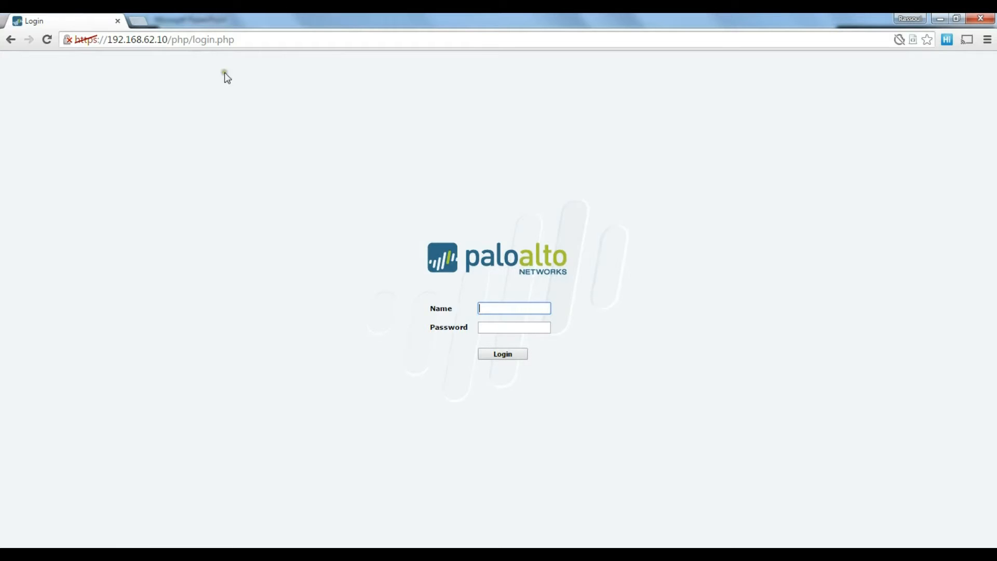
Log in with the default administrator credentials and dismiss the default-credentials warning.
{"action": "left_click", "coordinate": [496, 306]}
{"action": "type", "text": "admin"}
{"action": "key", "text": "Tab"}
{"action": "type", "text": "admin"}
{"action": "key", "text": "Return"}
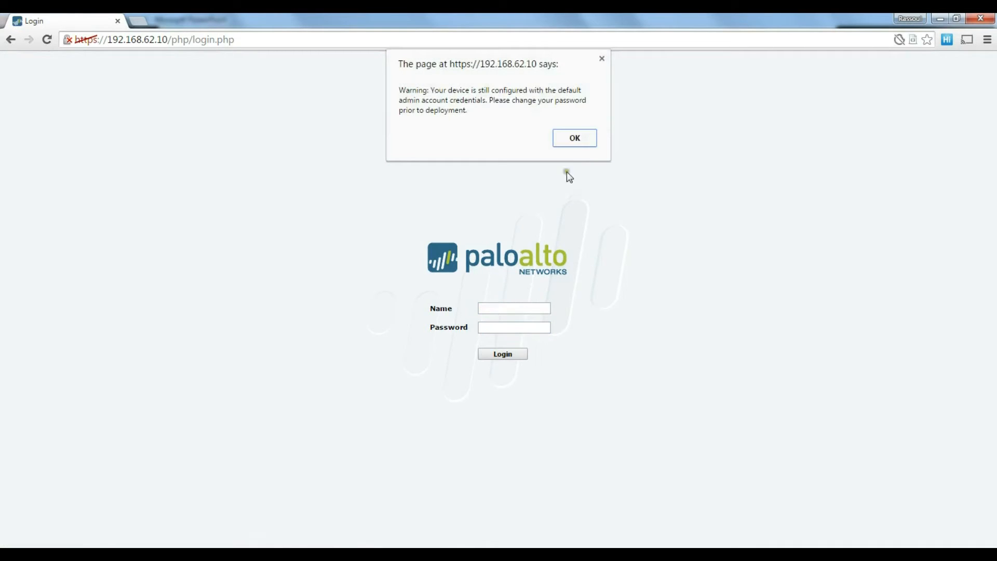
{"action": "left_click", "coordinate": [577, 138]}
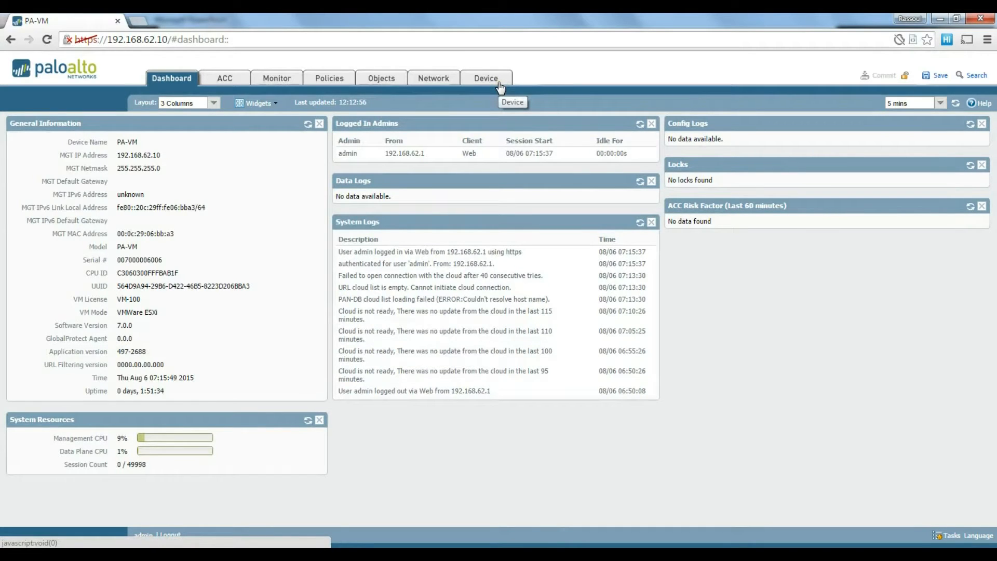
Change the admin account's password, check the network interfaces, then show the 'Video 3 Network configuration' slide.
{"action": "left_click", "coordinate": [500, 84]}
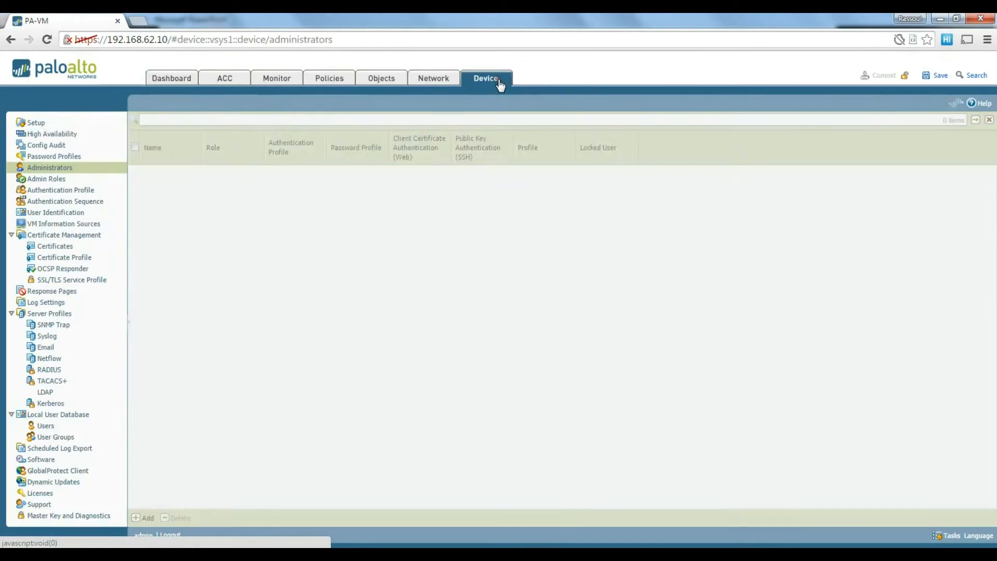
{"action": "left_click", "coordinate": [58, 167]}
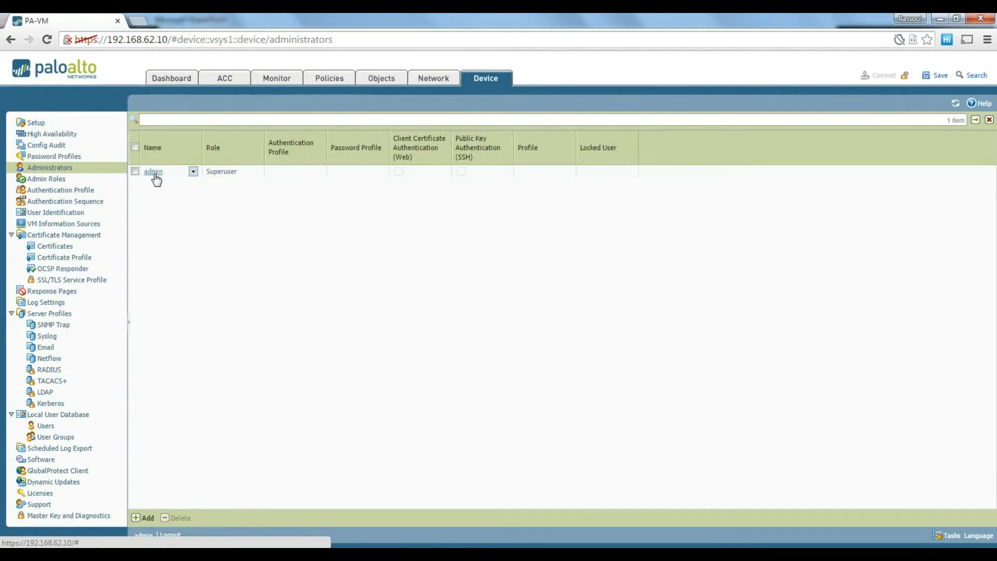
{"action": "left_click", "coordinate": [154, 173]}
{"action": "left_click", "coordinate": [484, 258]}
{"action": "type", "text": "admi"}
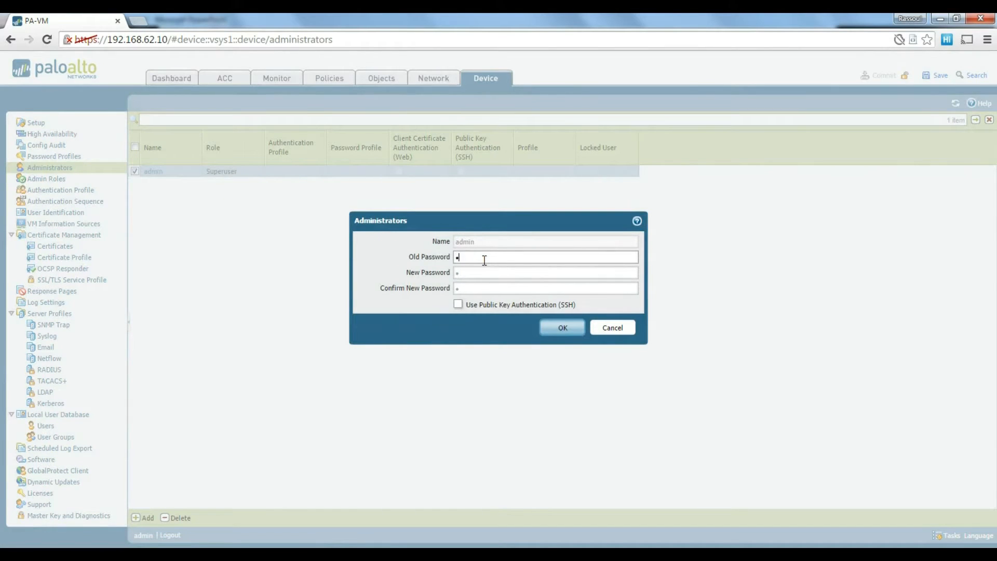
{"action": "type", "text": "n"}
{"action": "key", "text": "Tab"}
{"action": "type", "text": "admin"}
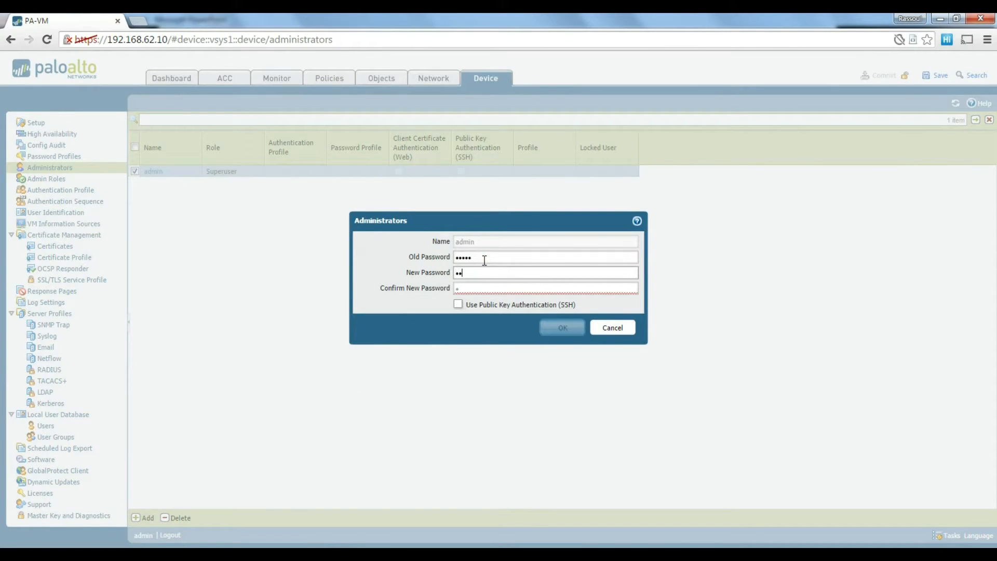
{"action": "type", "text": "123"}
{"action": "key", "text": "Tab"}
{"action": "type", "text": "admin123"}
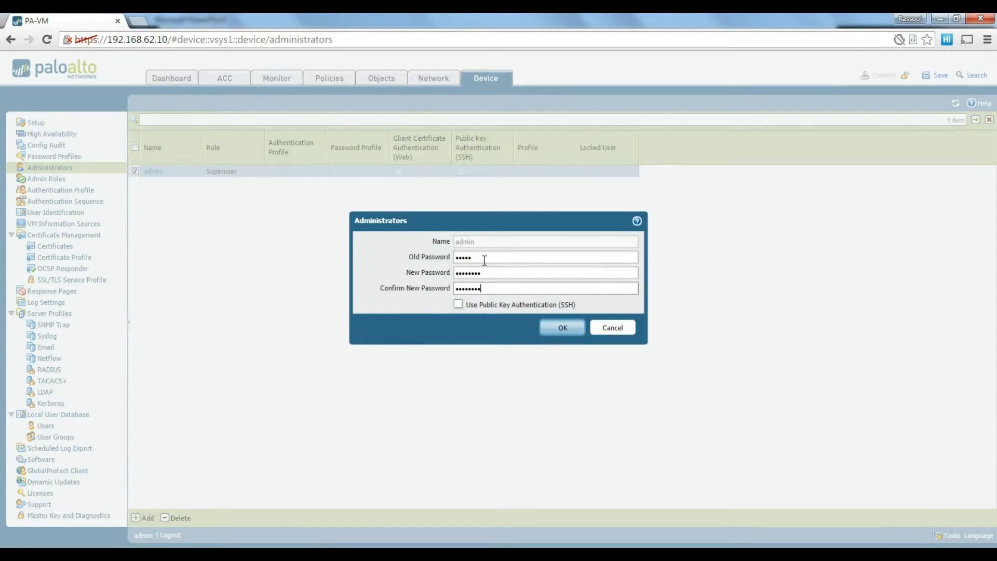
{"action": "left_click", "coordinate": [571, 327]}
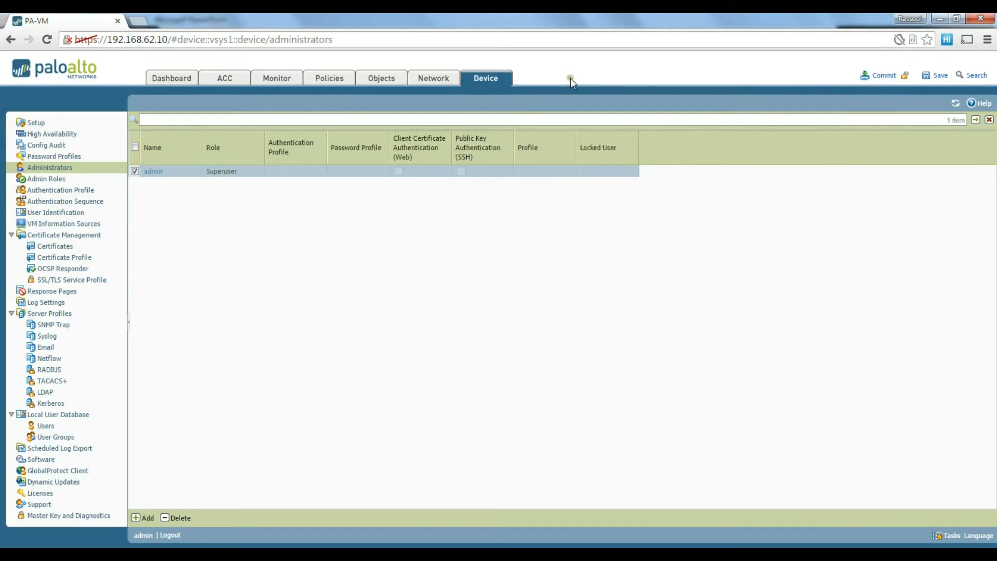
{"action": "left_click", "coordinate": [436, 84]}
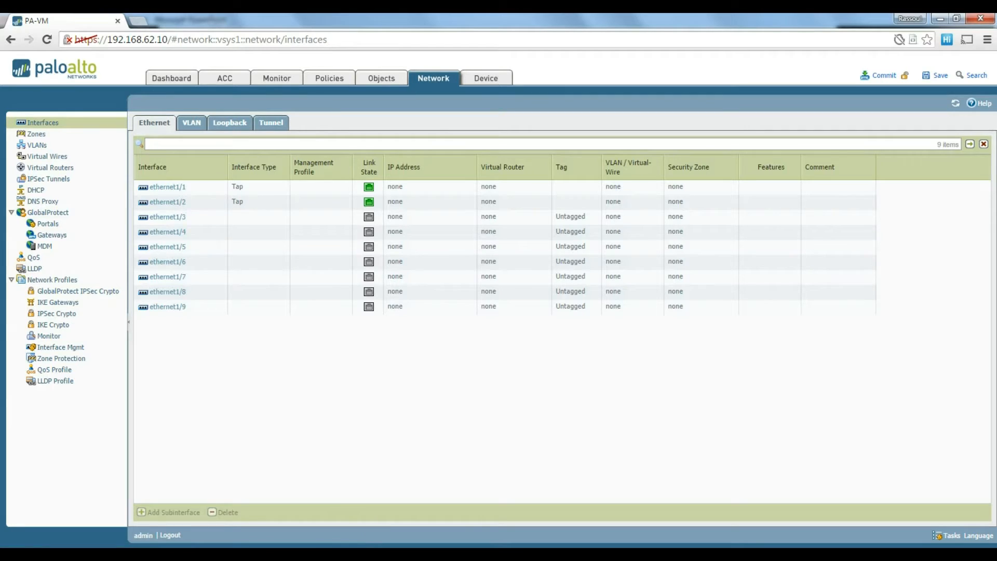
{"action": "left_click", "coordinate": [403, 488]}
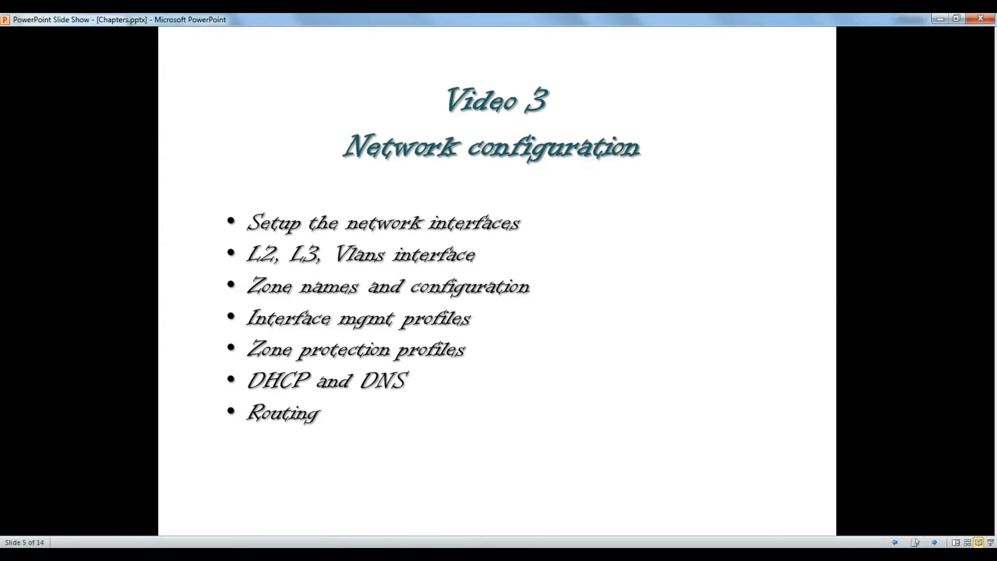
View the Test Lab Design slide, then return to the PAN-OS Ethernet interfaces list.
{"action": "left_click", "coordinate": [896, 542]}
{"action": "left_click", "coordinate": [897, 542]}
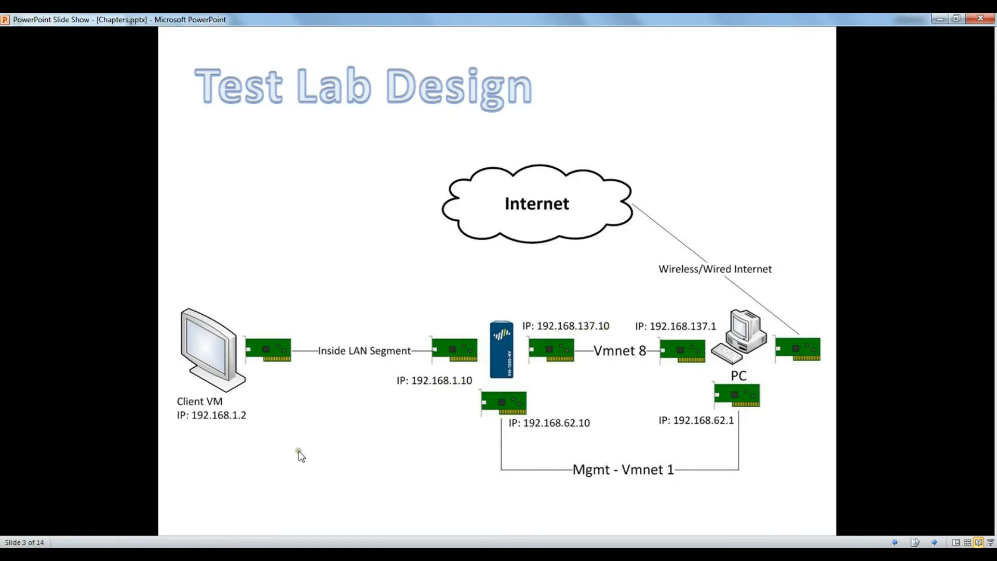
{"action": "left_click", "coordinate": [201, 553]}
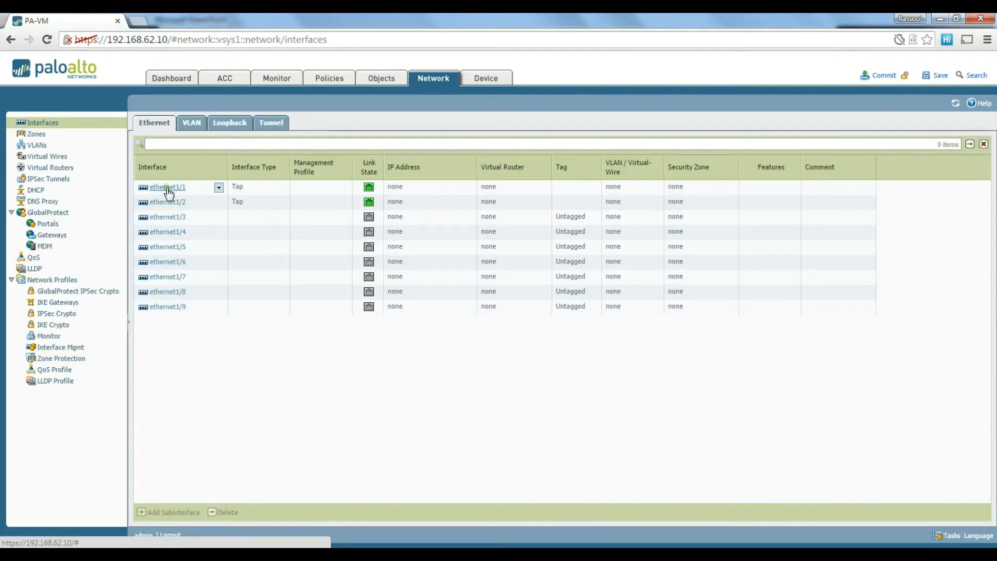
Open ethernet1/1's Ethernet Interface settings and show its interface type options.
{"action": "left_click", "coordinate": [171, 188]}
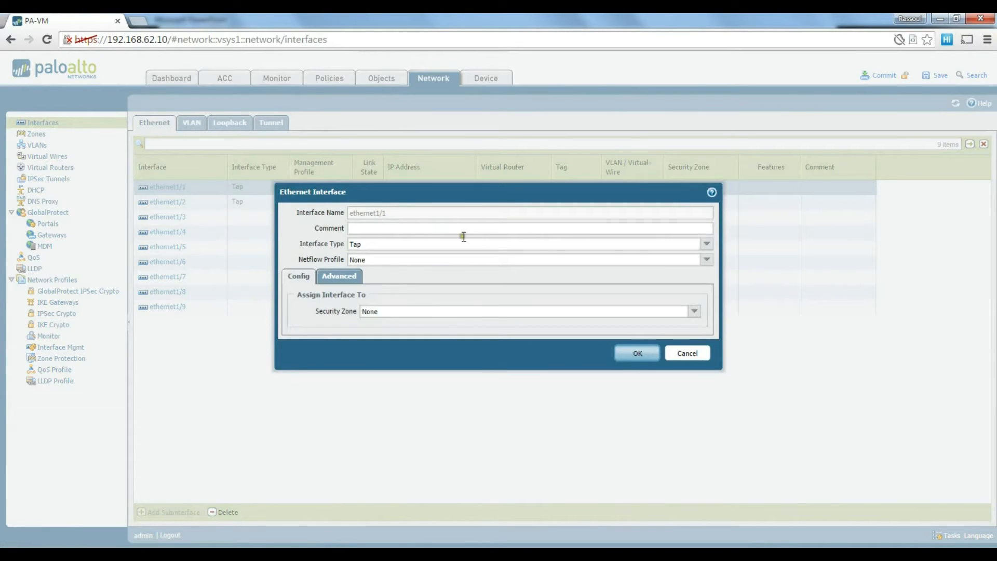
{"action": "left_click", "coordinate": [706, 244]}
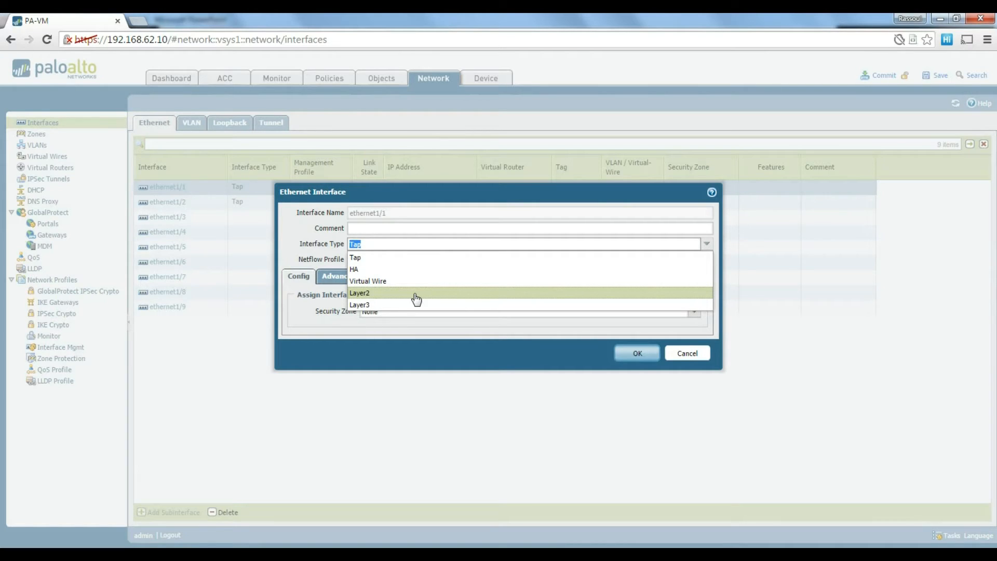
Set ethernet1/1 to Layer3 with static IPv4 address 192.168.1.10/24 and save it.
{"action": "left_click", "coordinate": [380, 306]}
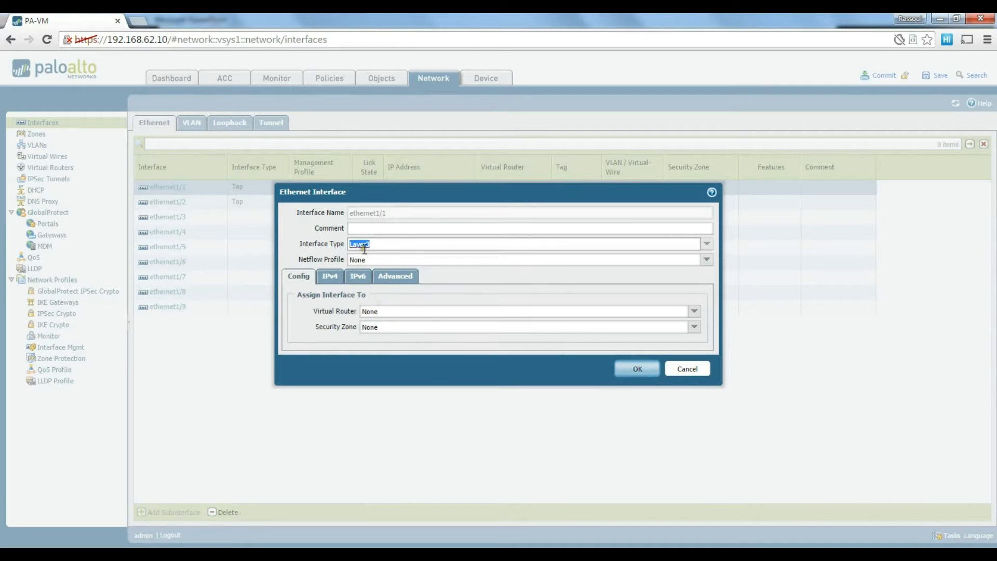
{"action": "left_click", "coordinate": [402, 259]}
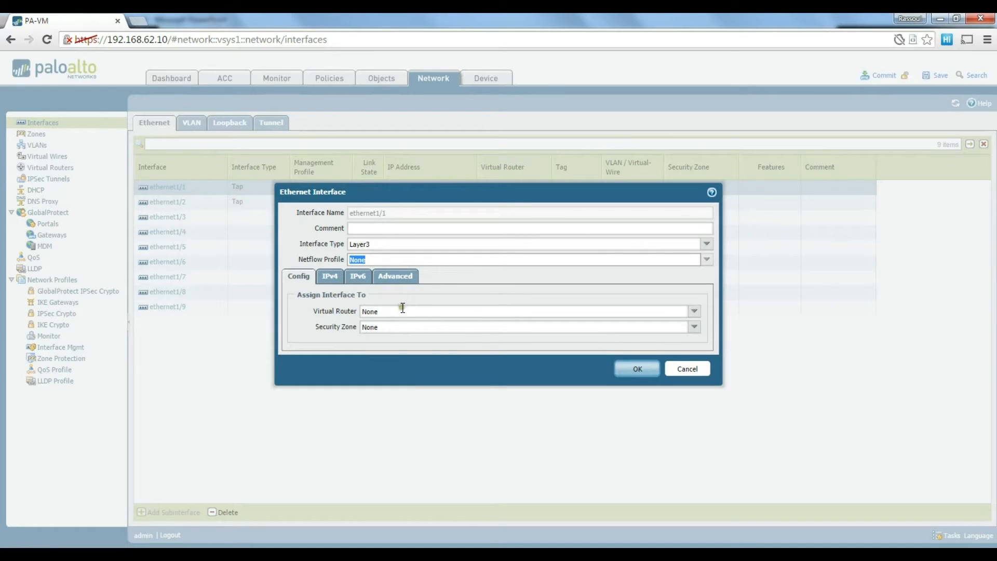
{"action": "left_click", "coordinate": [329, 280]}
{"action": "left_click", "coordinate": [305, 394]}
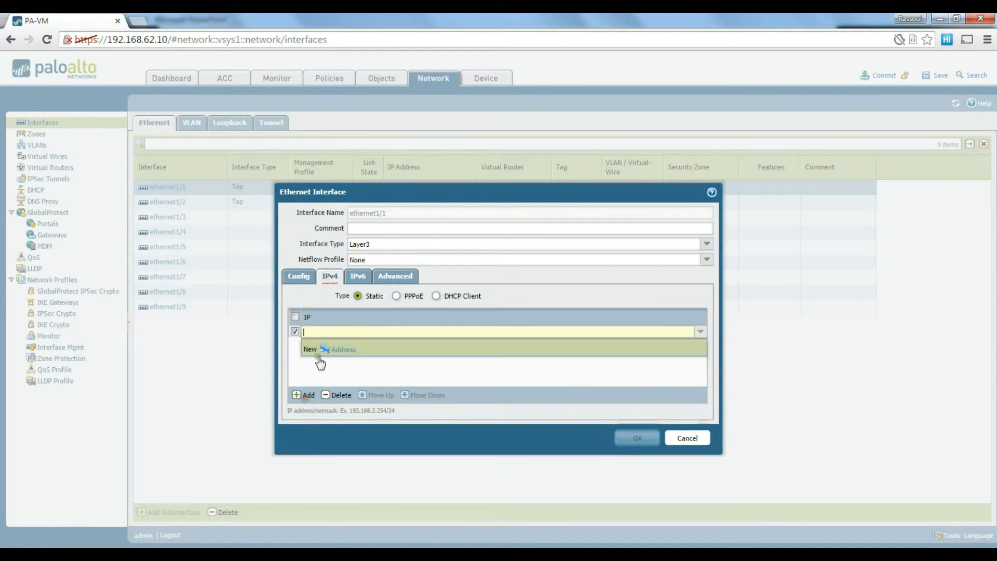
{"action": "type", "text": "192.1"}
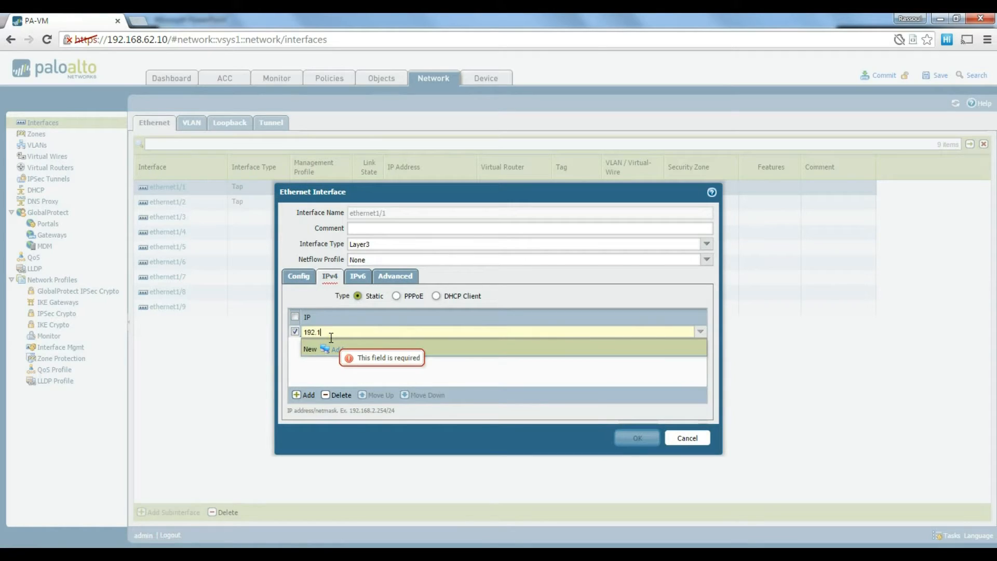
{"action": "type", "text": "68.1.10"}
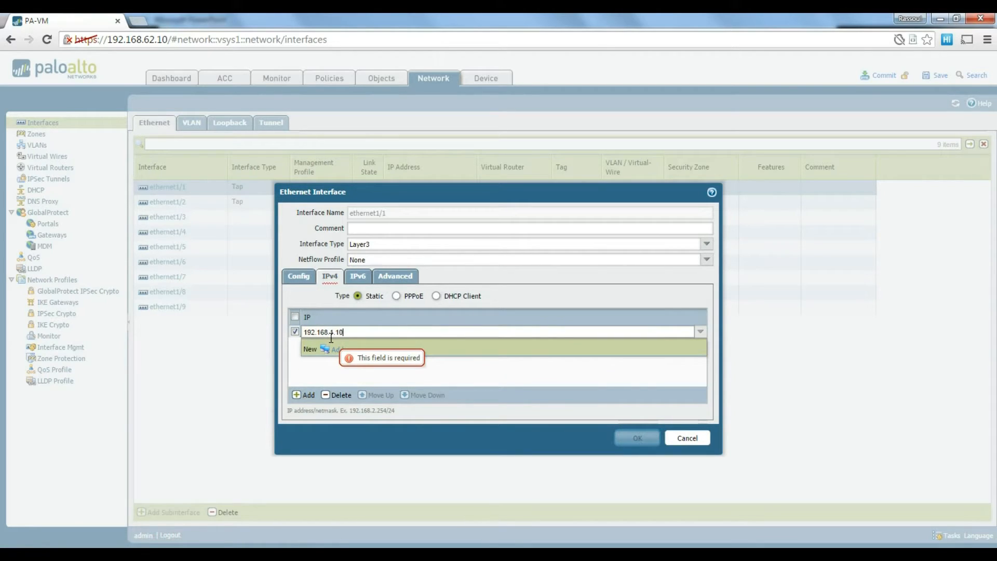
{"action": "type", "text": "/24"}
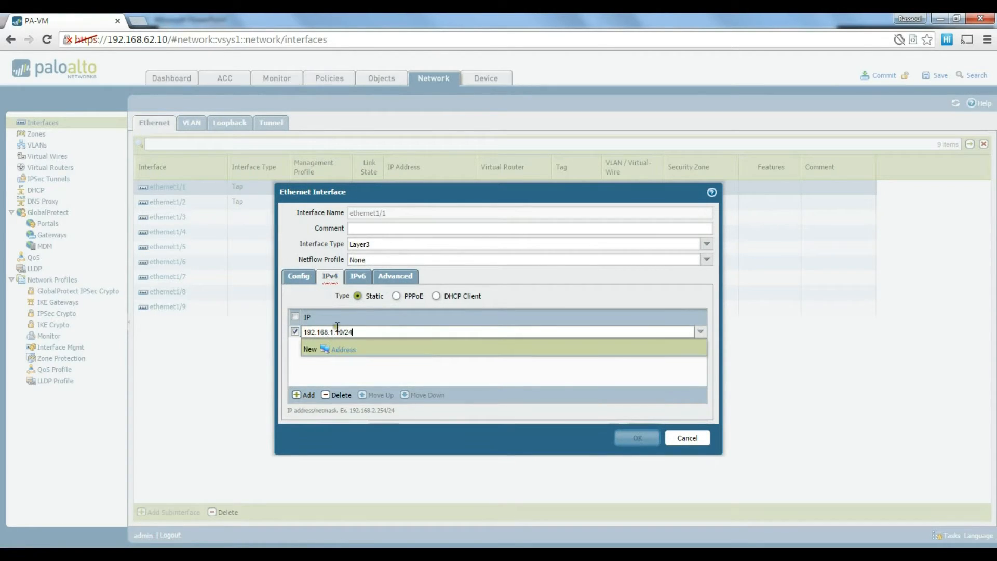
{"action": "left_click", "coordinate": [426, 375]}
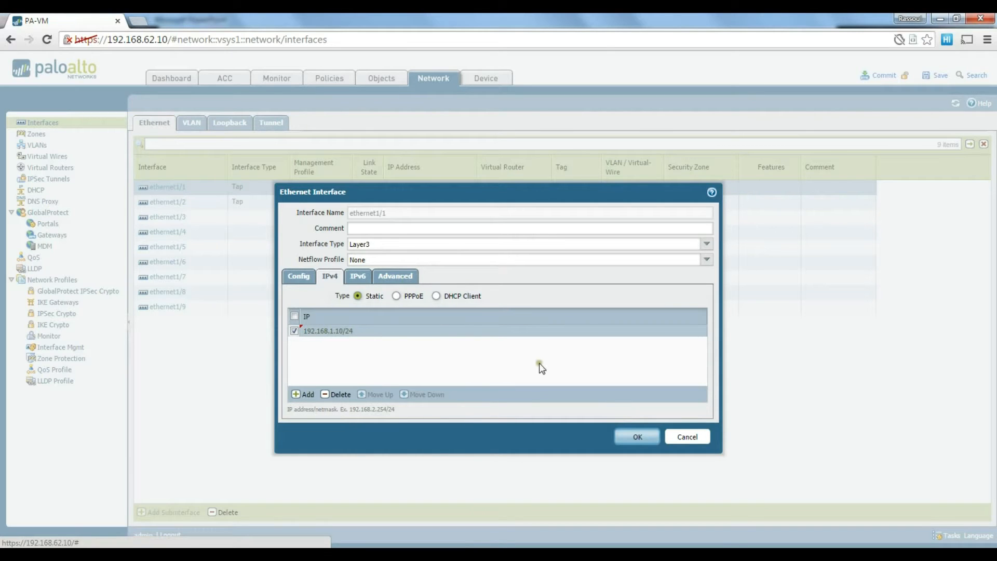
{"action": "left_click", "coordinate": [636, 437]}
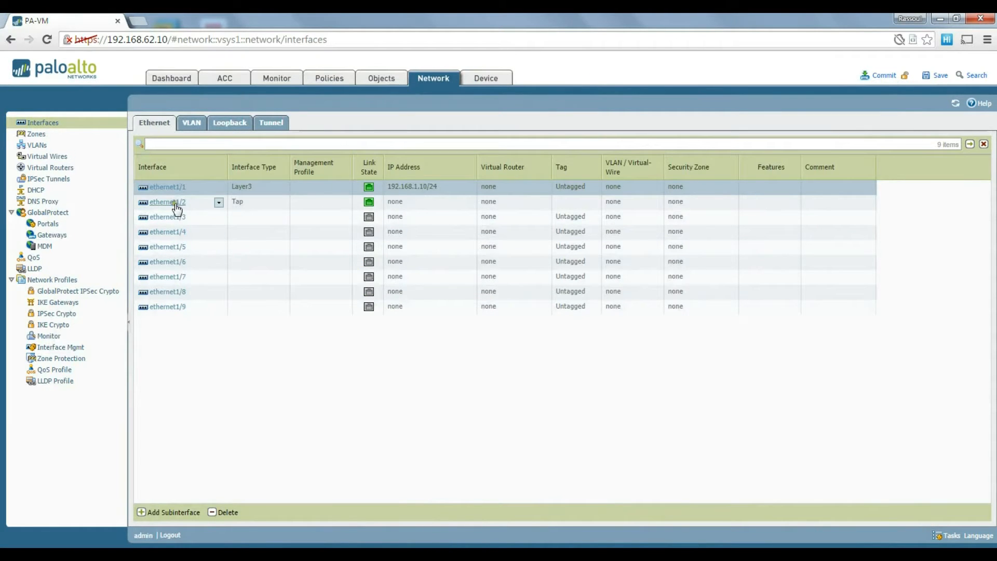
Make ethernet1/2 a Layer3 interface with IPv4 address 192.168.137.10/24, then select ethernet1/1.
{"action": "left_click", "coordinate": [176, 204]}
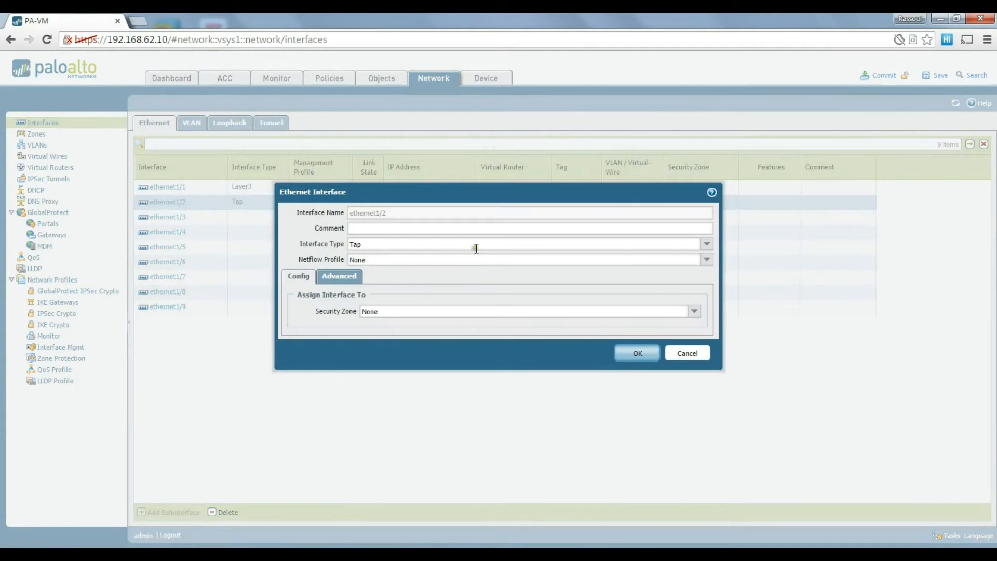
{"action": "left_click", "coordinate": [706, 244]}
{"action": "left_click", "coordinate": [375, 305]}
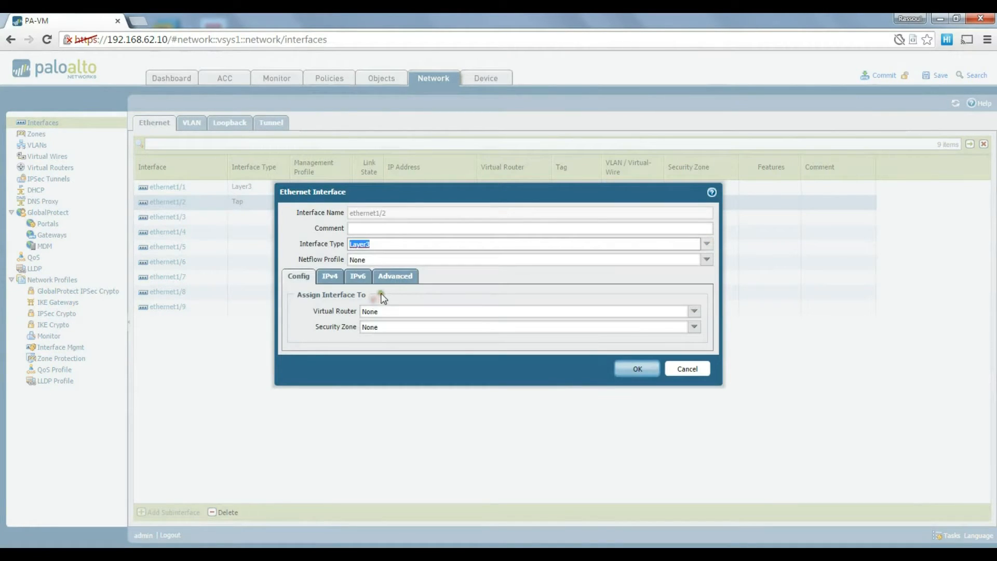
{"action": "left_click", "coordinate": [329, 276]}
{"action": "left_click", "coordinate": [310, 395]}
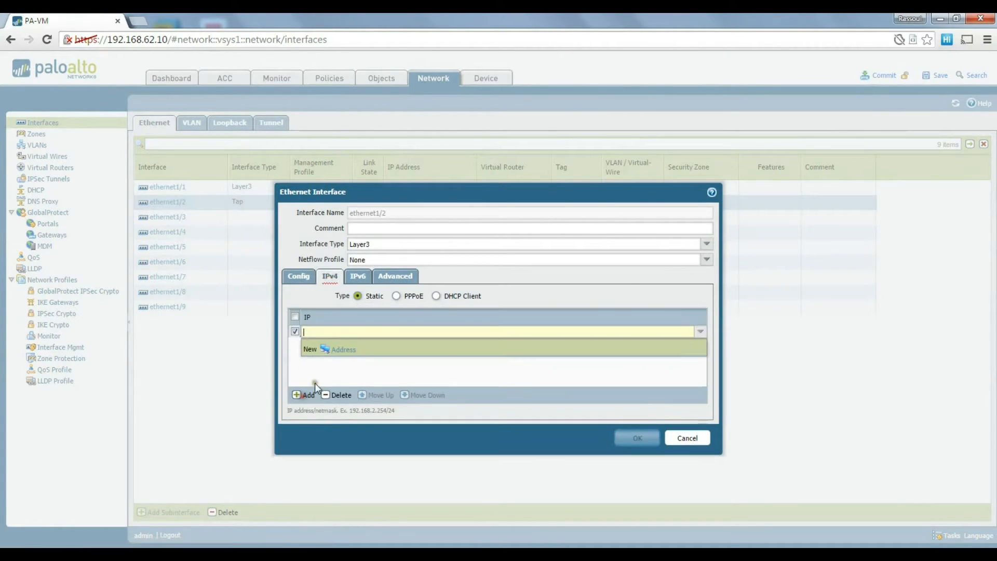
{"action": "type", "text": "192.1"}
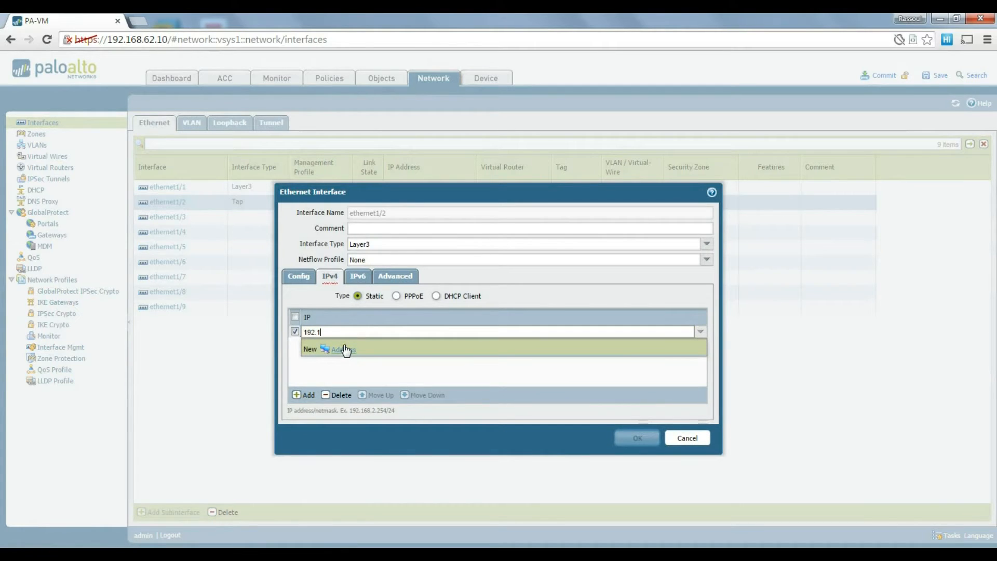
{"action": "type", "text": "68.137.10/24"}
{"action": "key", "text": "Return"}
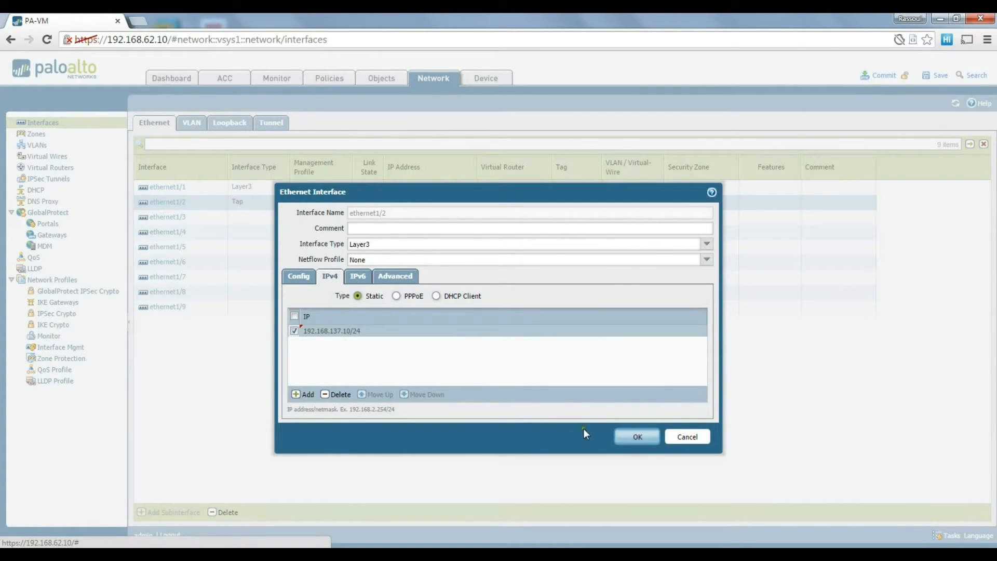
{"action": "left_click", "coordinate": [635, 437]}
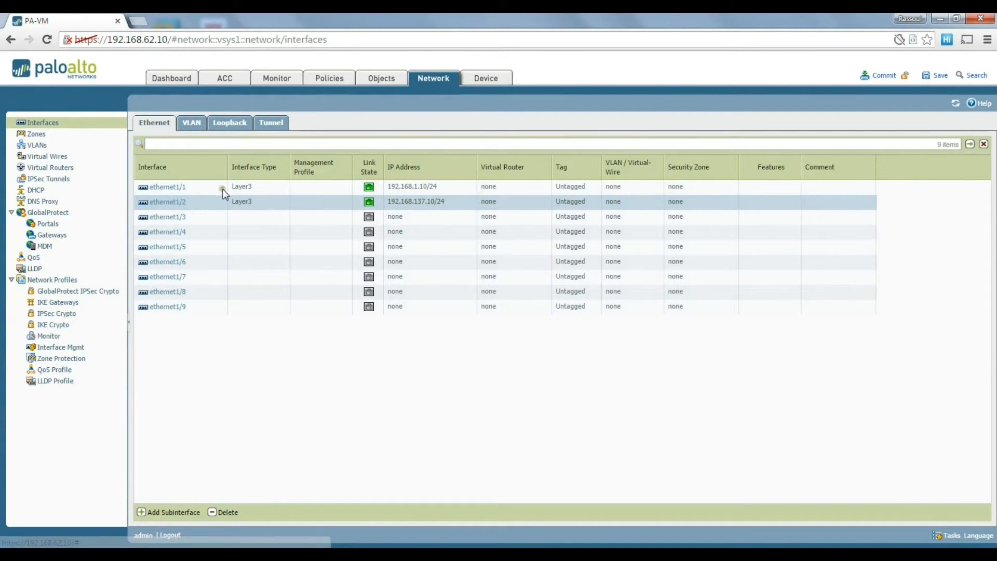
{"action": "left_click", "coordinate": [256, 186]}
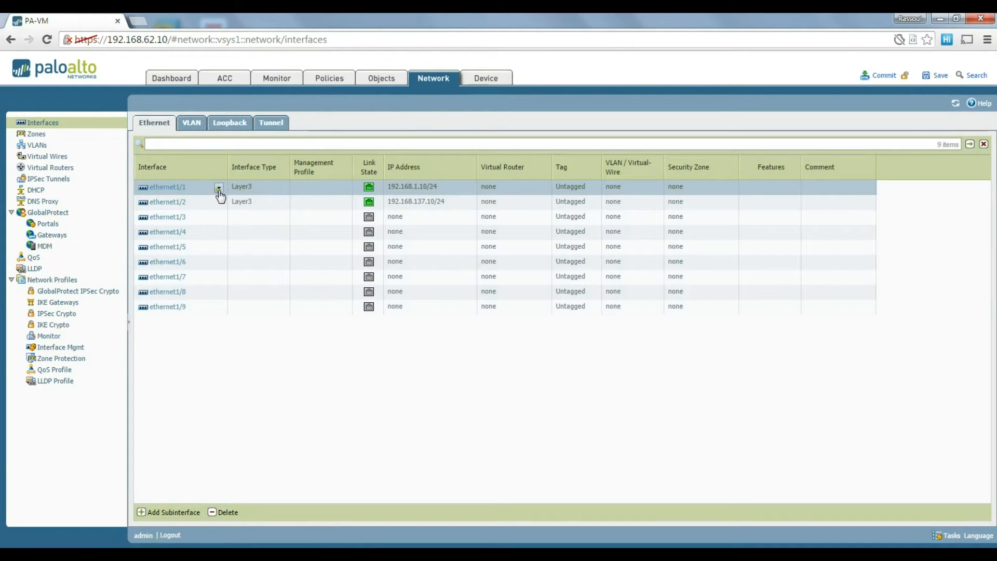
Start an ethernet1/1 subinterface, cancel it unsaved, and go to the Zones page.
{"action": "left_click", "coordinate": [170, 513]}
{"action": "left_click", "coordinate": [398, 263]}
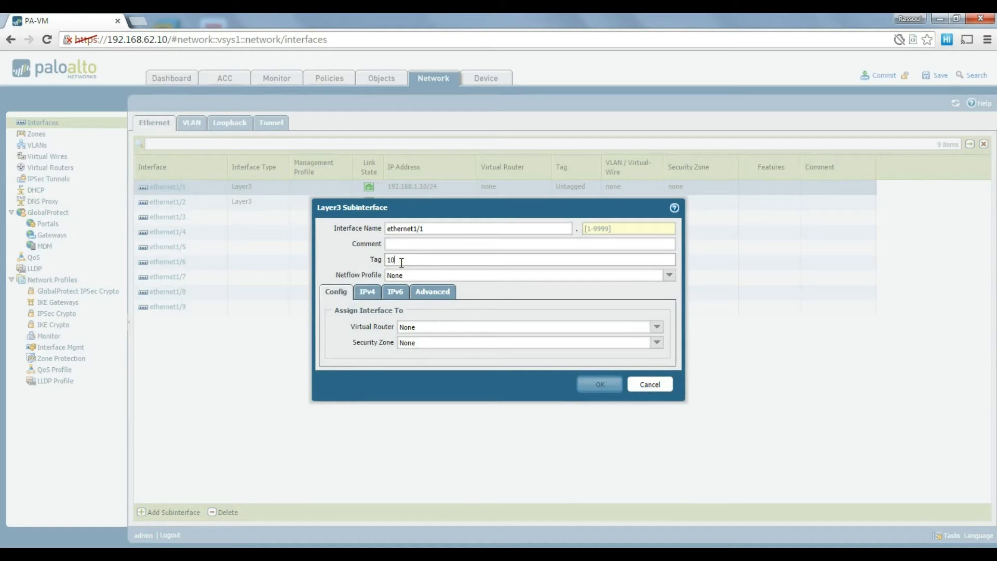
{"action": "left_click", "coordinate": [661, 387]}
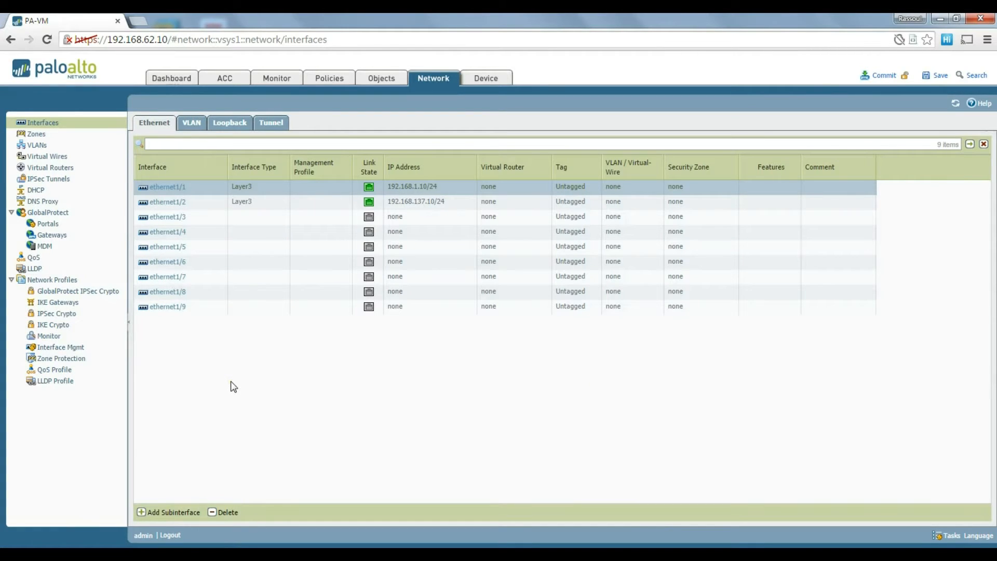
{"action": "left_click", "coordinate": [230, 382]}
{"action": "left_click", "coordinate": [335, 194]}
{"action": "left_click", "coordinate": [39, 135]}
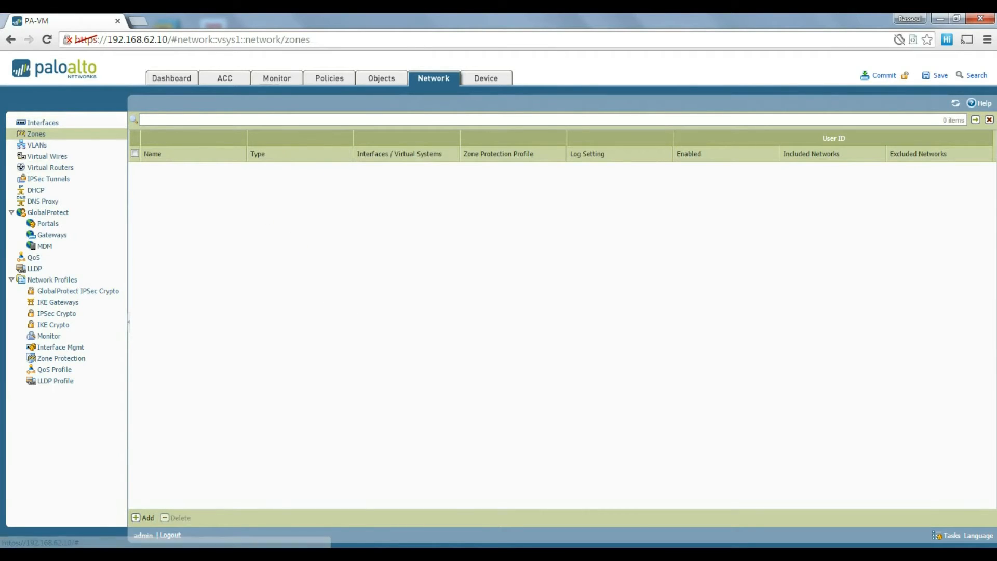
Add a Layer3 zone named 'inside' with ethernet1/1 as its interface.
{"action": "left_click", "coordinate": [462, 555]}
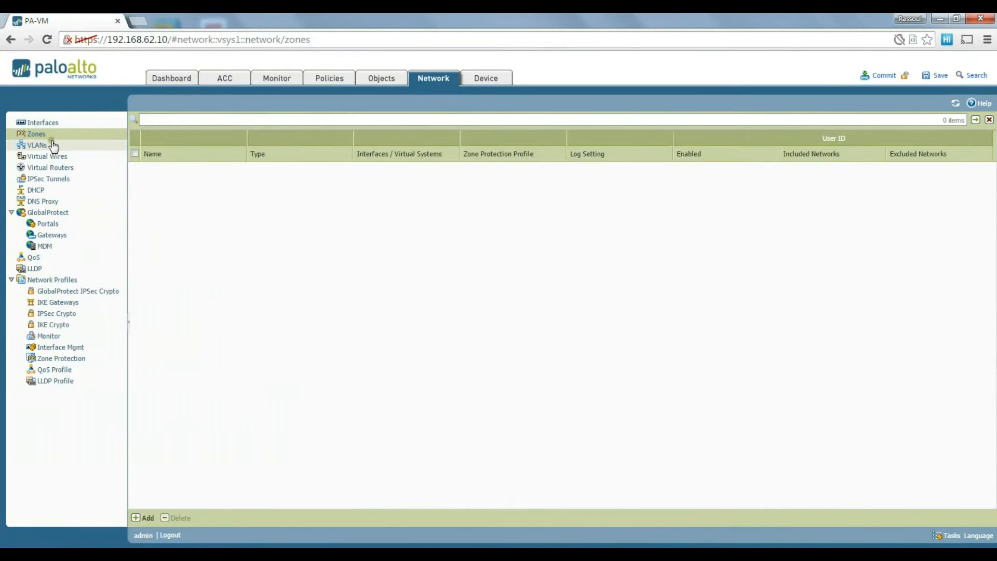
{"action": "left_click", "coordinate": [143, 518]}
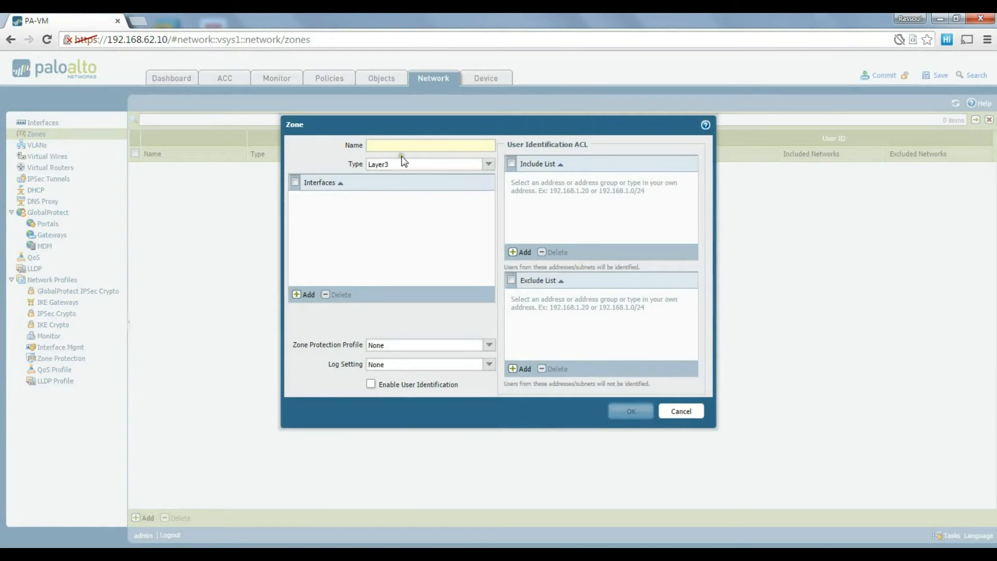
{"action": "type", "text": "inside"}
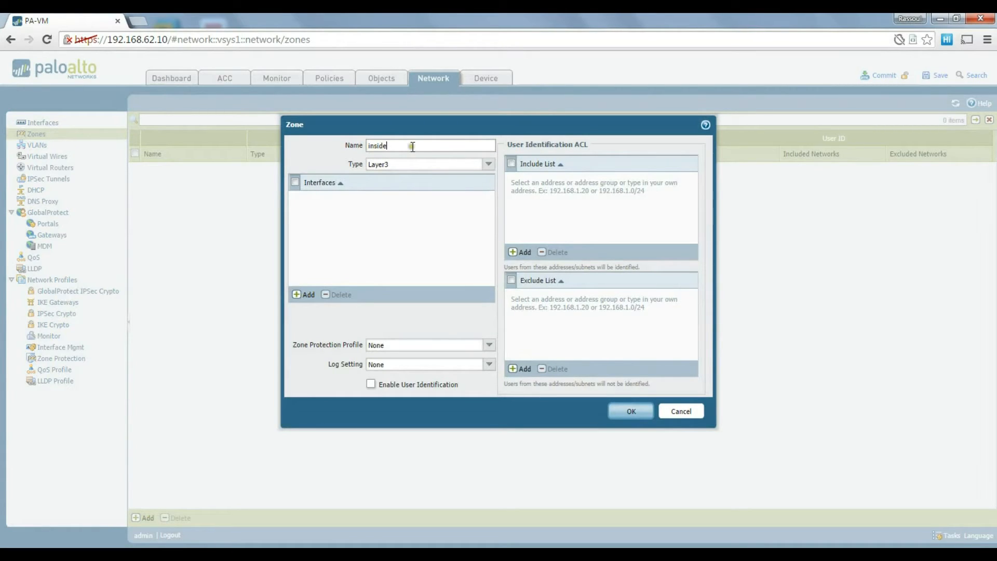
{"action": "left_click", "coordinate": [299, 295]}
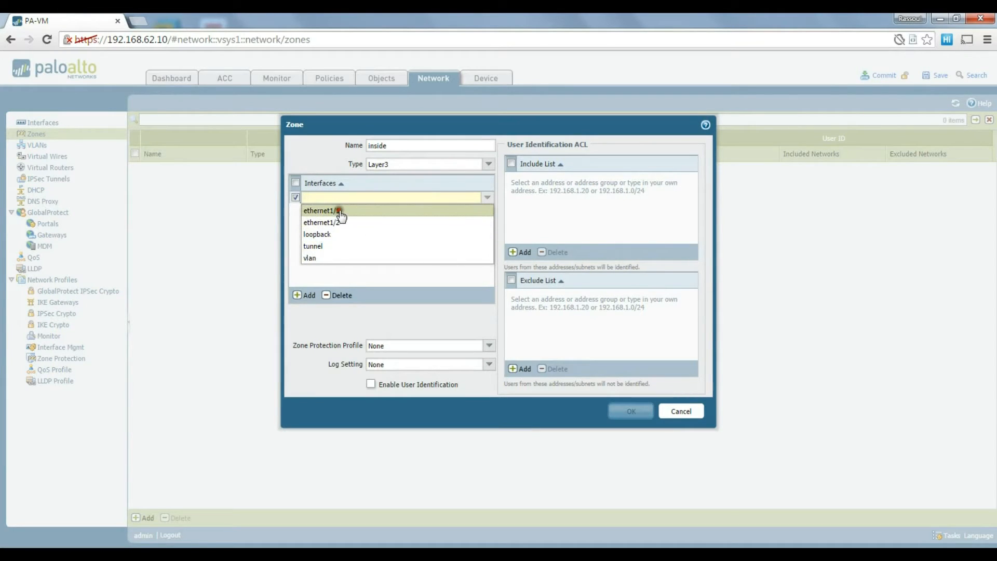
{"action": "left_click", "coordinate": [339, 212]}
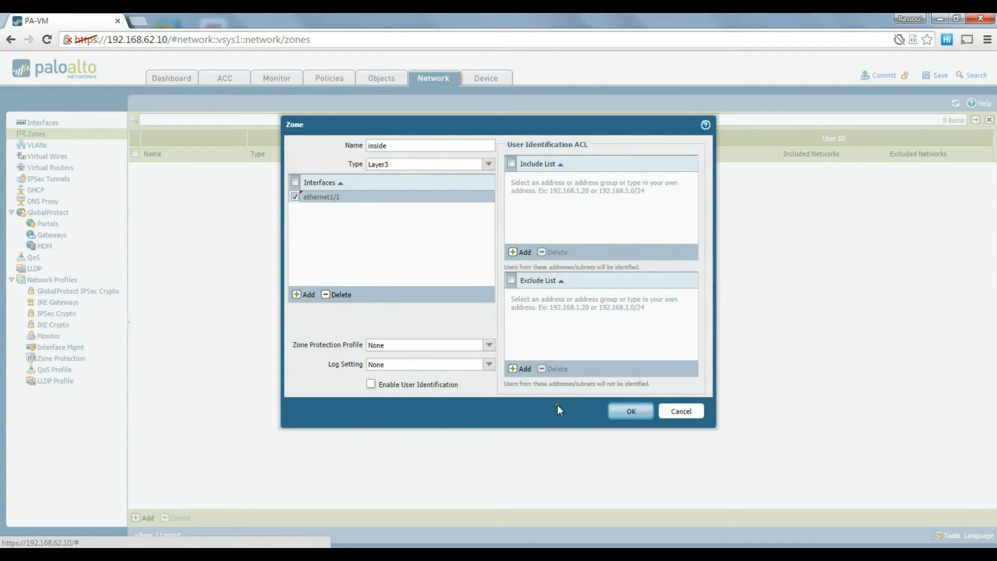
{"action": "left_click", "coordinate": [632, 412]}
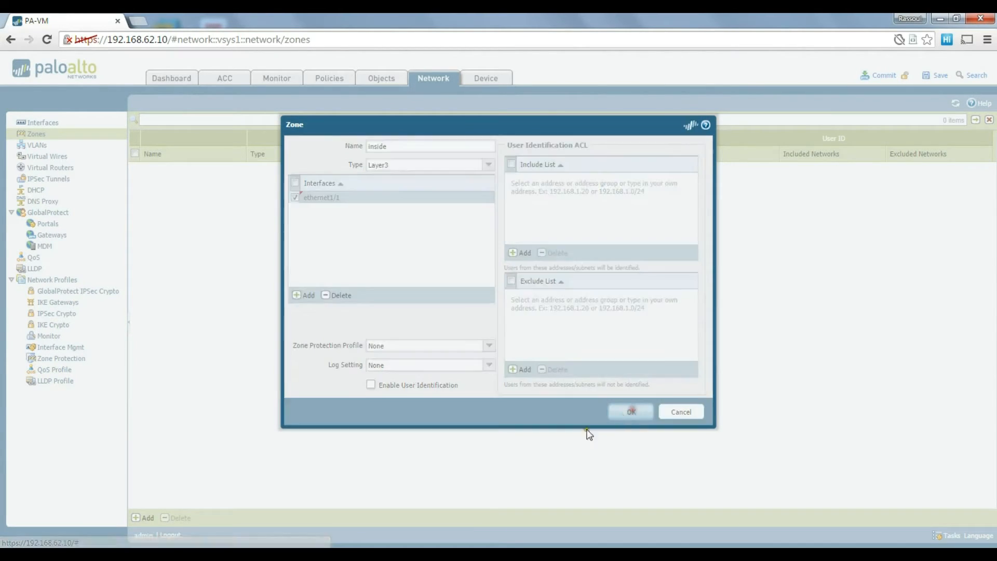
Add a Layer3 zone named 'outside' with ethernet1/2 as its interface.
{"action": "left_click", "coordinate": [143, 518]}
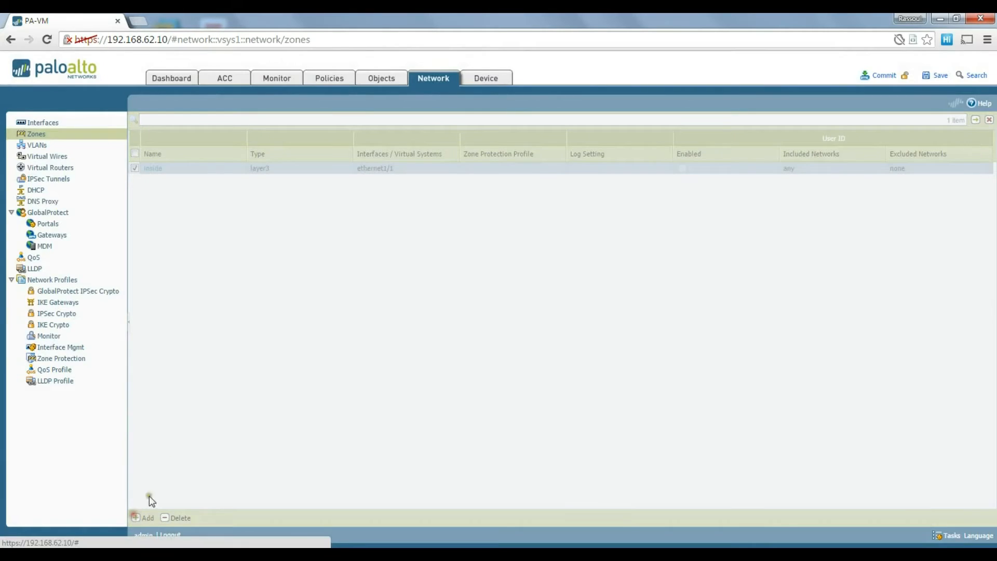
{"action": "type", "text": "out"}
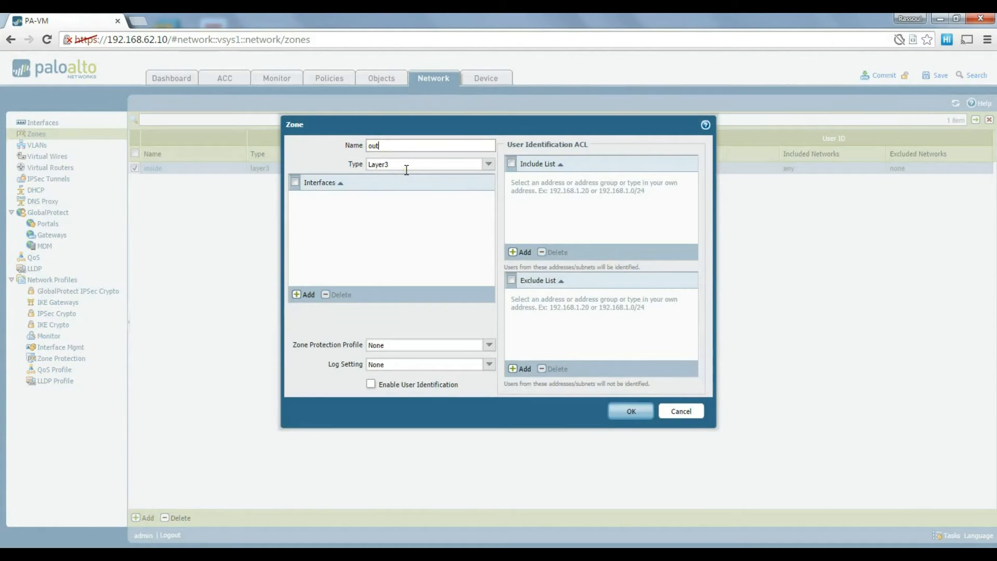
{"action": "type", "text": "side"}
{"action": "left_click", "coordinate": [304, 295]}
{"action": "left_click", "coordinate": [337, 211]}
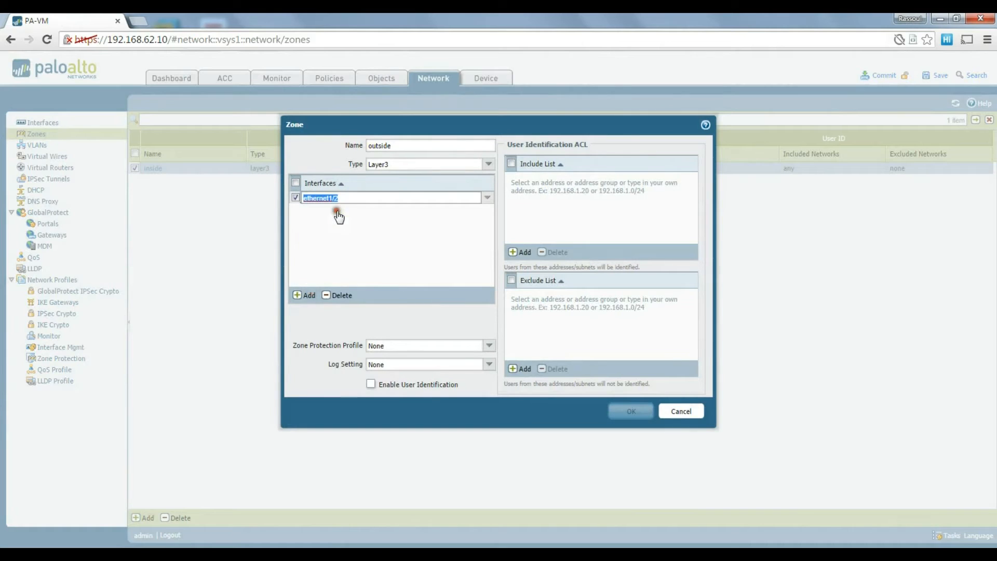
{"action": "left_click", "coordinate": [341, 225]}
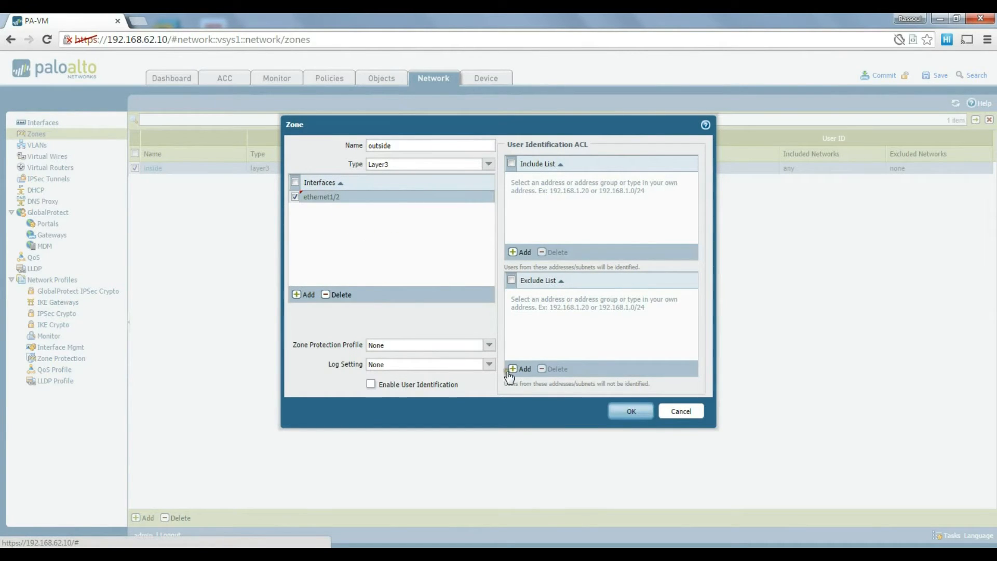
{"action": "left_click", "coordinate": [630, 411]}
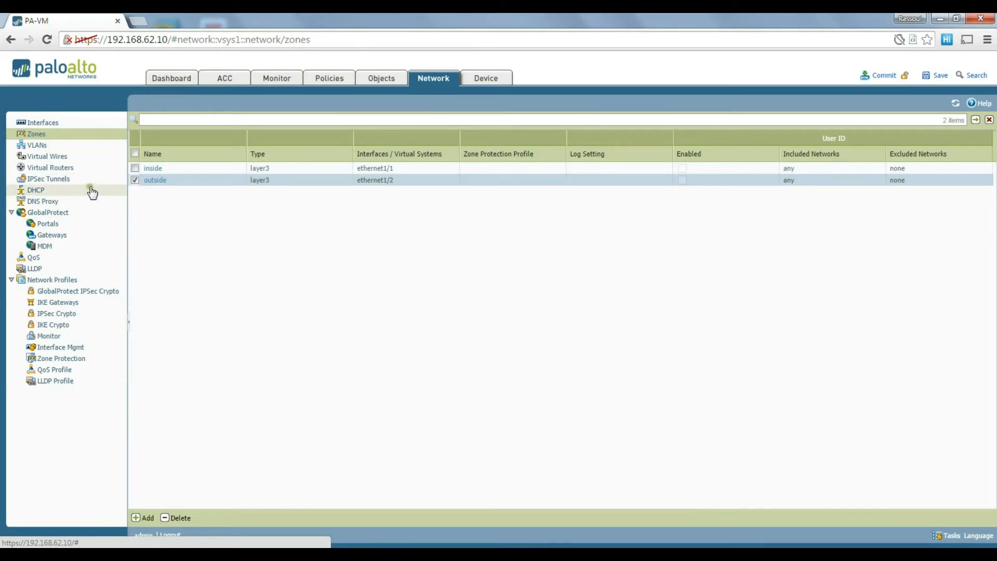
Add virtual router 'myroute' with interfaces ethernet1/1 and ethernet1/2.
{"action": "left_click", "coordinate": [61, 168]}
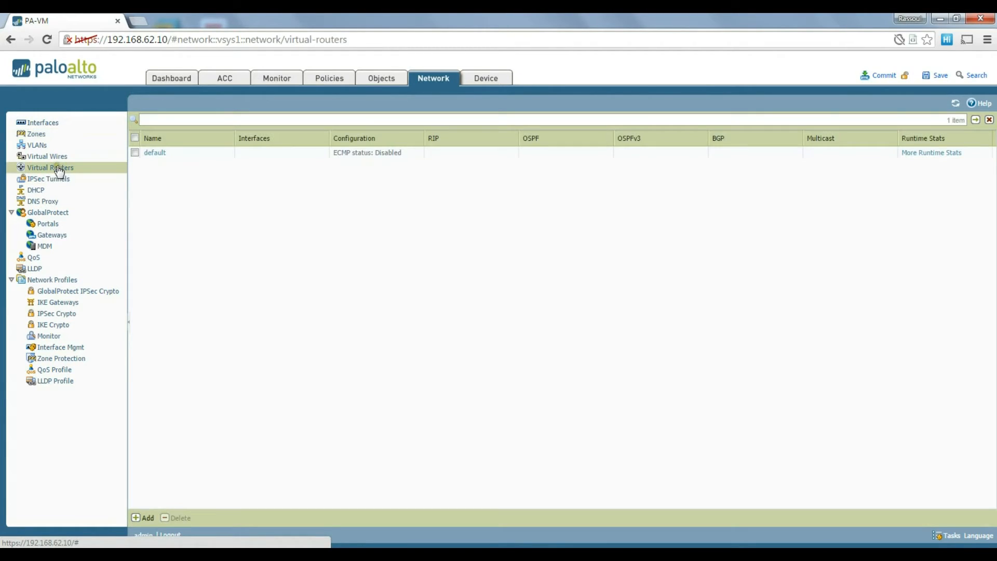
{"action": "left_click", "coordinate": [194, 194]}
{"action": "left_click", "coordinate": [145, 519]}
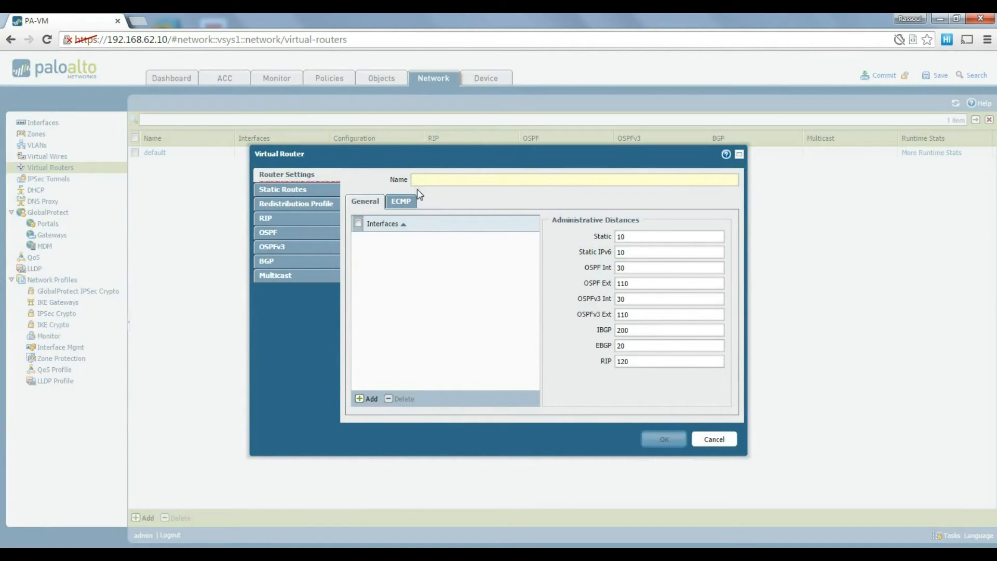
{"action": "type", "text": "myroute"}
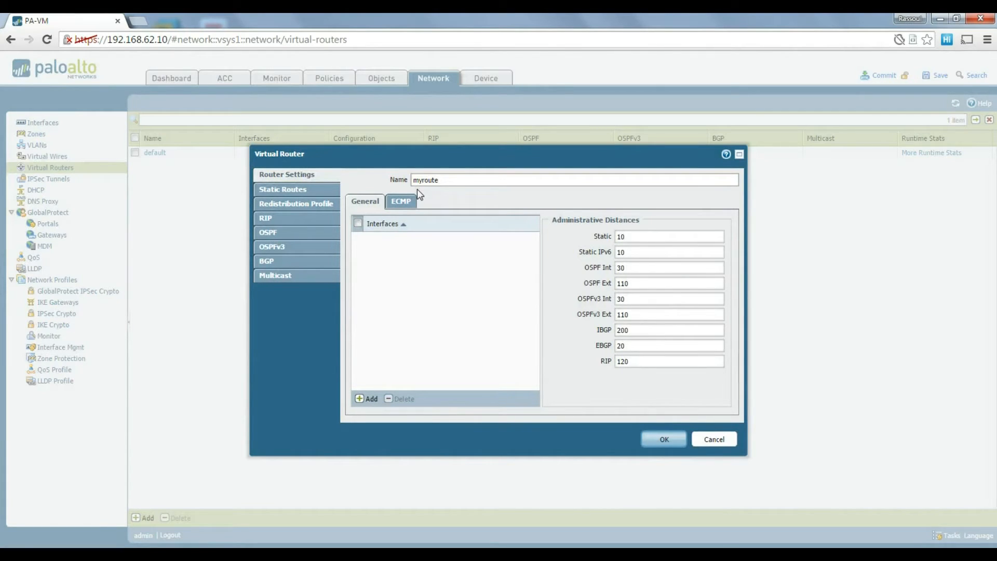
{"action": "left_click", "coordinate": [416, 279]}
{"action": "left_click", "coordinate": [369, 399]}
{"action": "left_click", "coordinate": [390, 254]}
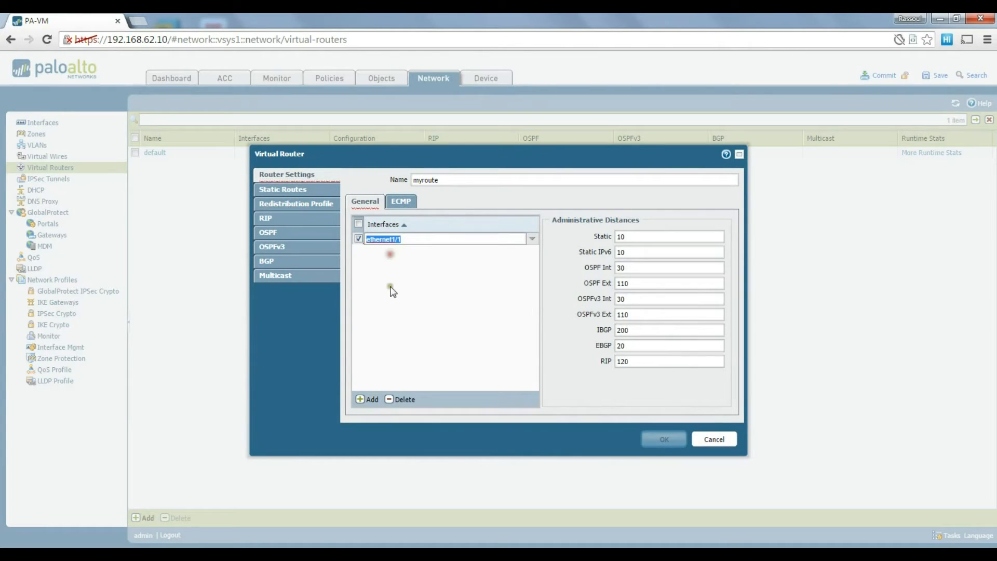
{"action": "left_click", "coordinate": [370, 399]}
{"action": "left_click", "coordinate": [397, 276]}
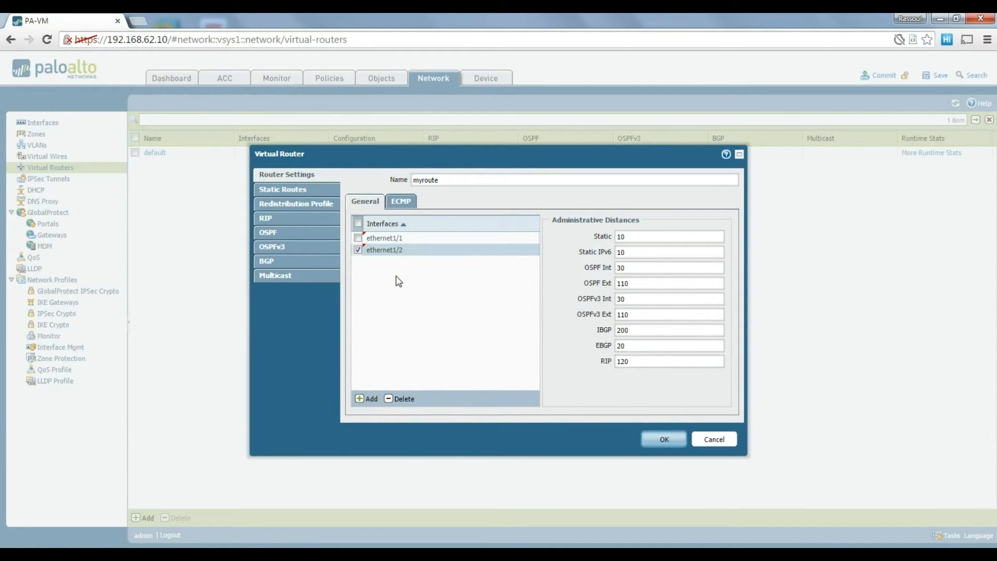
{"action": "left_click", "coordinate": [652, 439]}
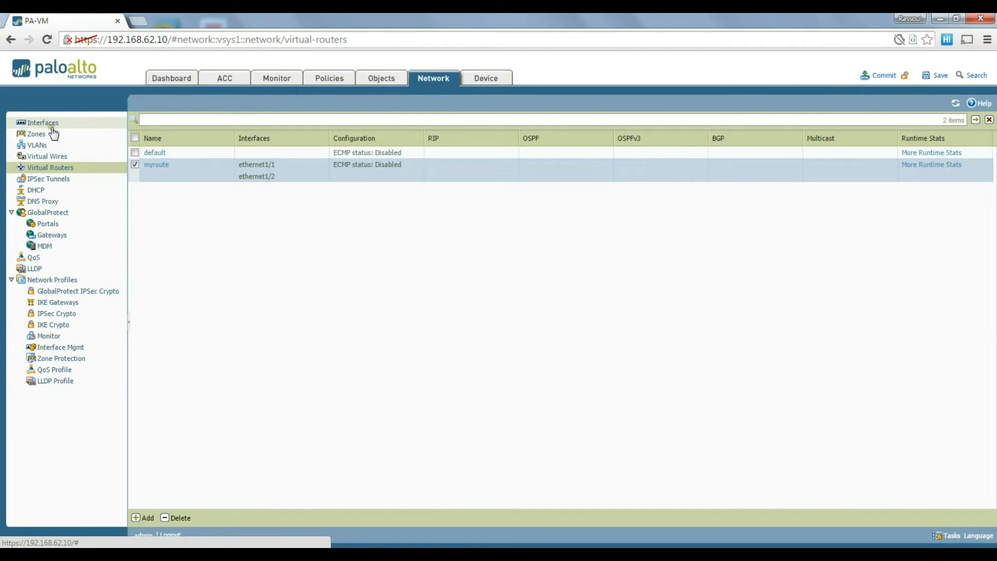
Add interface management profile 'mymgmtprofile' with Ping, SSH, HTTP and HTTPS enabled.
{"action": "left_click", "coordinate": [69, 352]}
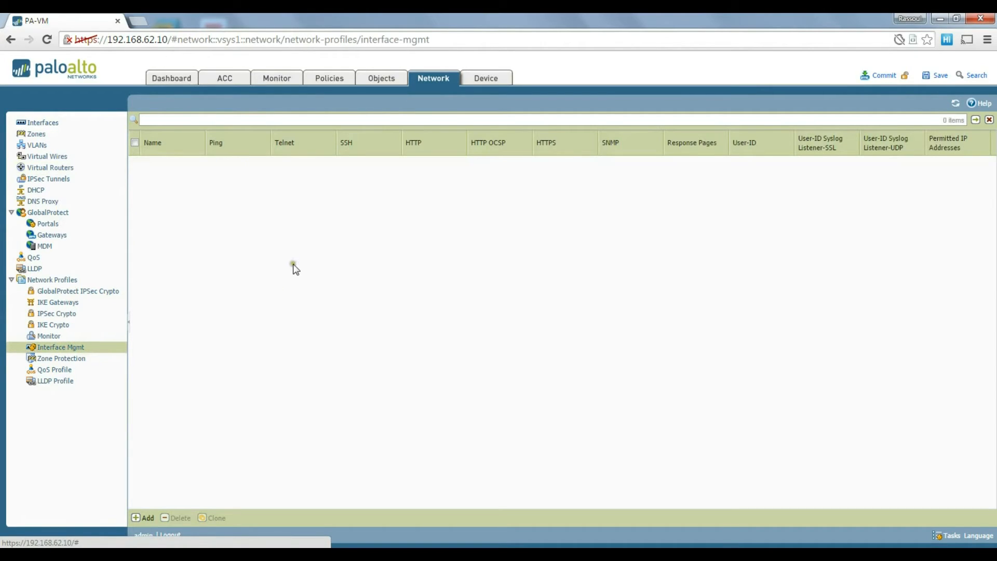
{"action": "left_click", "coordinate": [139, 519]}
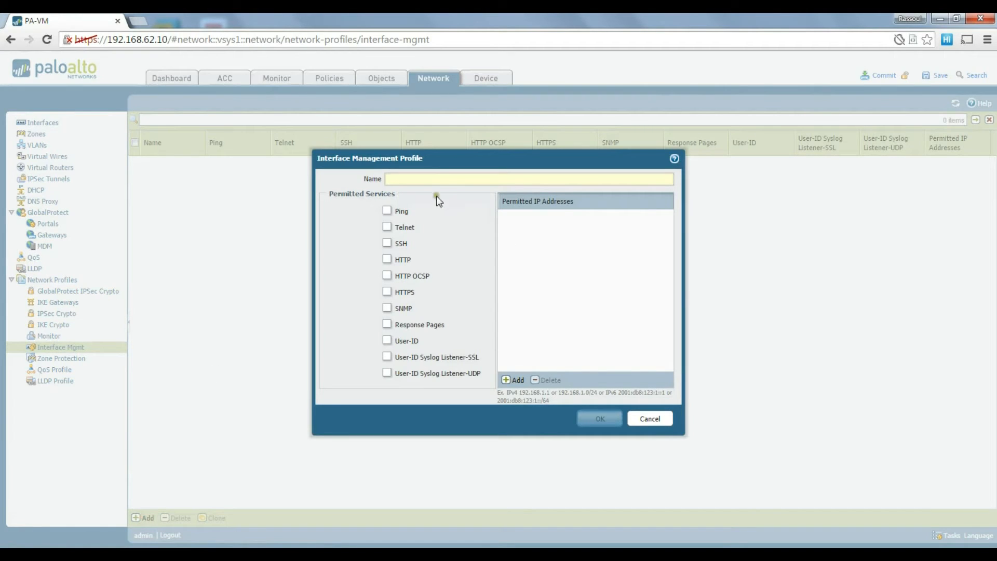
{"action": "type", "text": "my"}
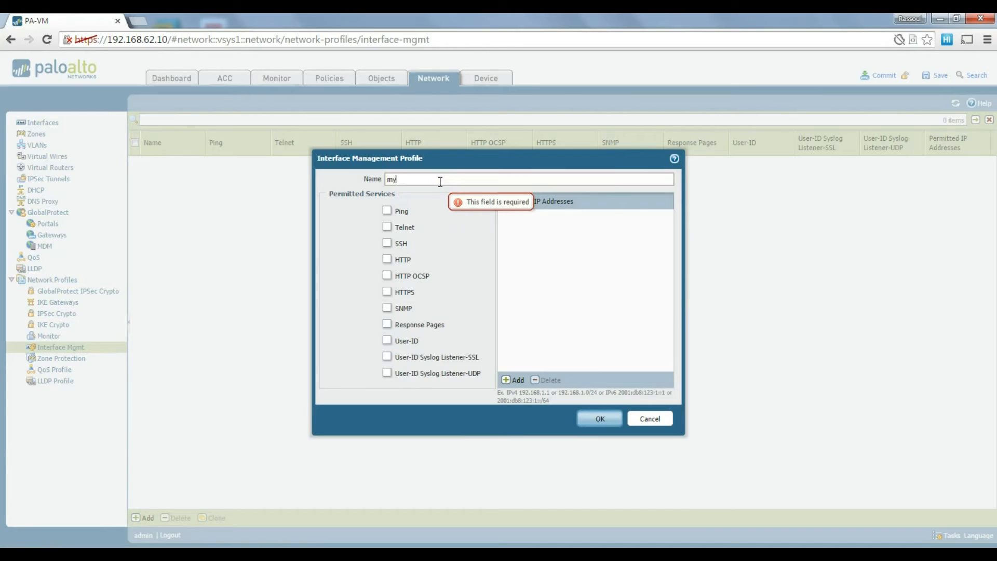
{"action": "type", "text": "mgmtprofile"}
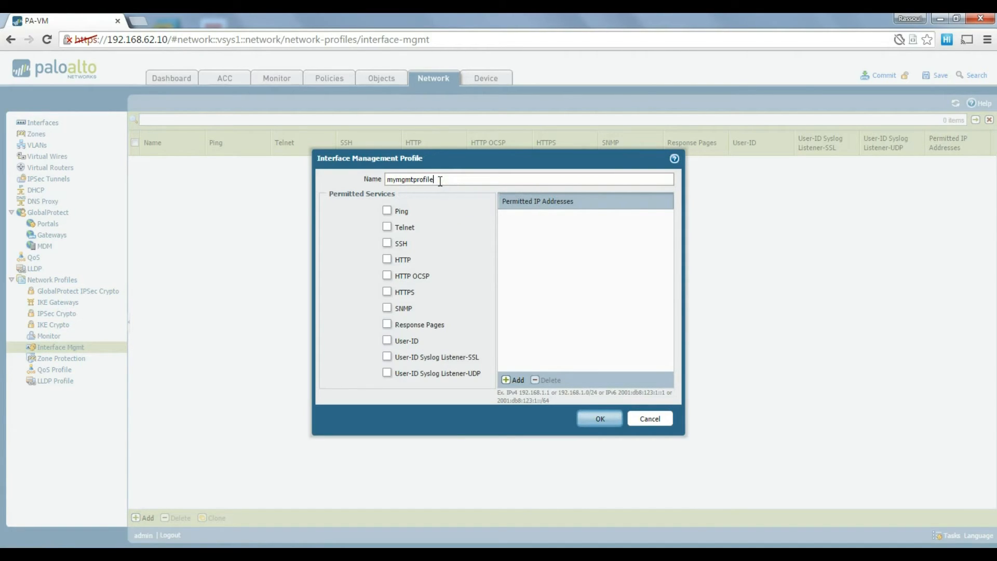
{"action": "left_click", "coordinate": [387, 210]}
{"action": "left_click", "coordinate": [387, 241]}
{"action": "left_click", "coordinate": [387, 259]}
{"action": "left_click", "coordinate": [448, 179]}
Add permitted IPs 192.168.1.0/24 and 192.168.137.0/24, then save mymgmtprofile.
{"action": "left_click", "coordinate": [512, 381]}
{"action": "type", "text": "192.168.1"}
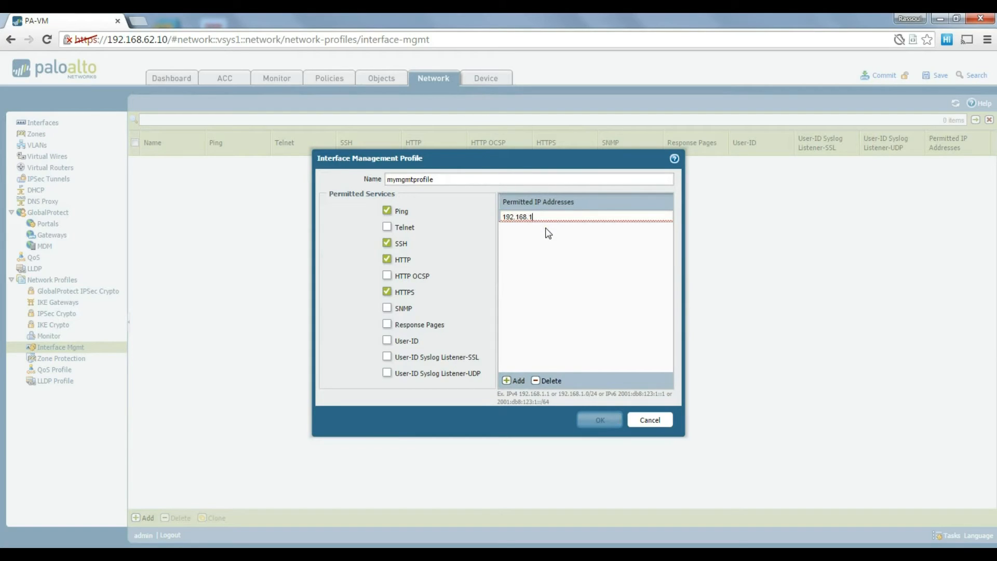
{"action": "type", "text": ".0/24"}
{"action": "key", "text": "Return"}
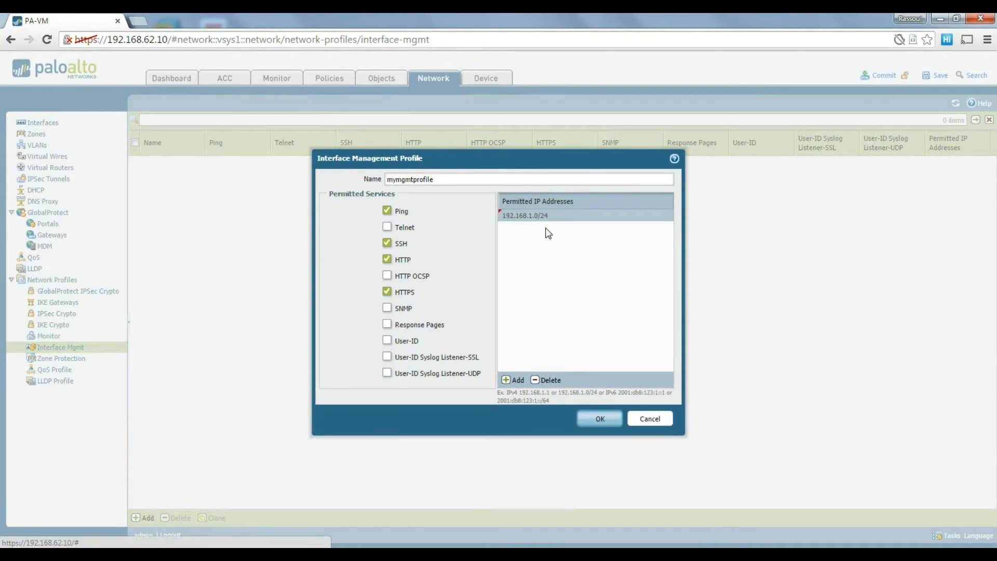
{"action": "left_click", "coordinate": [513, 380]}
{"action": "type", "text": "192.168"}
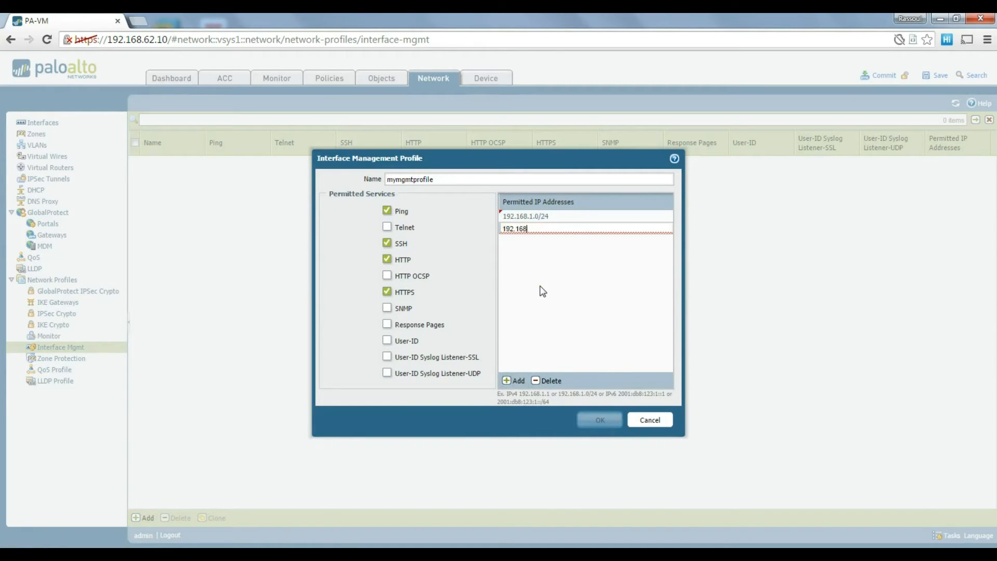
{"action": "type", "text": ".137.0/24"}
{"action": "key", "text": "Return"}
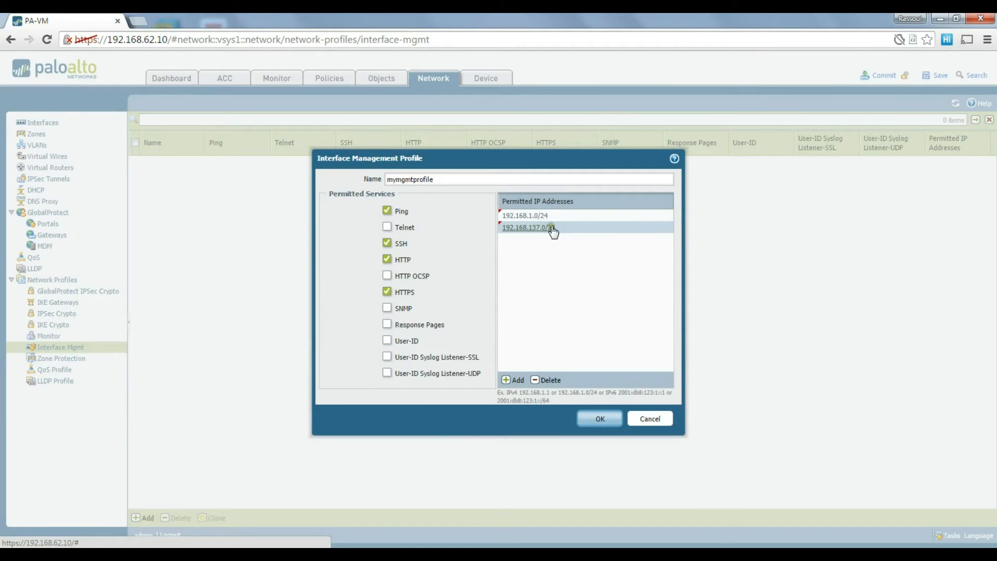
{"action": "left_click", "coordinate": [598, 420]}
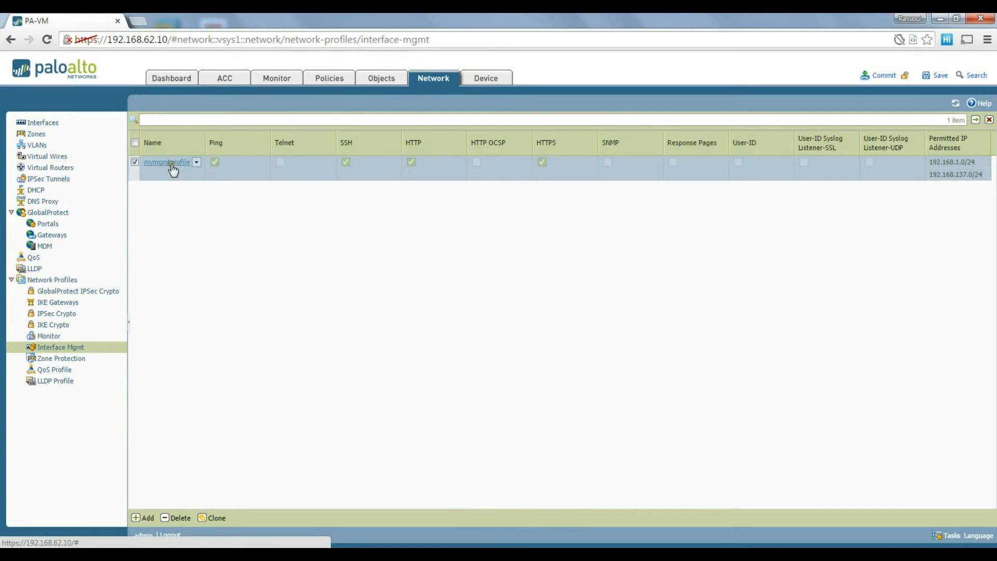
{"action": "left_click", "coordinate": [45, 121]}
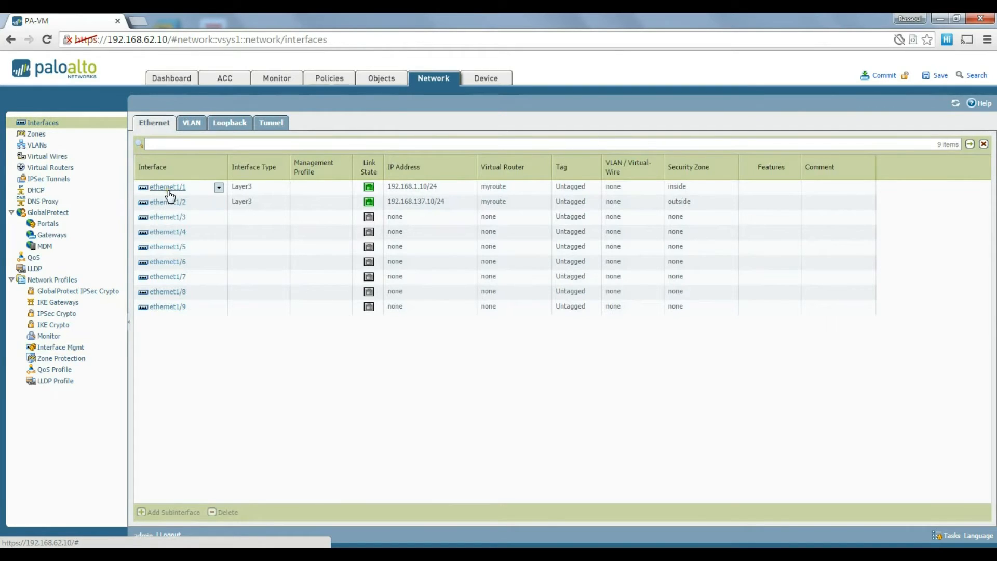
Set ethernet1/1's management profile to mymgmtprofile under Advanced settings.
{"action": "left_click", "coordinate": [172, 190]}
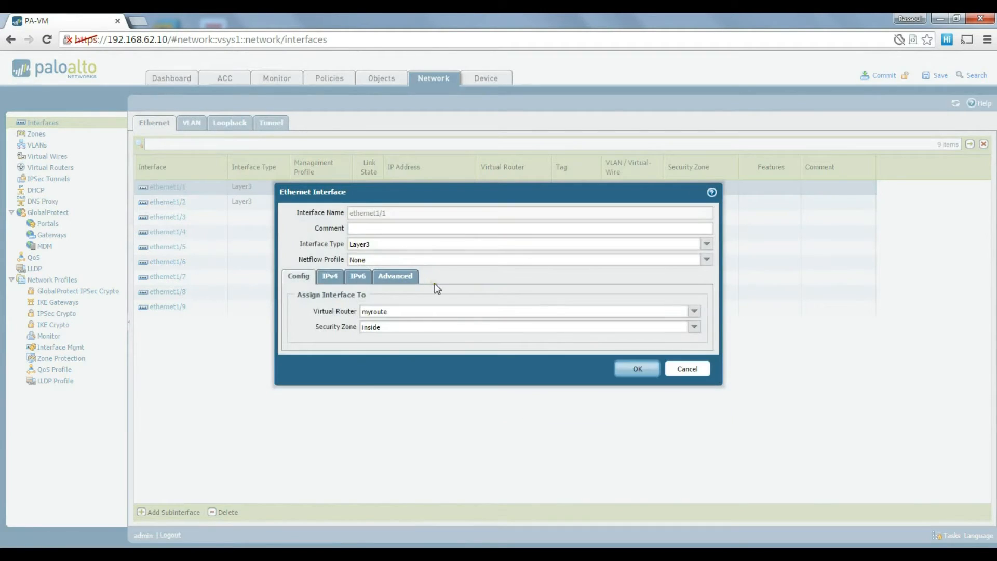
{"action": "left_click", "coordinate": [410, 278]}
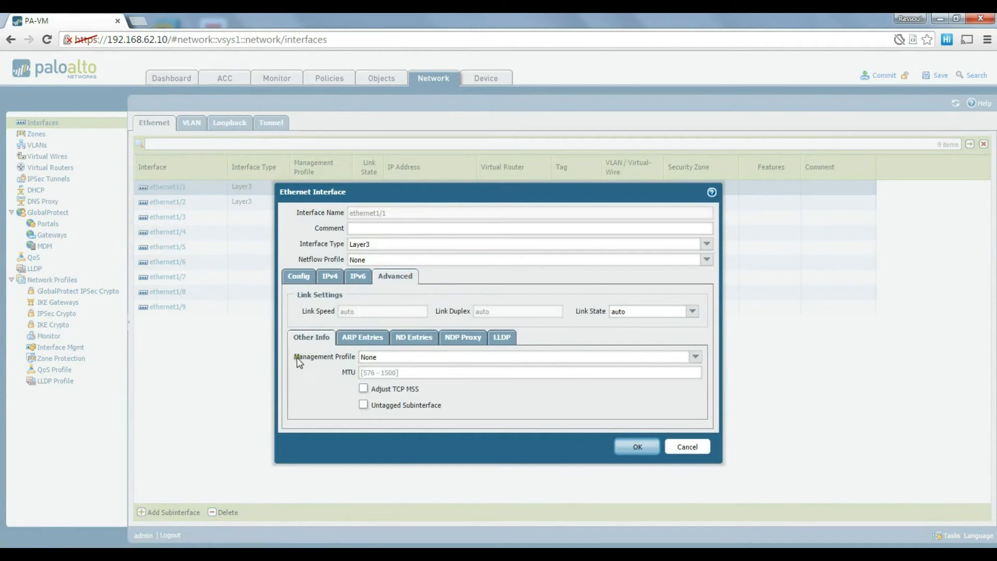
{"action": "left_click", "coordinate": [694, 357]}
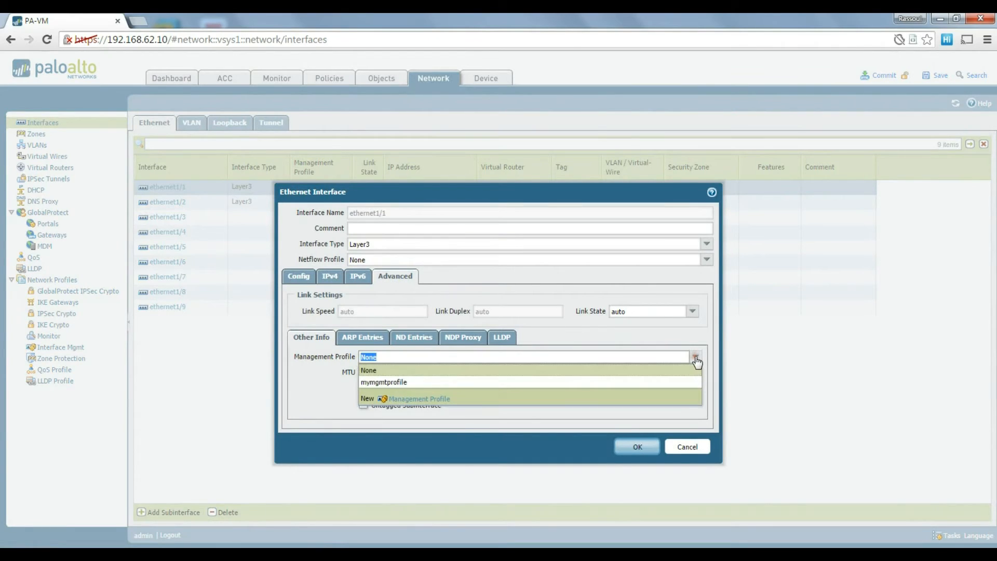
{"action": "left_click", "coordinate": [487, 383]}
{"action": "left_click", "coordinate": [637, 446]}
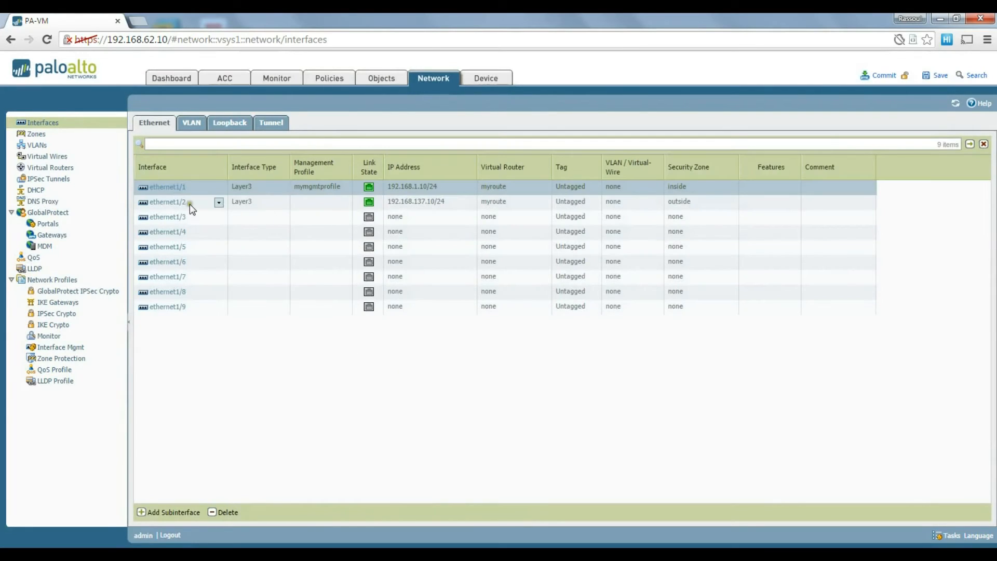
Set ethernet1/2's management profile to mymgmtprofile as well.
{"action": "left_click", "coordinate": [175, 204]}
{"action": "left_click", "coordinate": [175, 204]}
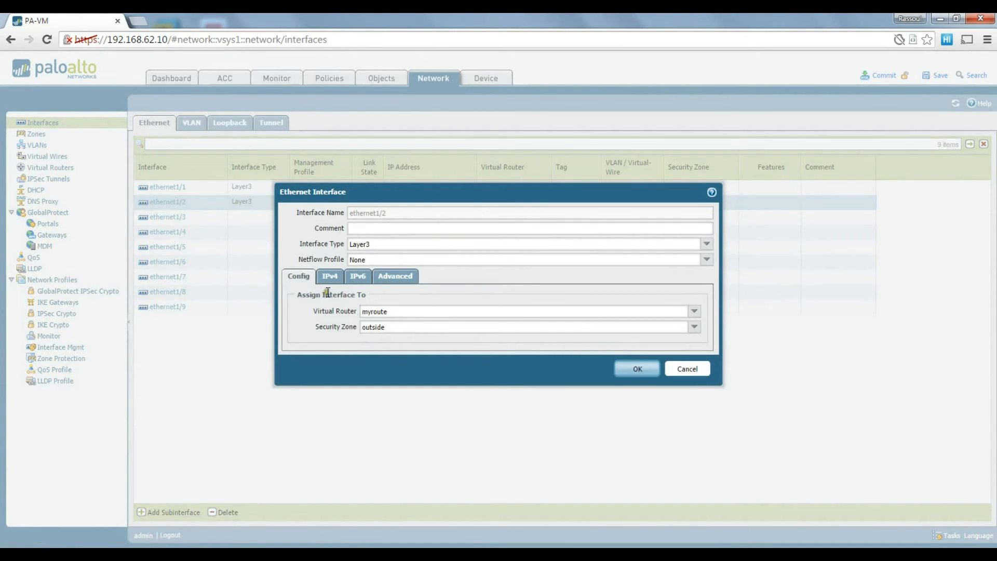
{"action": "left_click", "coordinate": [396, 278]}
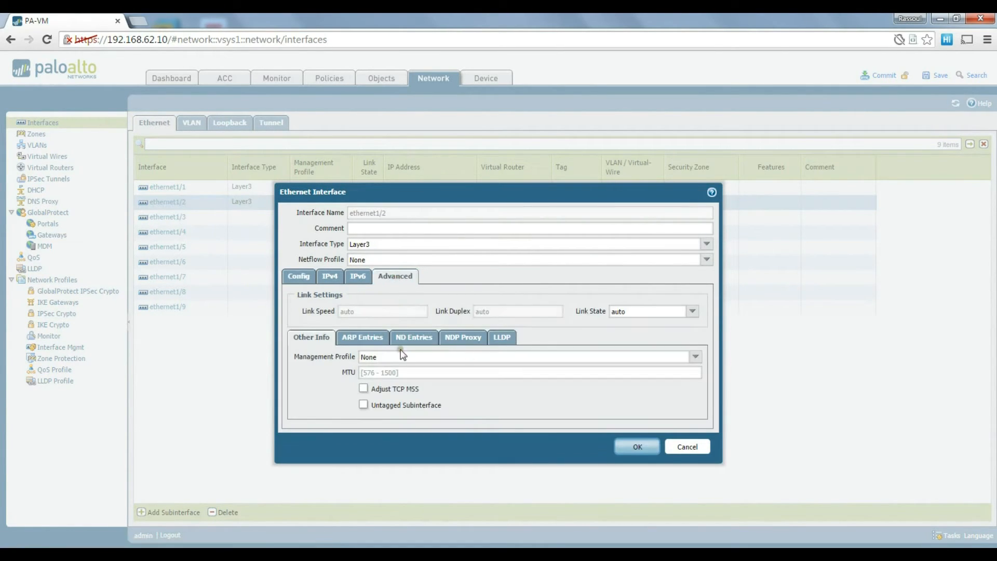
{"action": "left_click", "coordinate": [694, 358]}
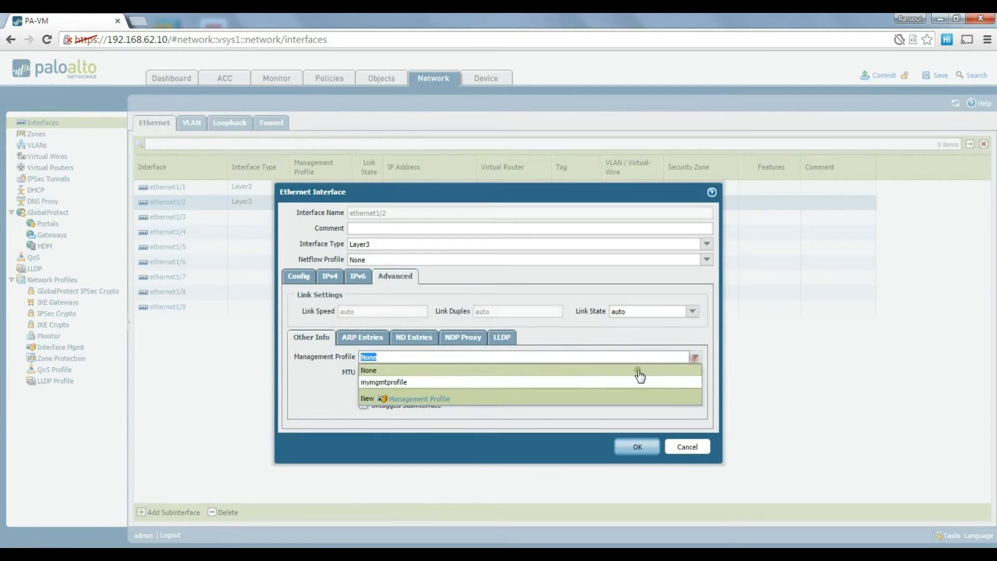
{"action": "left_click", "coordinate": [503, 381]}
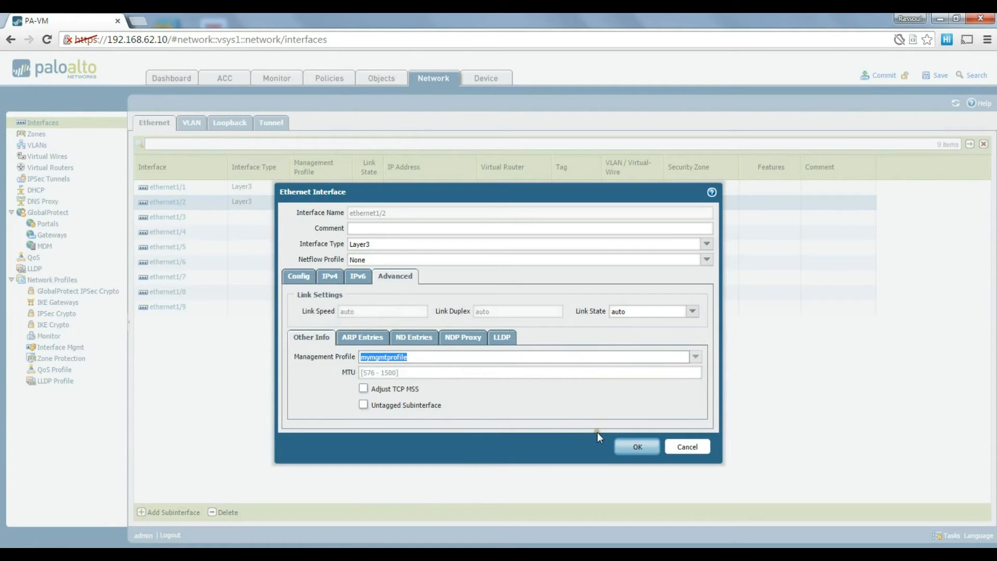
{"action": "left_click", "coordinate": [638, 447]}
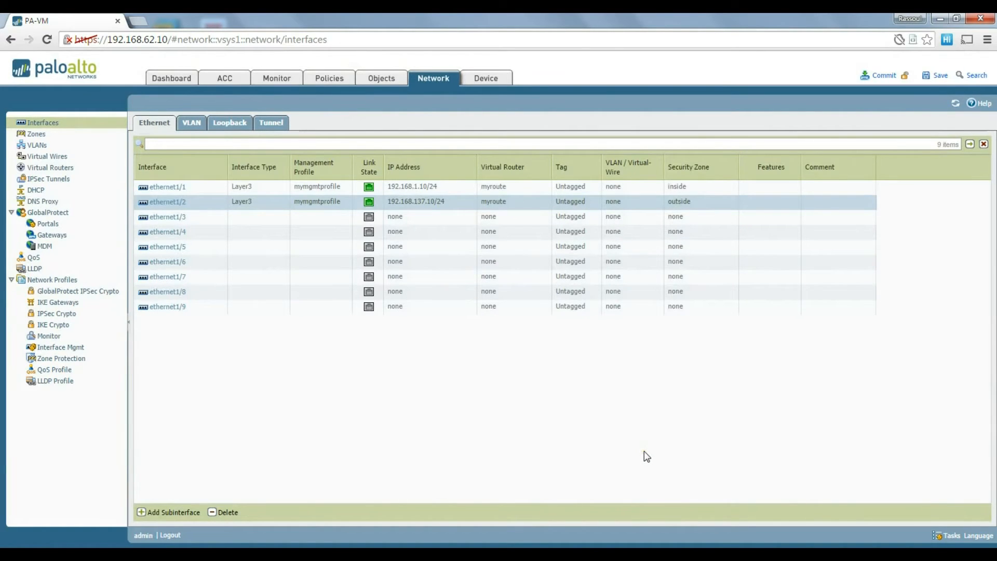
{"action": "left_click", "coordinate": [890, 77]}
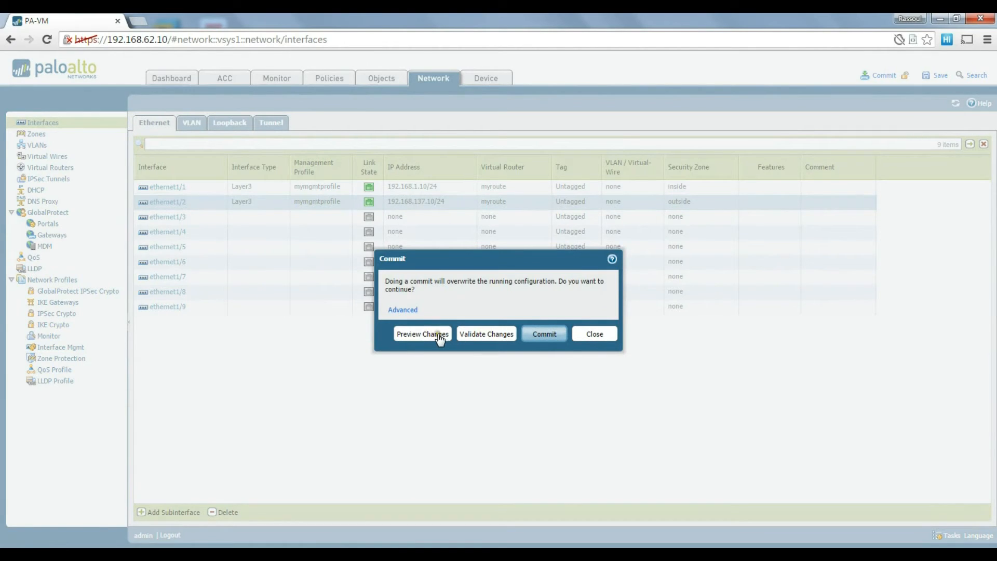
Request a change preview with 10 context lines and always allow the firewall's pop-ups.
{"action": "left_click", "coordinate": [422, 335]}
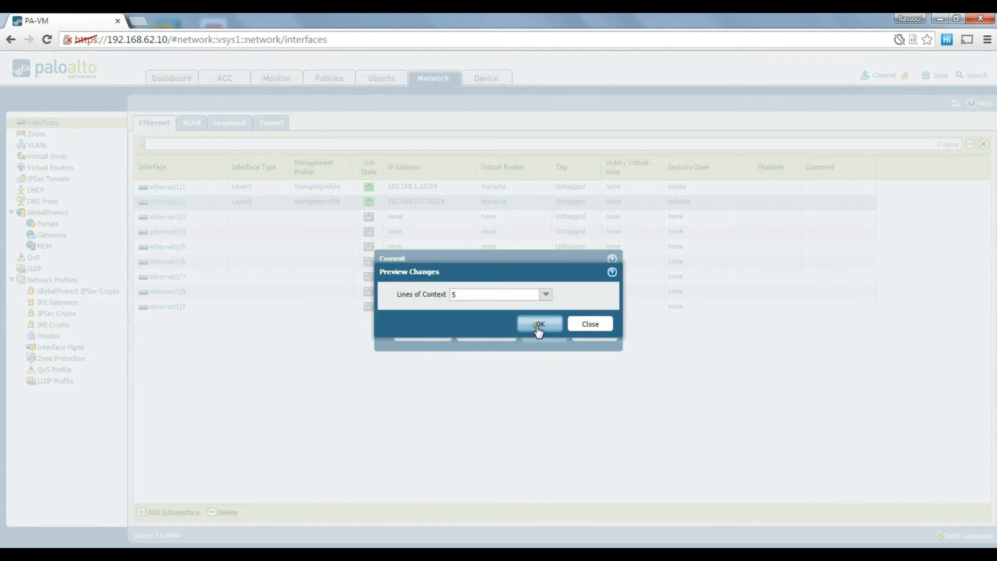
{"action": "left_click", "coordinate": [545, 294]}
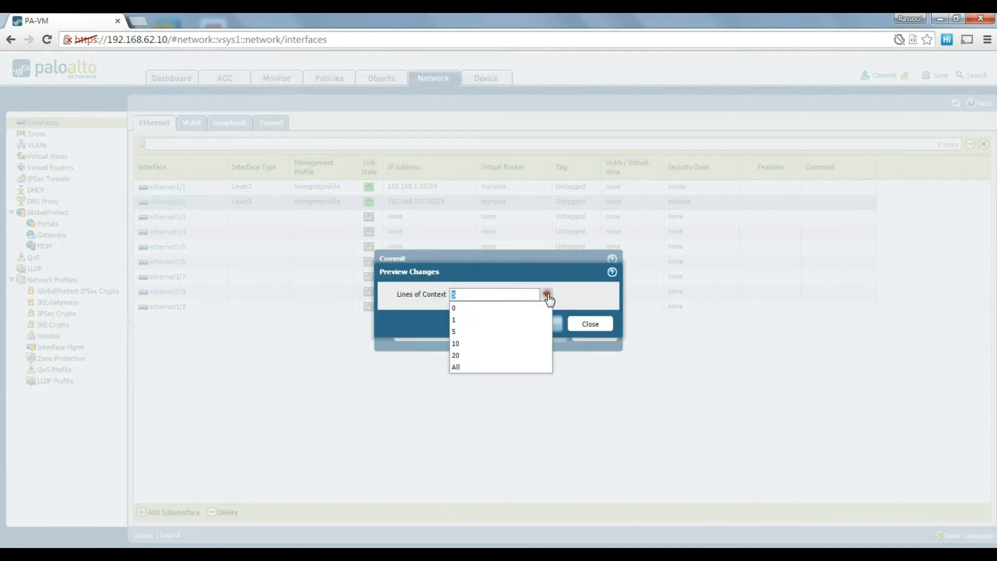
{"action": "left_click", "coordinate": [480, 341]}
{"action": "left_click", "coordinate": [540, 327]}
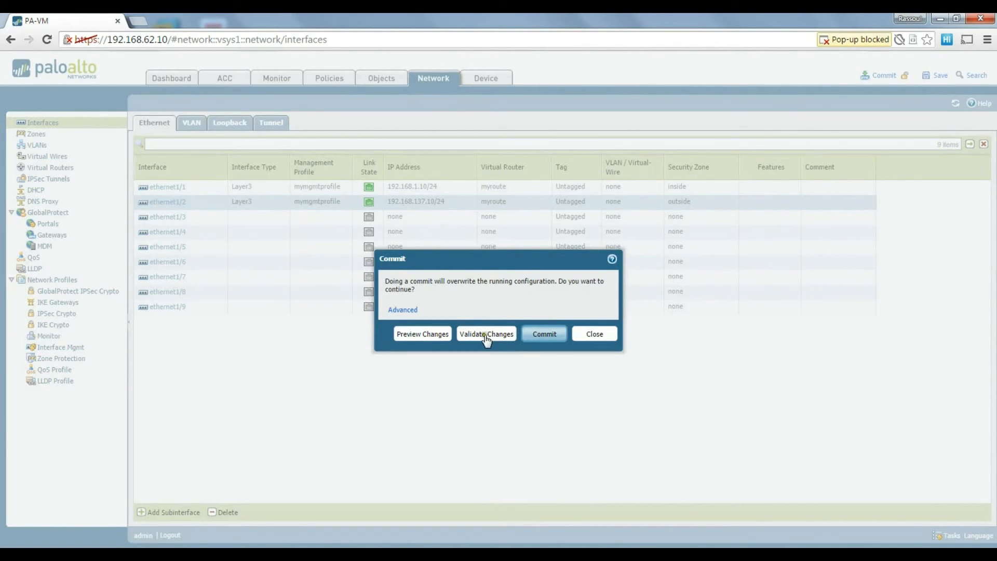
{"action": "left_click", "coordinate": [841, 42]}
{"action": "left_click", "coordinate": [885, 40]}
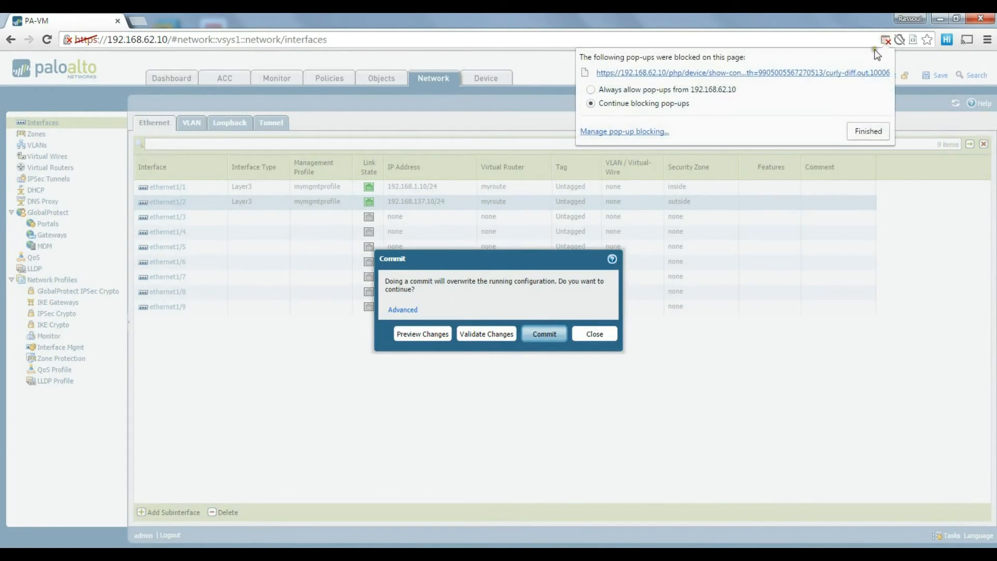
{"action": "left_click", "coordinate": [681, 90]}
{"action": "left_click", "coordinate": [855, 132]}
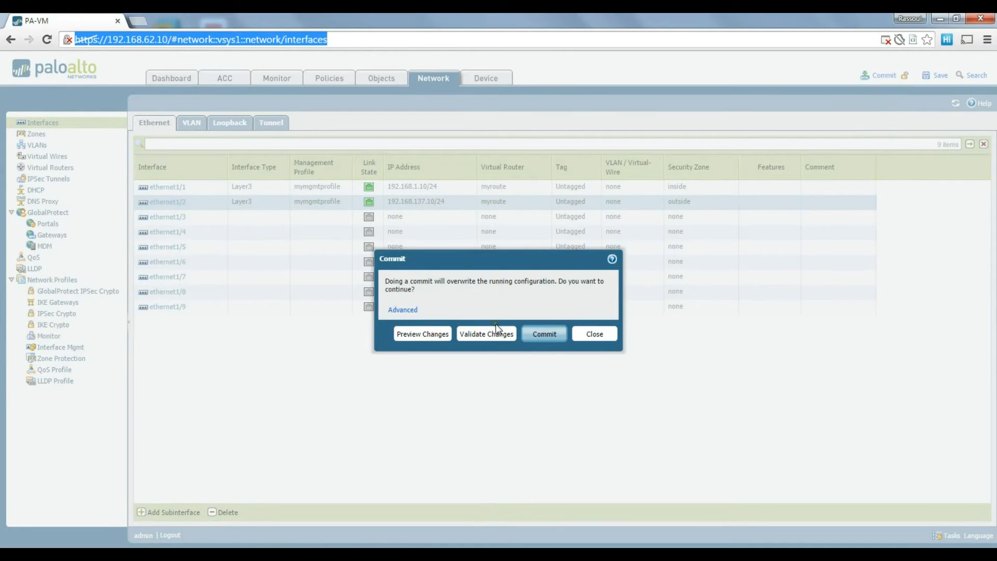
Regenerate the configuration change preview and scroll through the diff.
{"action": "left_click", "coordinate": [423, 334]}
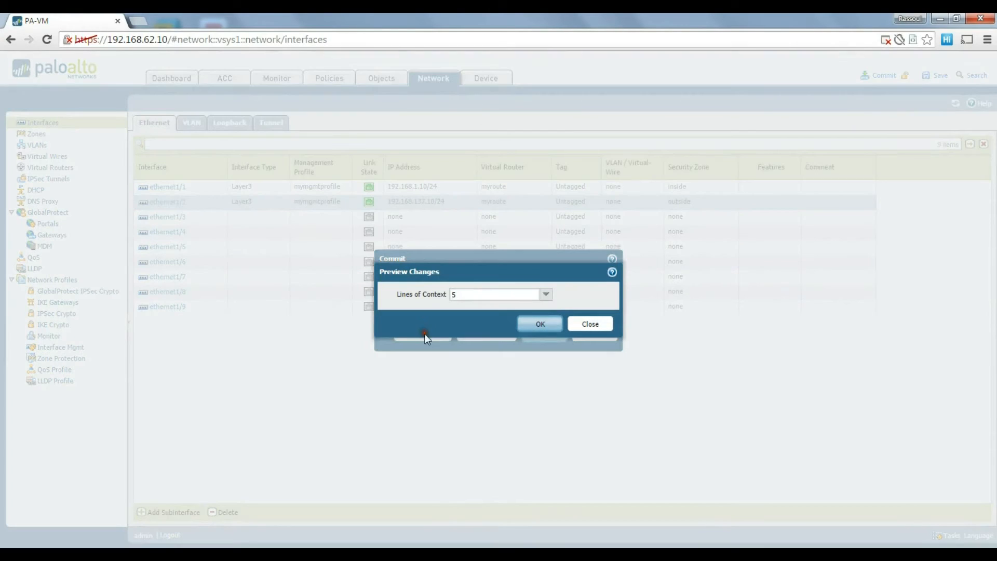
{"action": "left_click", "coordinate": [546, 294]}
{"action": "left_click", "coordinate": [475, 343]}
{"action": "left_click", "coordinate": [537, 324]}
{"action": "scroll", "coordinate": [326, 214], "scroll_direction": "down", "scroll_amount": 15}
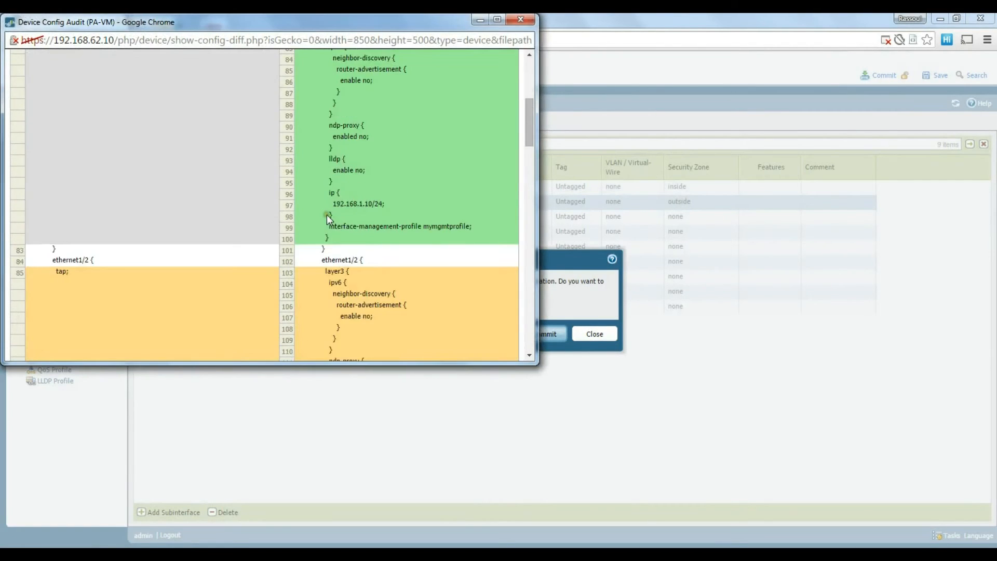
{"action": "scroll", "coordinate": [332, 223], "scroll_direction": "down", "scroll_amount": 5}
{"action": "scroll", "coordinate": [332, 223], "scroll_direction": "up", "scroll_amount": 8}
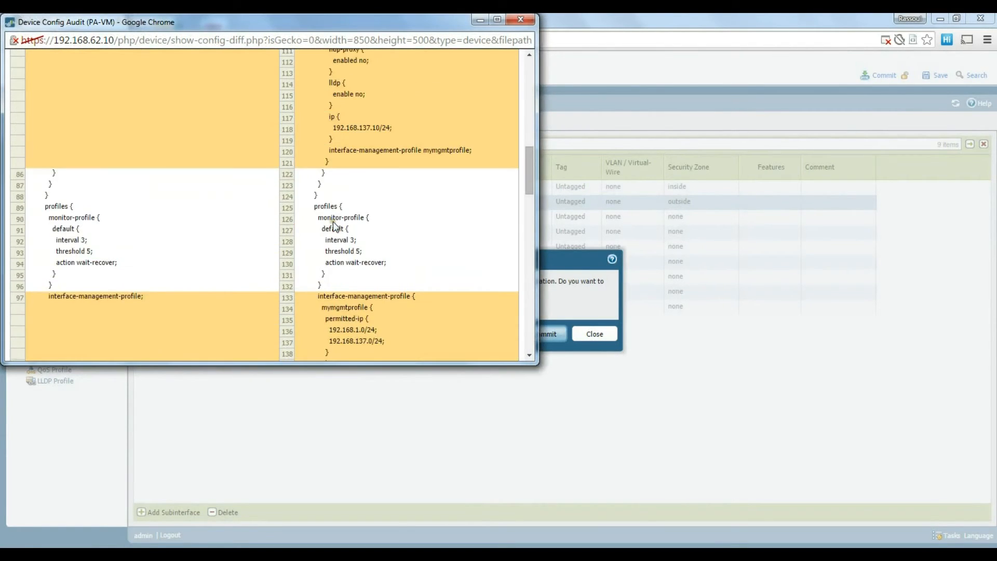
{"action": "scroll", "coordinate": [332, 223], "scroll_direction": "up", "scroll_amount": 7}
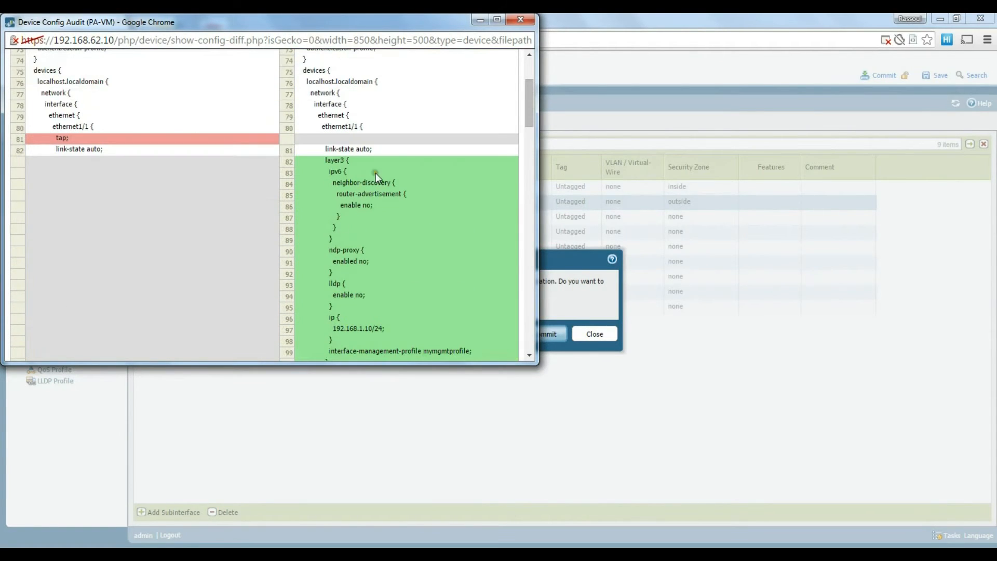
Close the diff, commit the configuration and dismiss the finished commit results.
{"action": "left_click", "coordinate": [521, 20]}
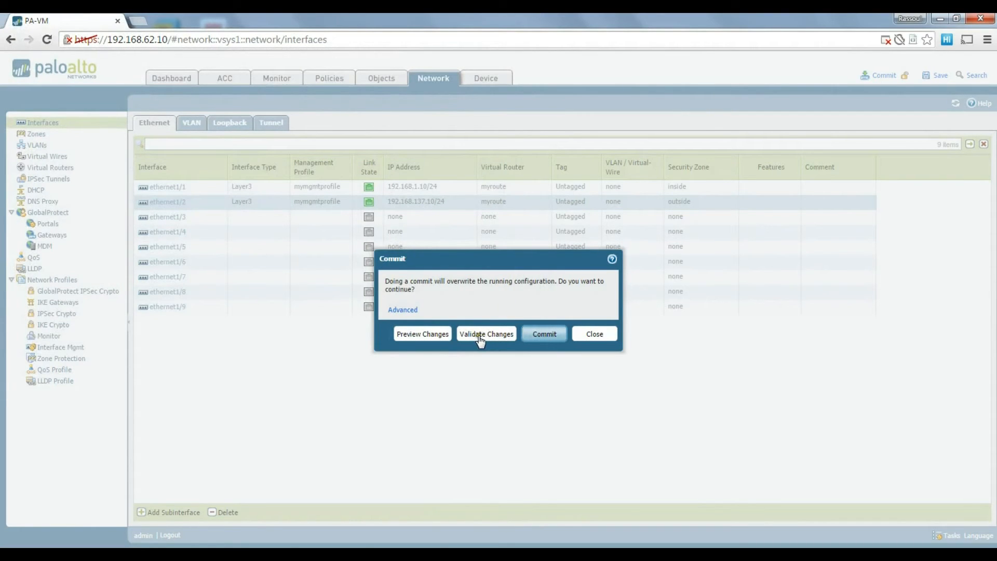
{"action": "left_click", "coordinate": [550, 334]}
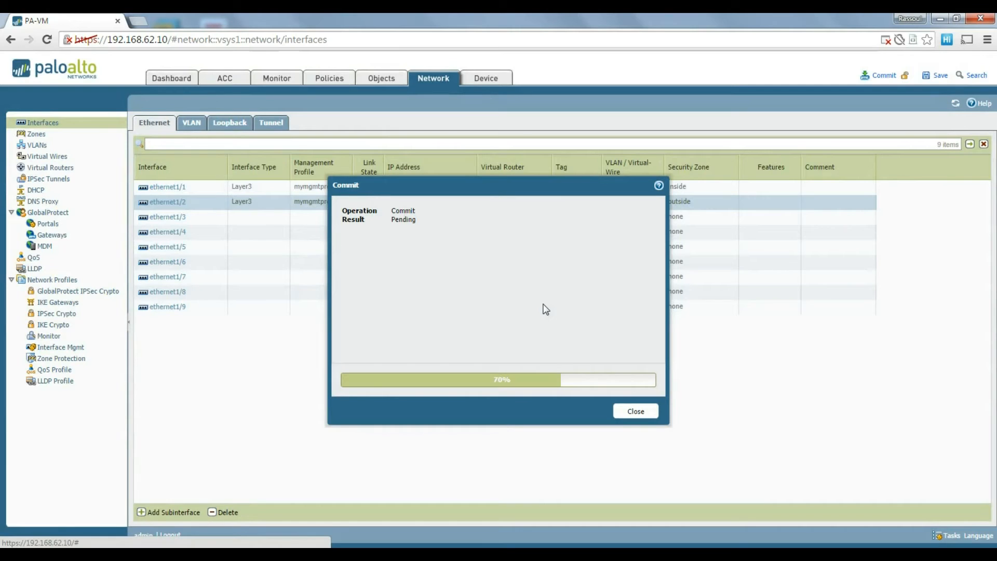
{"action": "left_click_drag", "start_coordinate": [525, 185], "coordinate": [532, 158]}
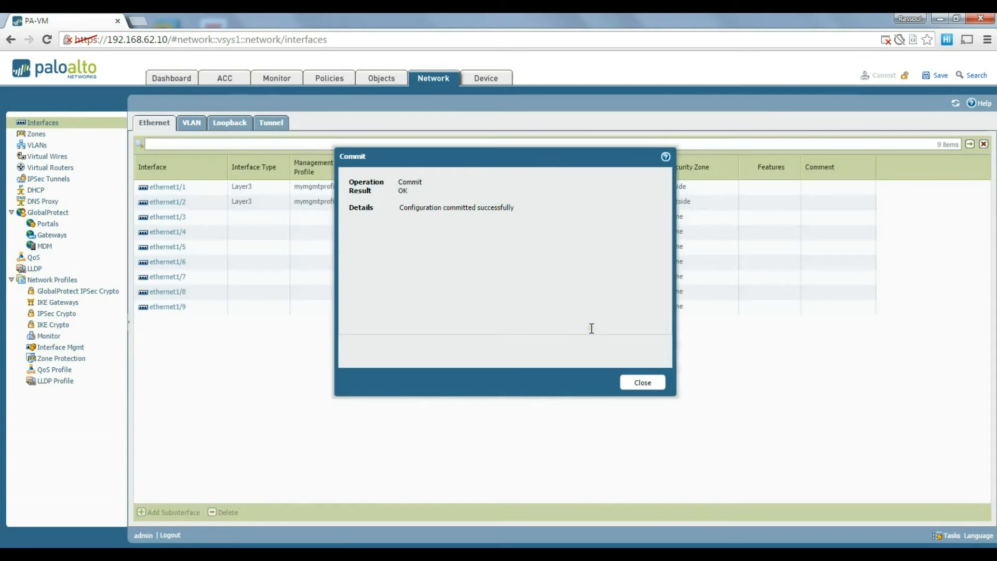
{"action": "left_click", "coordinate": [643, 383]}
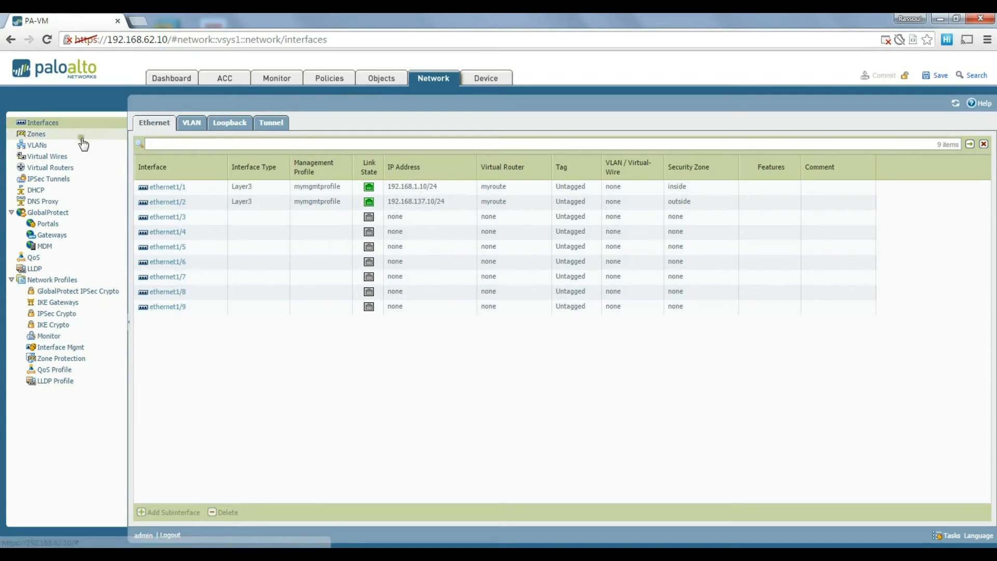
Review the inside and outside zones, then the default and myroute virtual routers.
{"action": "left_click", "coordinate": [46, 135]}
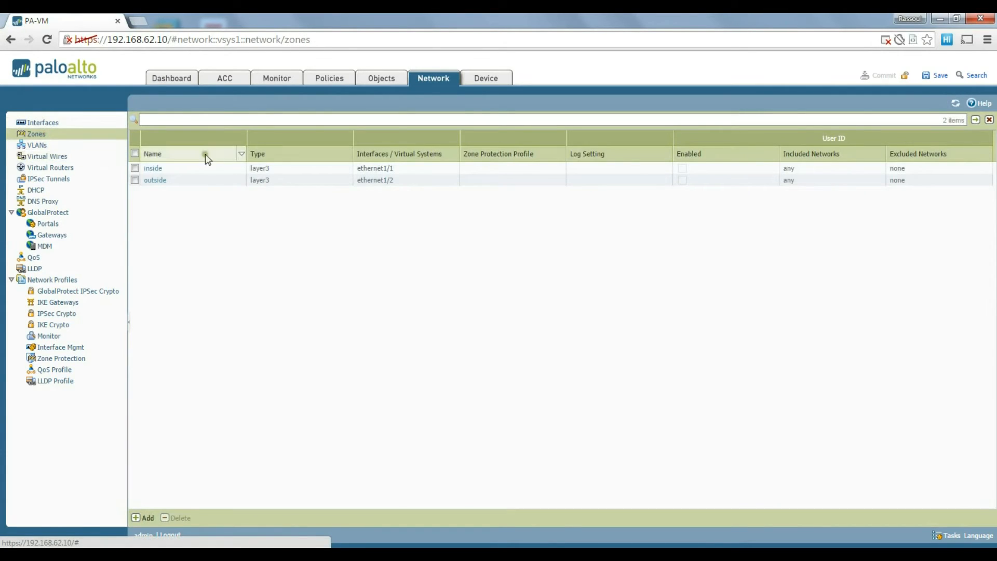
{"action": "left_click", "coordinate": [58, 167]}
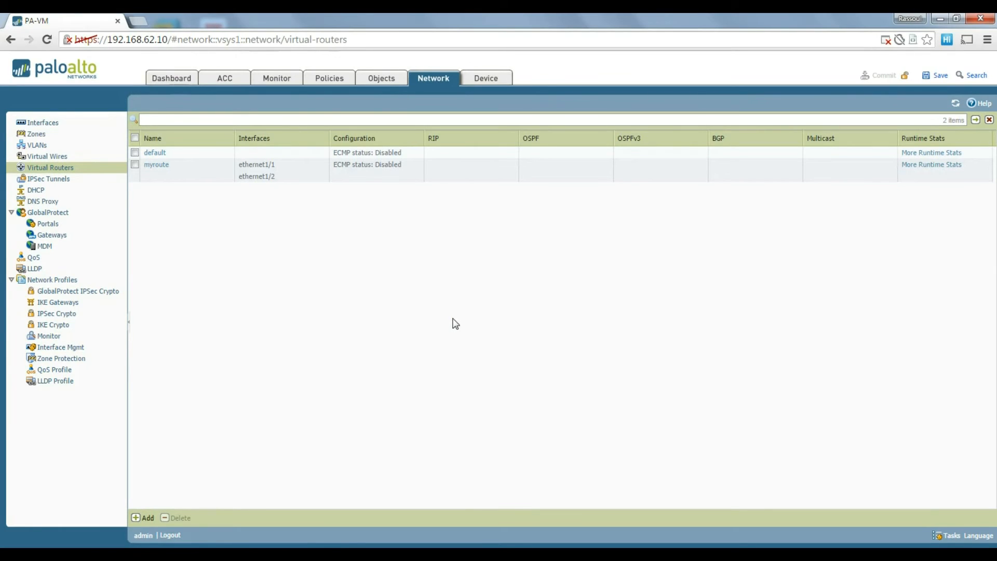
{"action": "key", "text": "super+r"}
Open Command Prompt and run ipconfig to review the host's VMnet adapter addresses.
{"action": "type", "text": "cmd"}
{"action": "key", "text": "Return"}
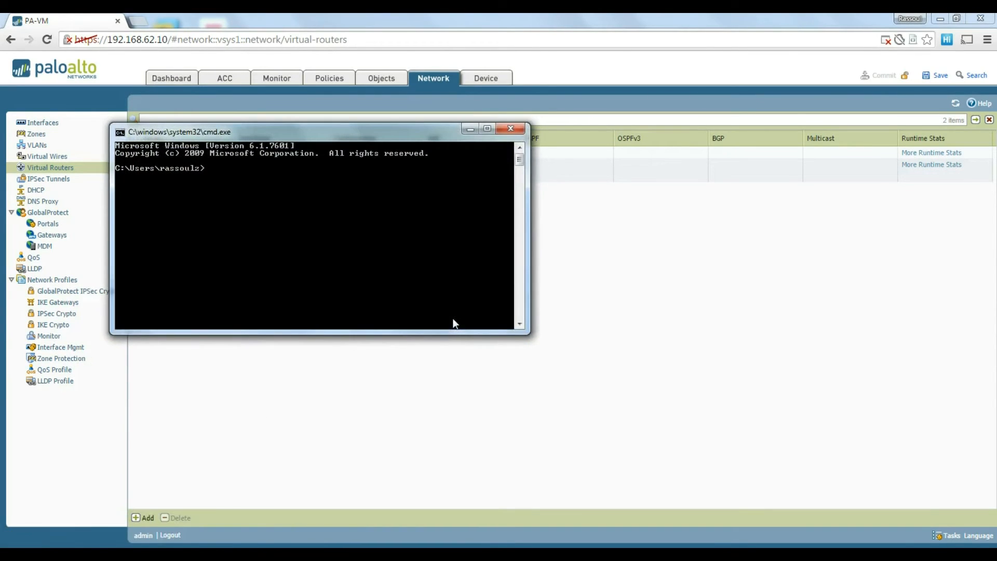
{"action": "left_click_drag", "start_coordinate": [363, 135], "coordinate": [556, 187]}
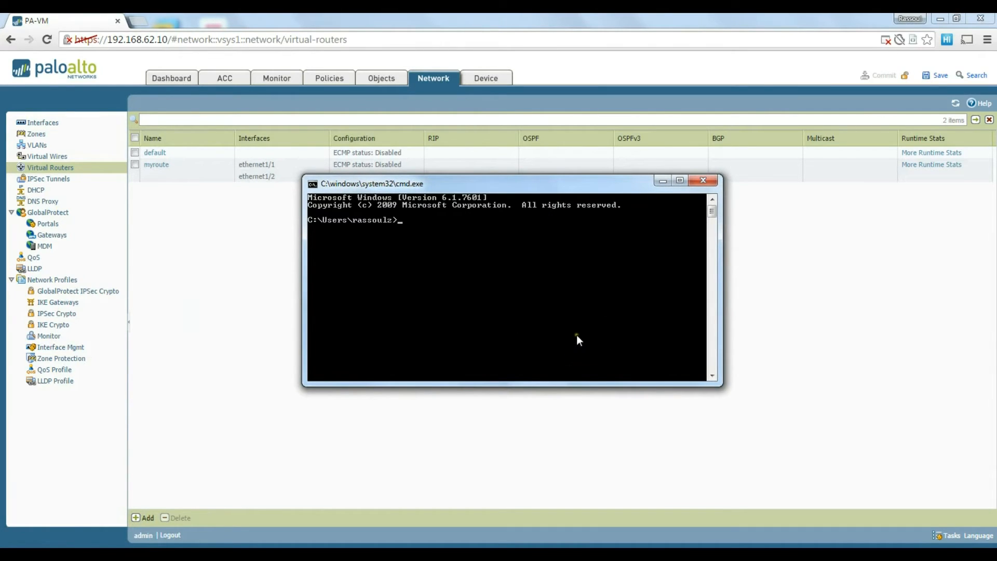
{"action": "left_click_drag", "start_coordinate": [533, 189], "coordinate": [468, 210]}
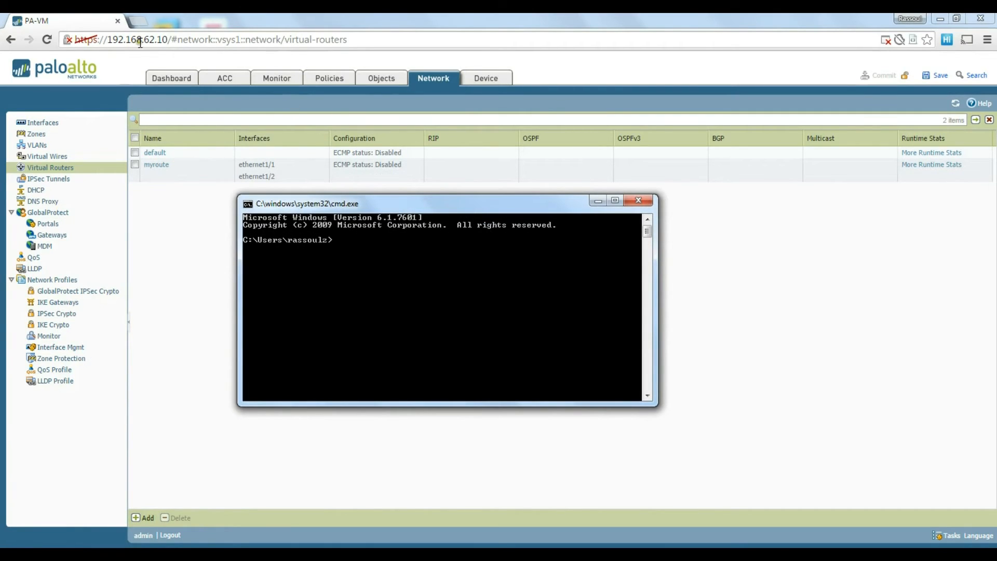
{"action": "type", "text": "ipconfig"}
{"action": "key", "text": "Return"}
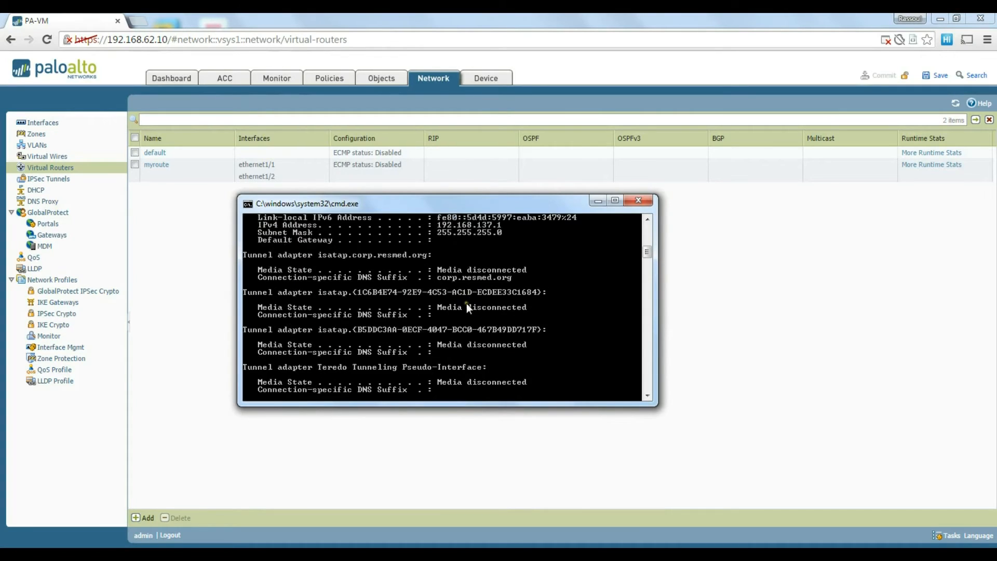
{"action": "scroll", "coordinate": [468, 307], "scroll_direction": "up", "scroll_amount": 5}
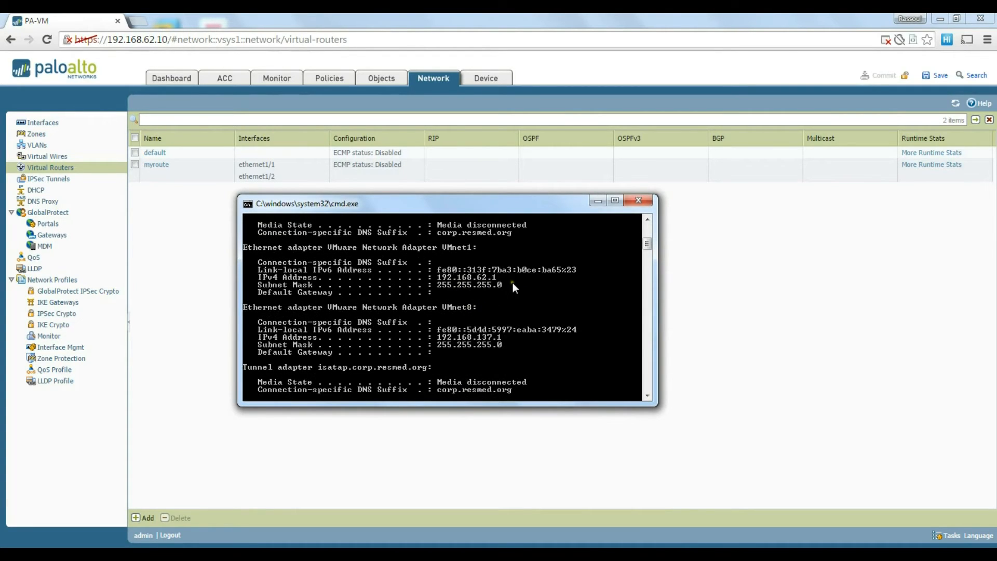
{"action": "scroll", "coordinate": [512, 285], "scroll_direction": "down", "scroll_amount": 10}
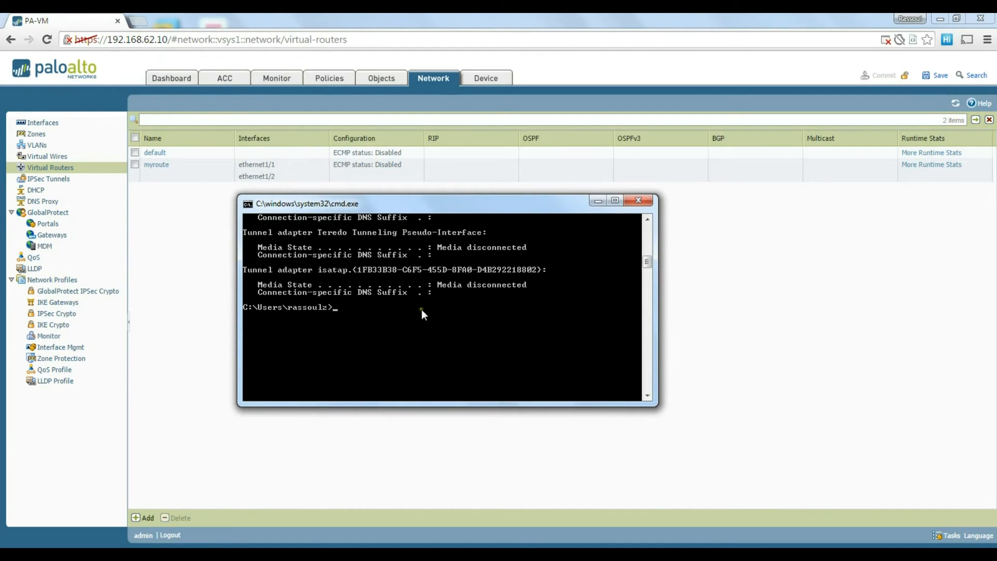
{"action": "scroll", "coordinate": [422, 309], "scroll_direction": "up", "scroll_amount": 8}
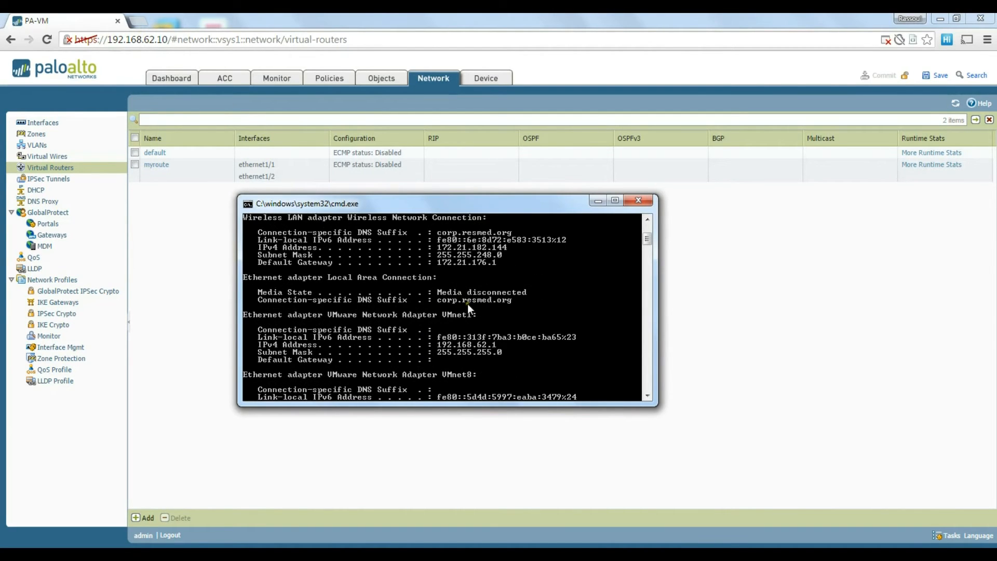
{"action": "scroll", "coordinate": [470, 305], "scroll_direction": "up", "scroll_amount": 1}
{"action": "scroll", "coordinate": [485, 308], "scroll_direction": "down", "scroll_amount": 3}
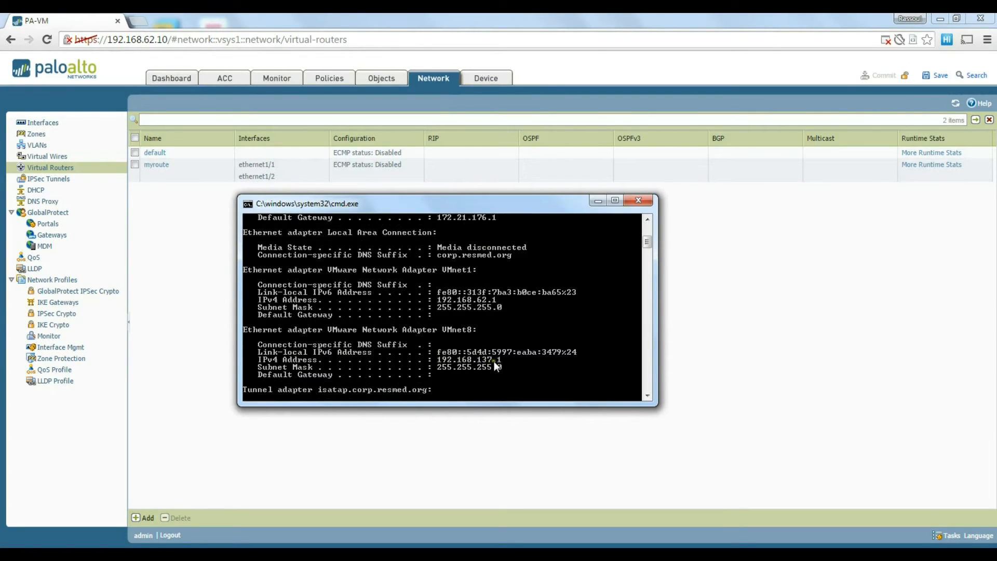
{"action": "scroll", "coordinate": [468, 361], "scroll_direction": "down", "scroll_amount": 5}
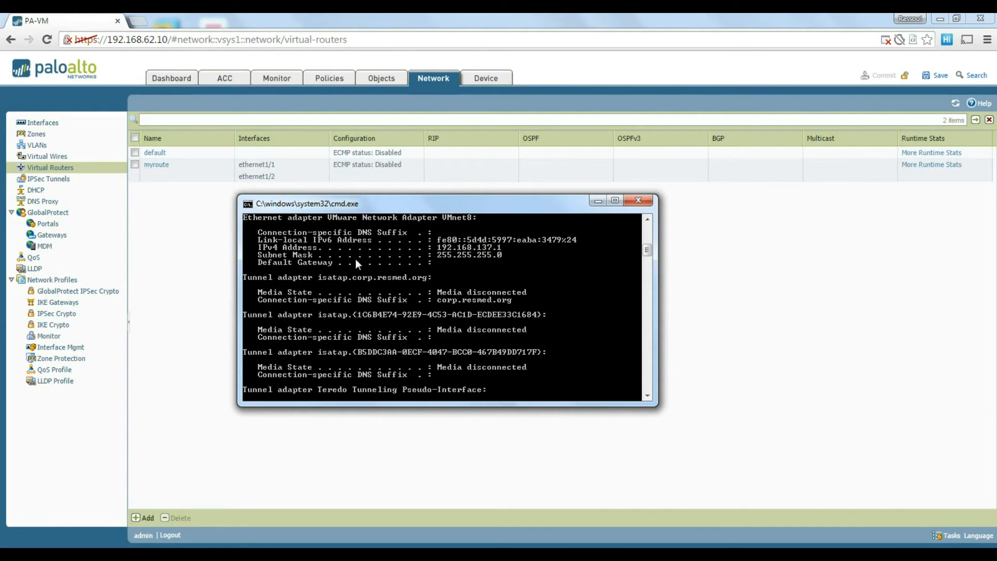
Ping 192.168.137.10 (4 of 4 replies), then switch to the Windows Server 2012 VM.
{"action": "type", "text": "pi"}
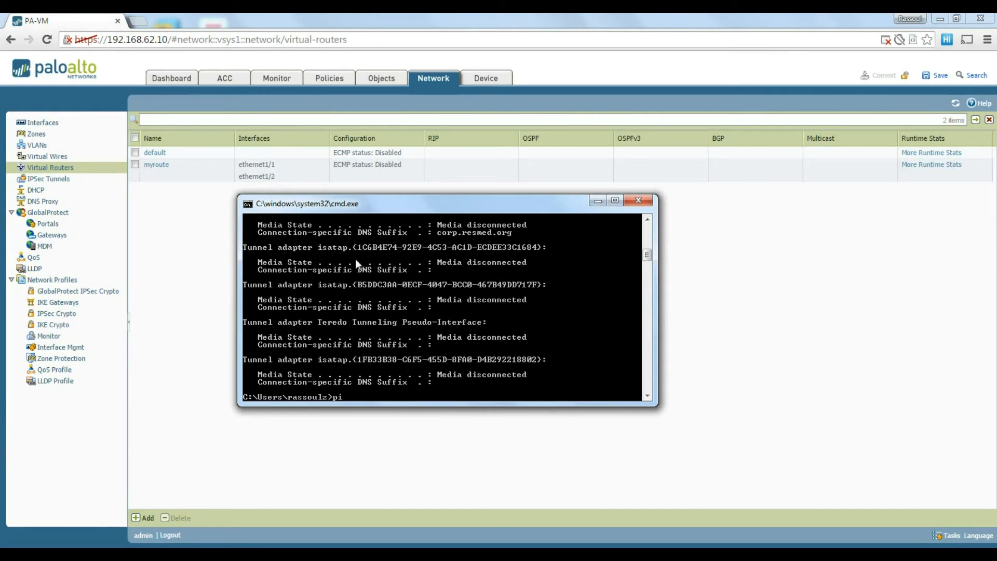
{"action": "type", "text": "ng 192.168.137.10"}
{"action": "key", "text": "Return"}
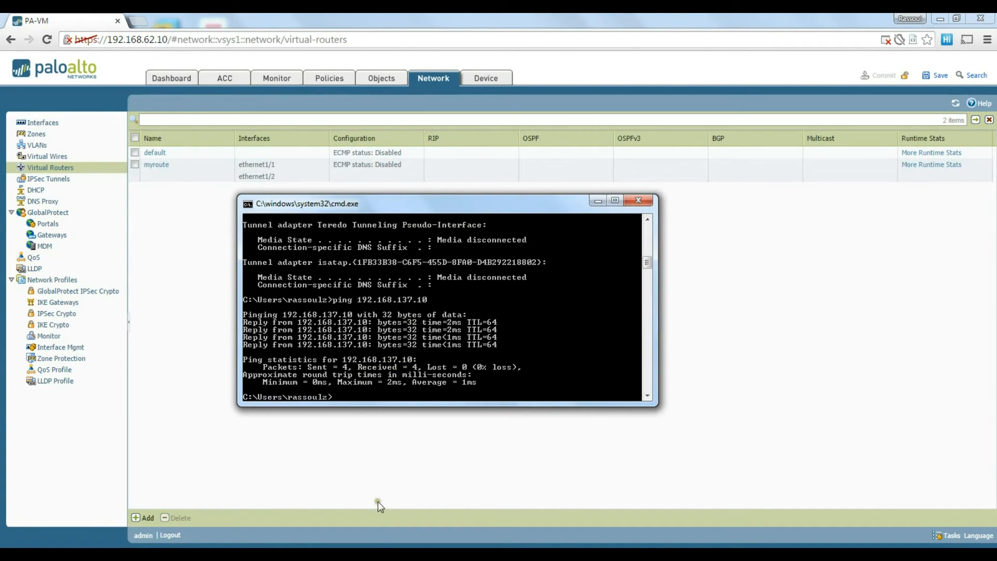
{"action": "left_click", "coordinate": [365, 556]}
{"action": "left_click", "coordinate": [371, 497]}
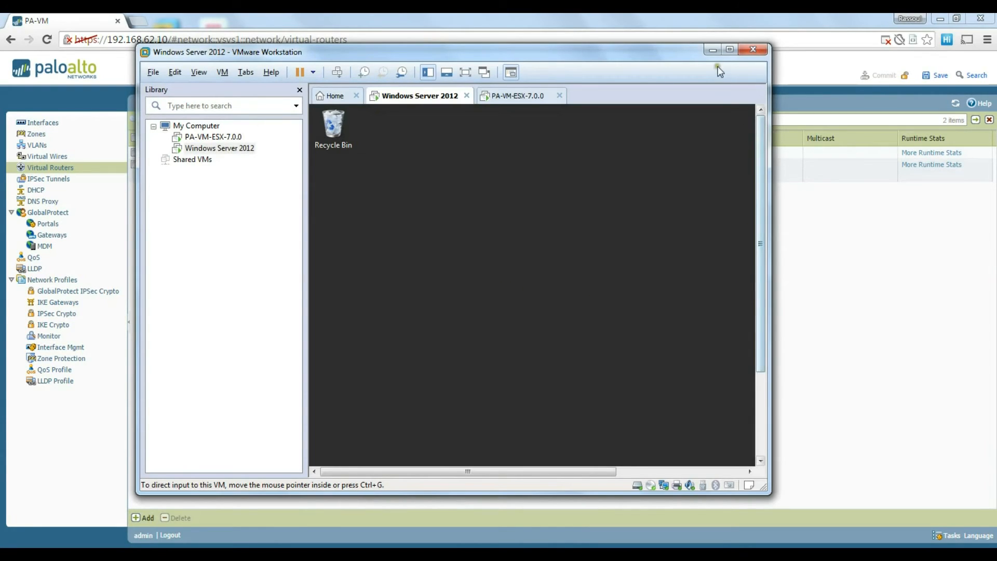
Maximize VMware and sign in to the Windows Server 2012 VM with its password.
{"action": "left_click", "coordinate": [729, 49]}
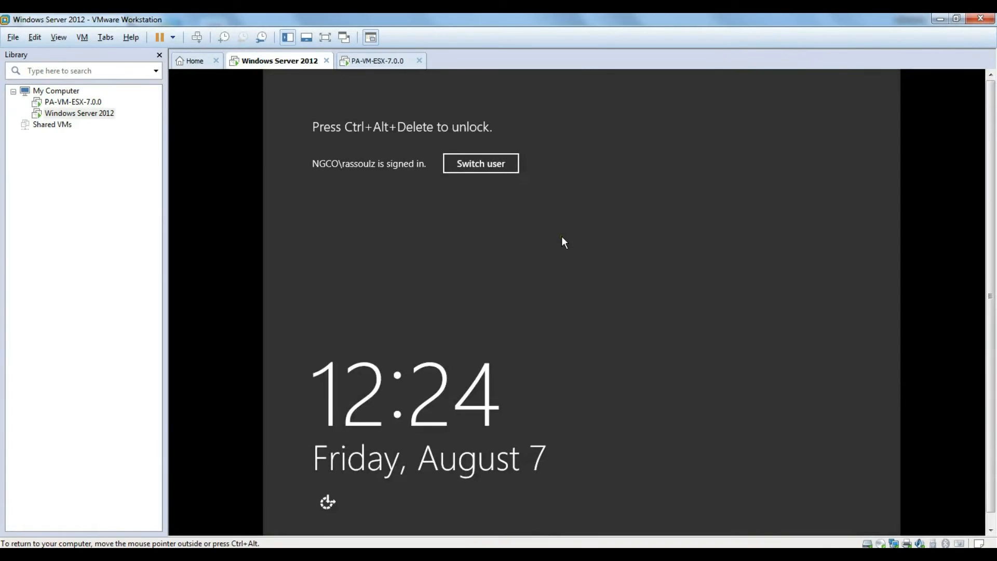
{"action": "key", "text": "ctrl+alt+Insert"}
{"action": "type", "text": "********"}
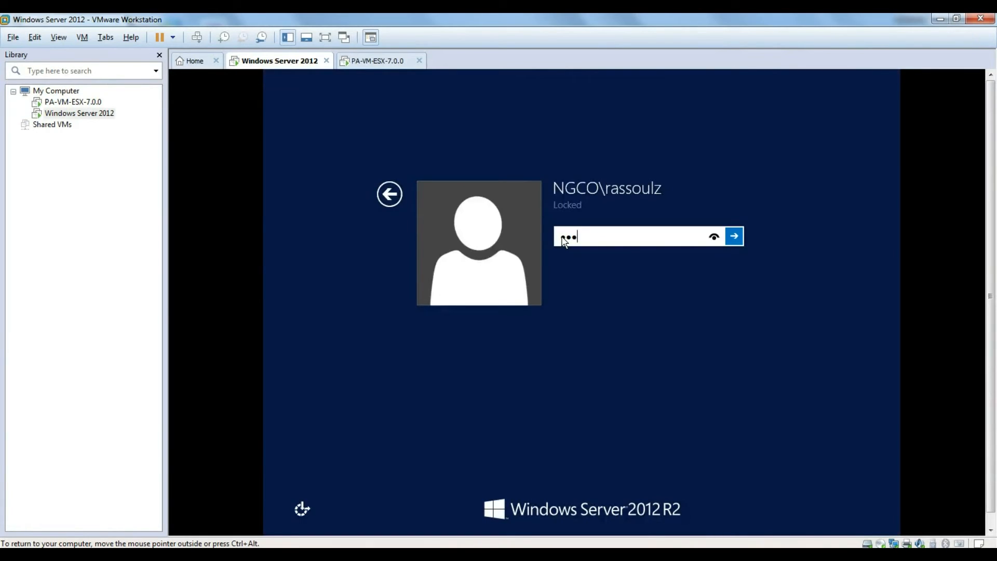
{"action": "type", "text": "***"}
{"action": "key", "text": "Return"}
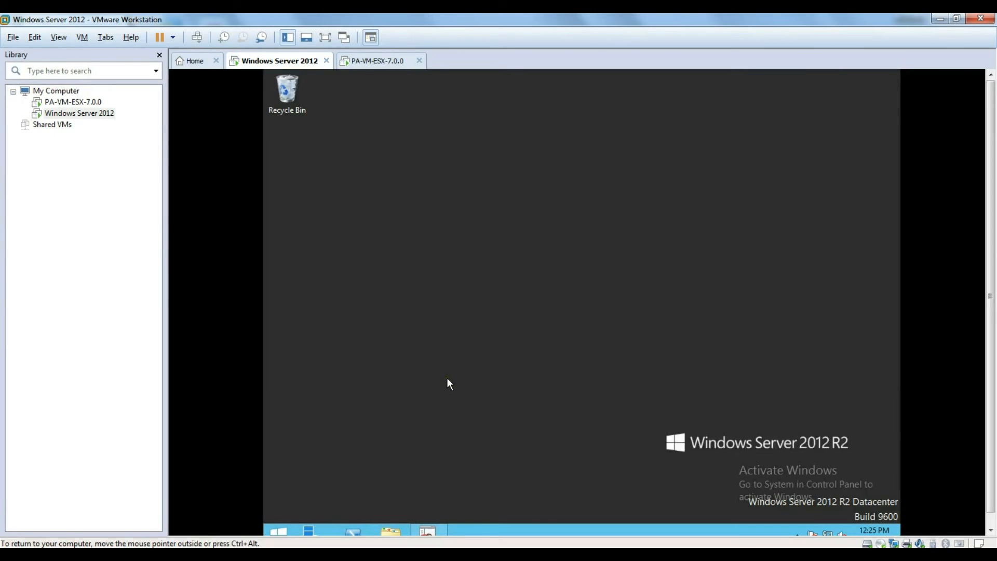
Open a command prompt in the VM and ping 192.168.1.10.
{"action": "key", "text": "super+r"}
{"action": "type", "text": "cmd"}
{"action": "key", "text": "Return"}
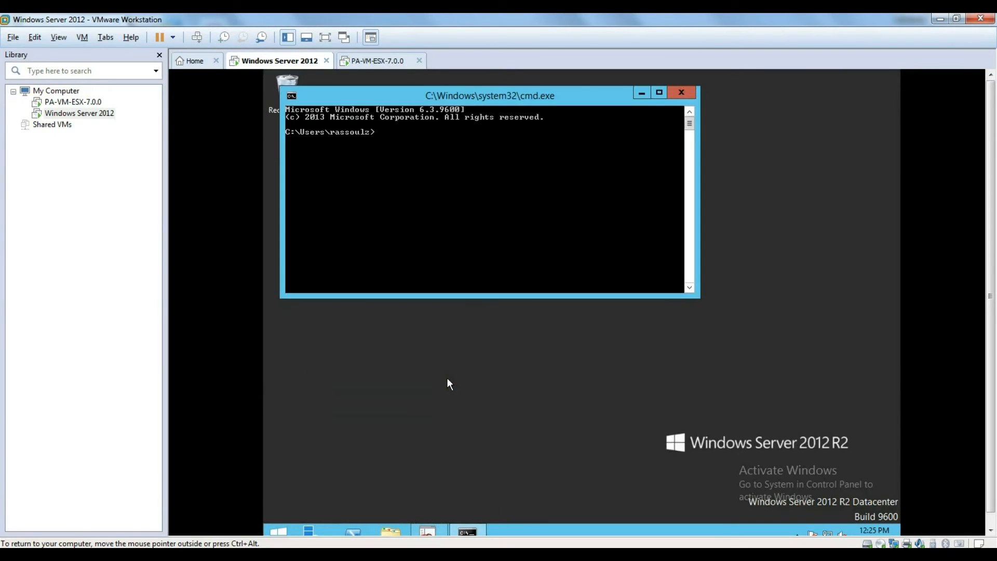
{"action": "type", "text": "ping 192.168.1.10"}
{"action": "key", "text": "Return"}
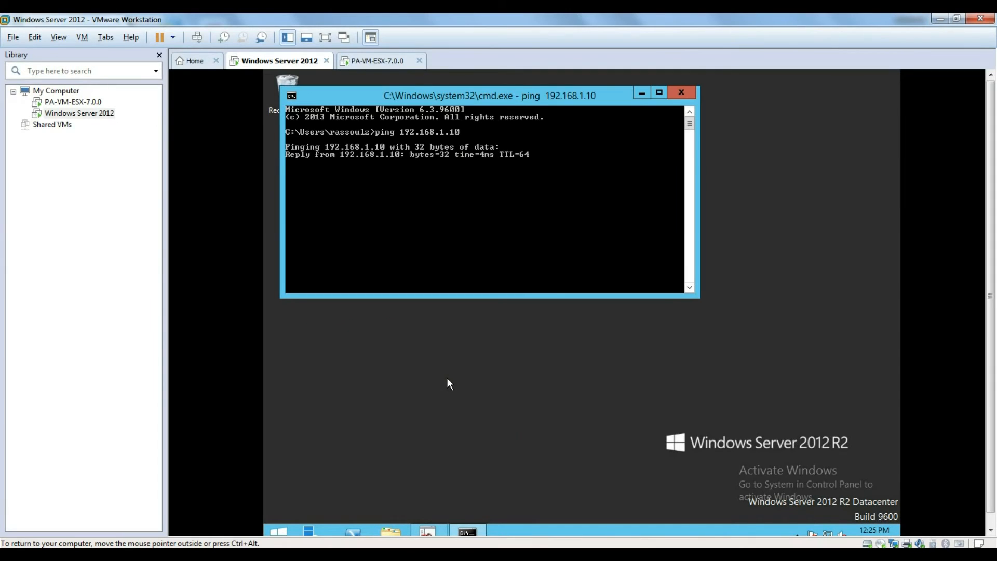
{"action": "left_click_drag", "start_coordinate": [486, 95], "coordinate": [538, 137]}
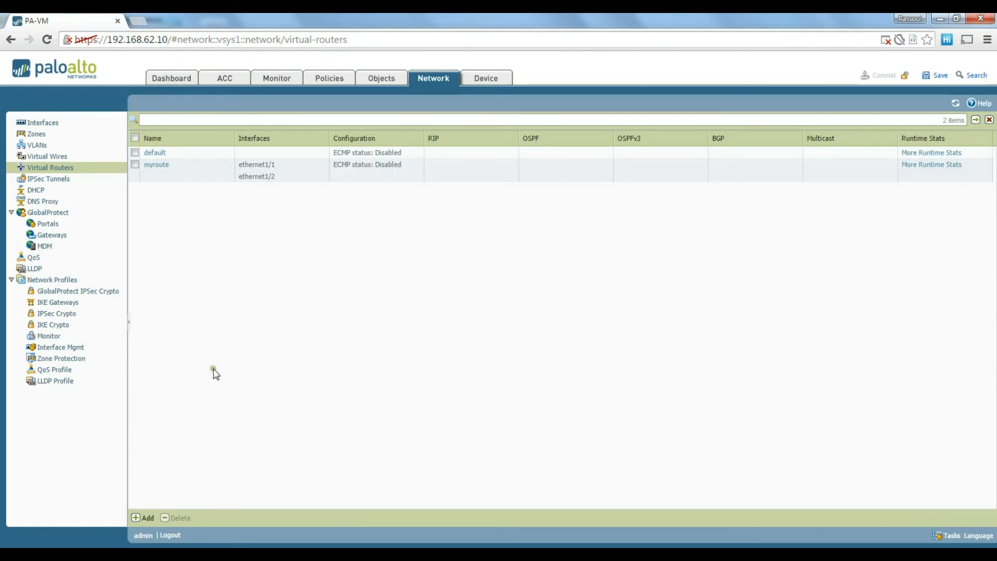
Show the Network Profiles > Zone Protection page, which lists 0 items.
{"action": "left_click", "coordinate": [76, 363]}
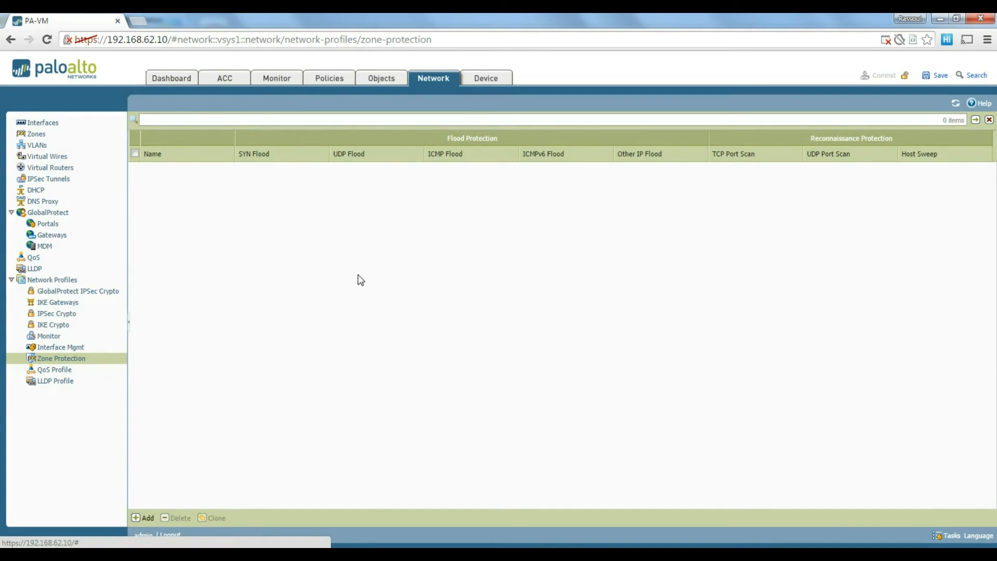
Create zone protection profile 'myzoneprotection' with SYN (Random Early Drop) and ICMP flood protection.
{"action": "left_click", "coordinate": [148, 519]}
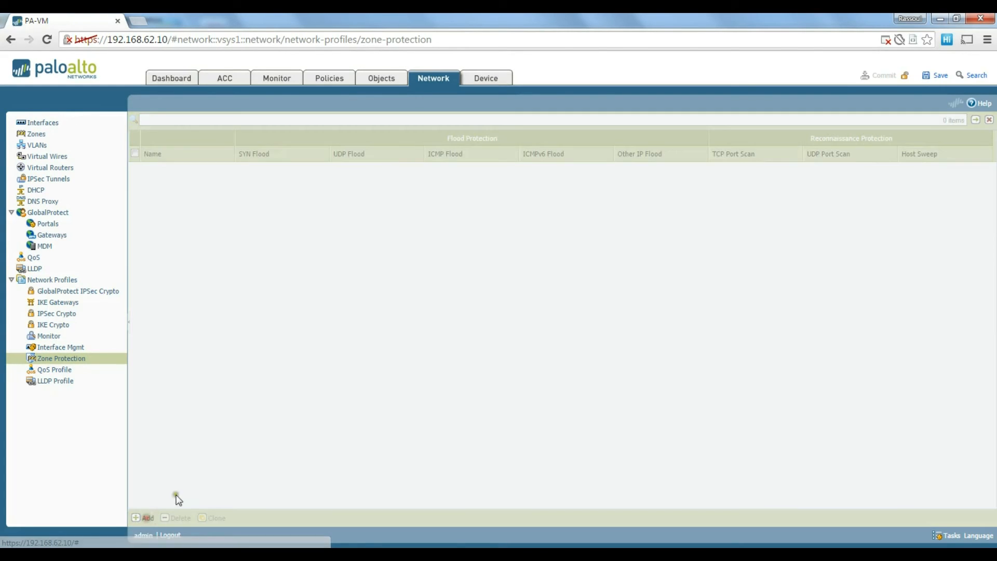
{"action": "left_click_drag", "start_coordinate": [399, 179], "coordinate": [414, 172]}
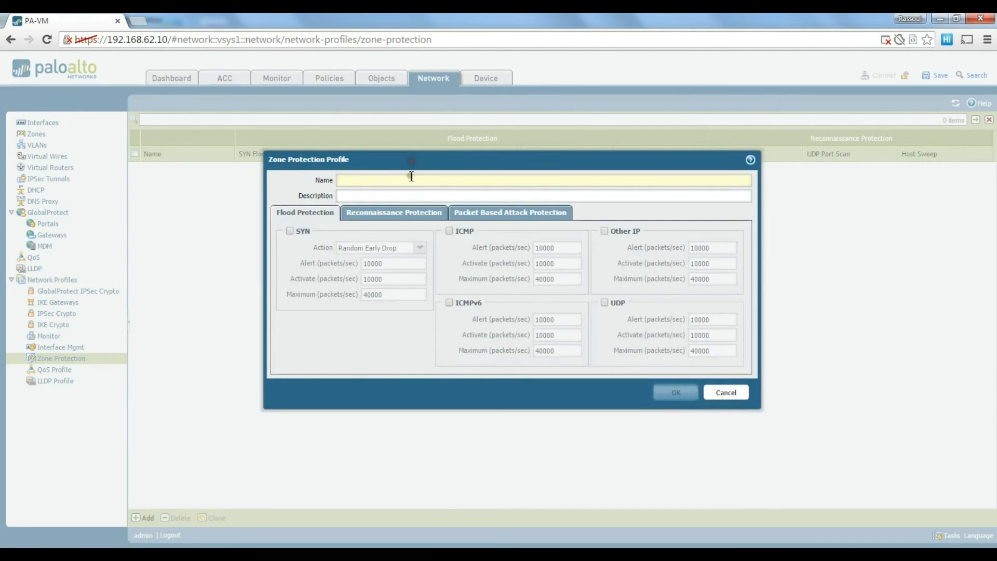
{"action": "left_click", "coordinate": [392, 181]}
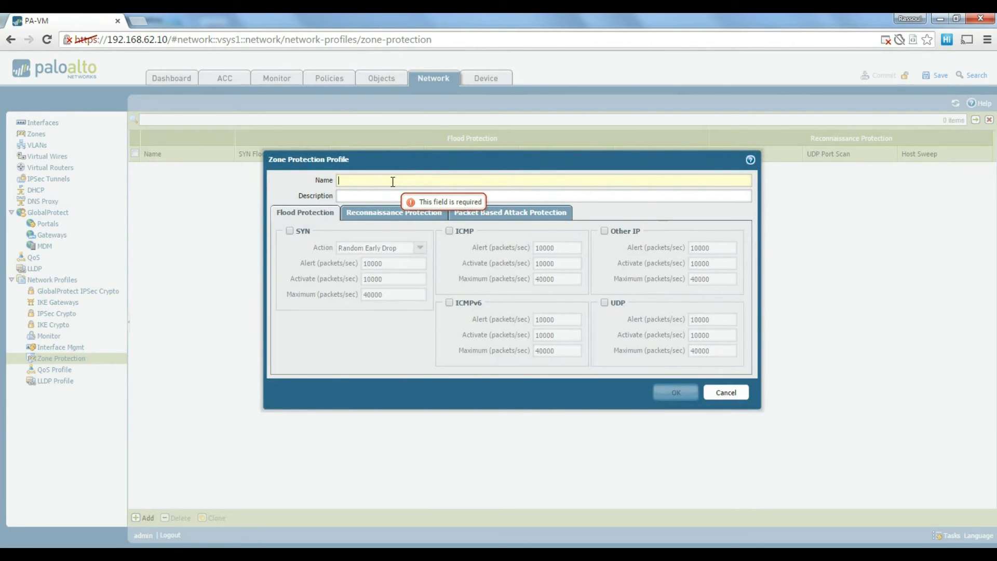
{"action": "type", "text": "myzone"}
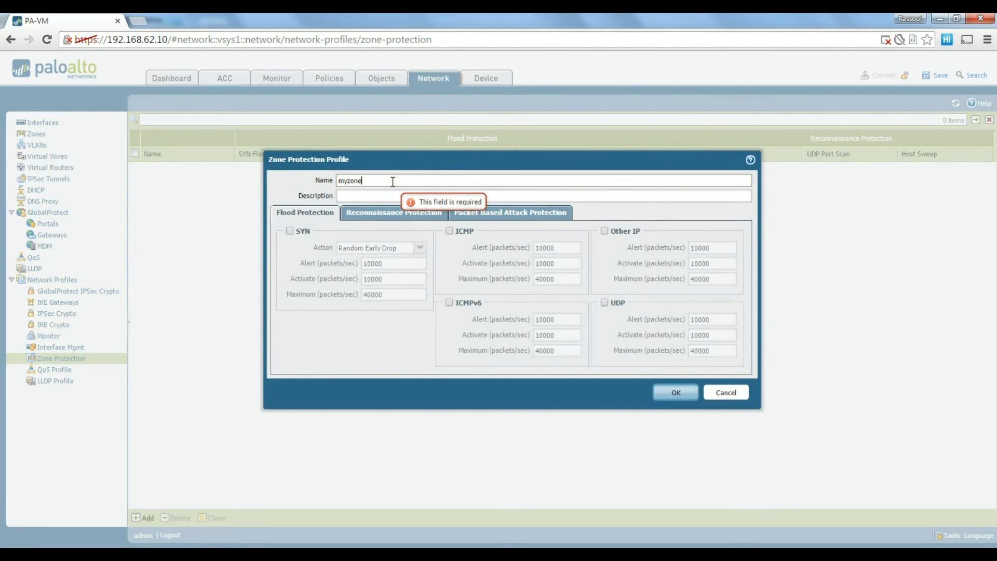
{"action": "type", "text": "protection"}
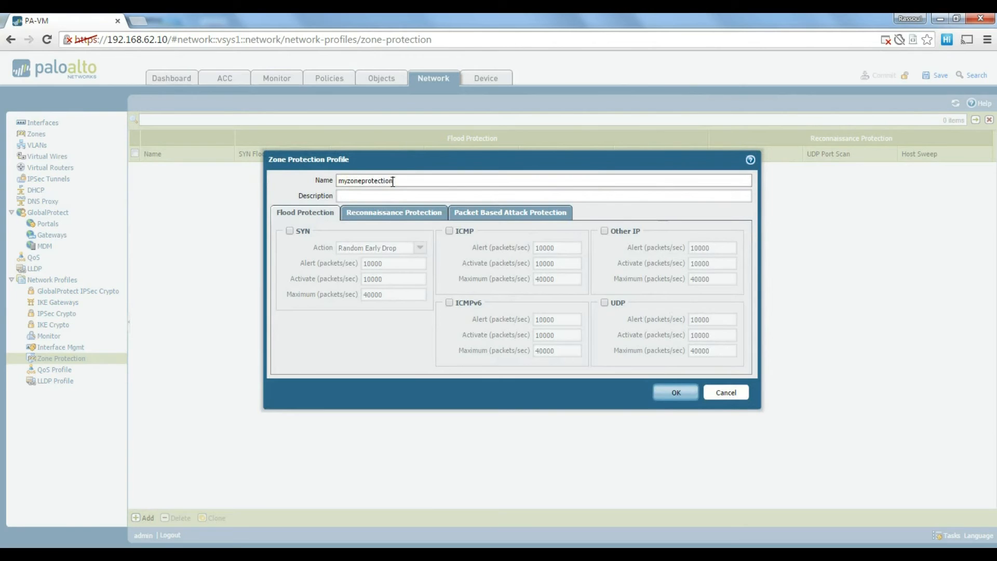
{"action": "left_click", "coordinate": [386, 195]}
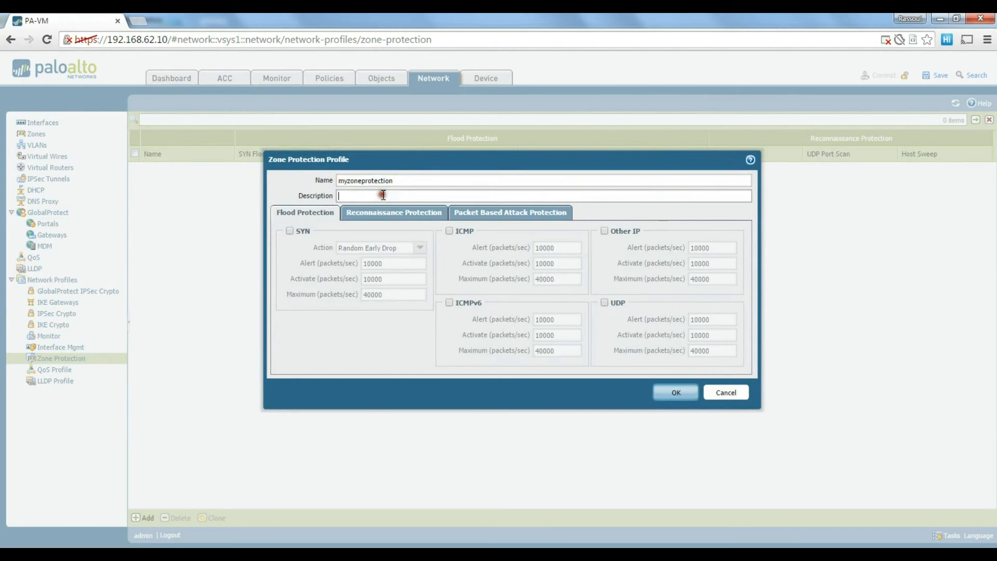
{"action": "left_click", "coordinate": [290, 231]}
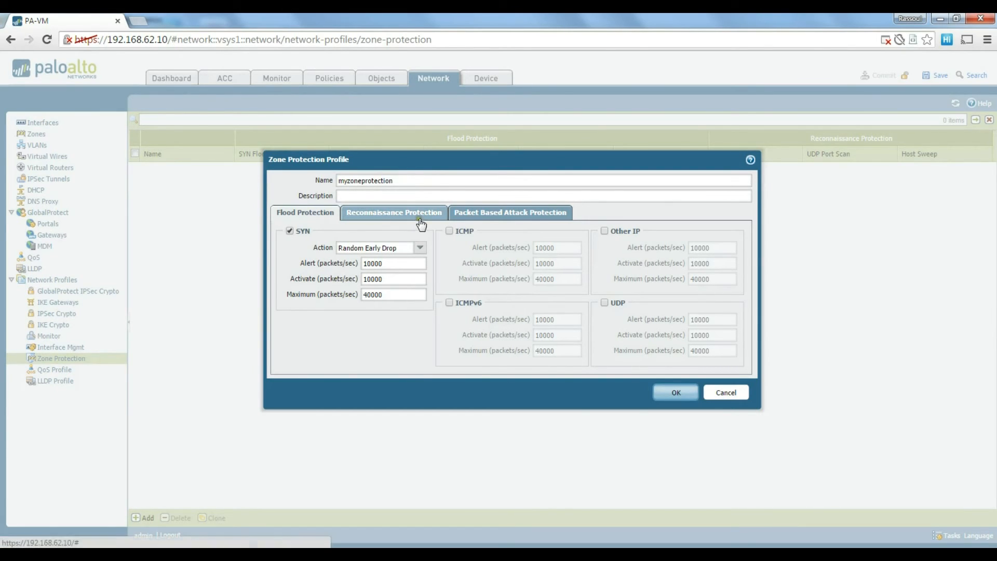
{"action": "left_click", "coordinate": [450, 231]}
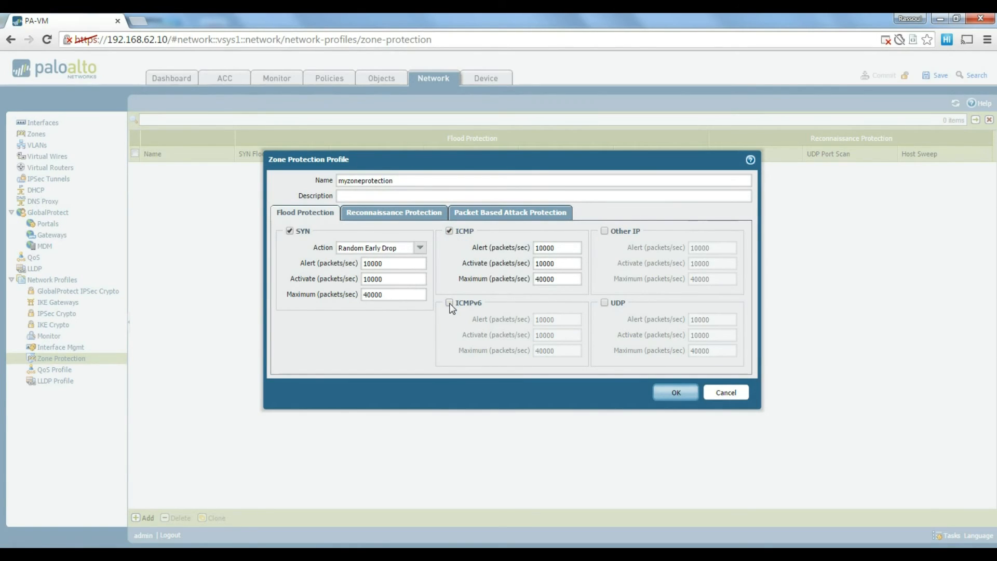
Enable TCP and UDP Port Scan detection, toggling the spoofed IP drop option along the way.
{"action": "left_click", "coordinate": [390, 213]}
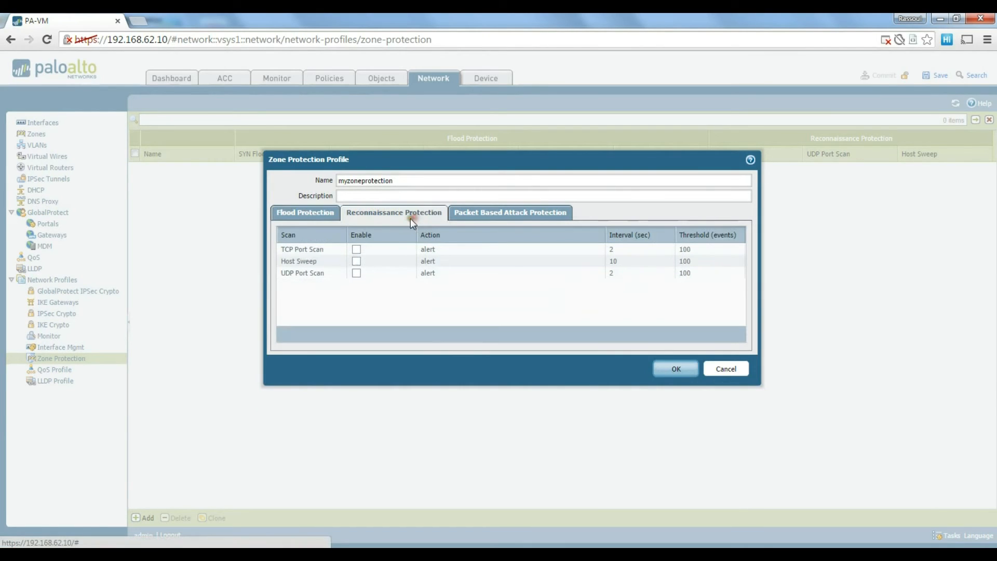
{"action": "left_click", "coordinate": [357, 250]}
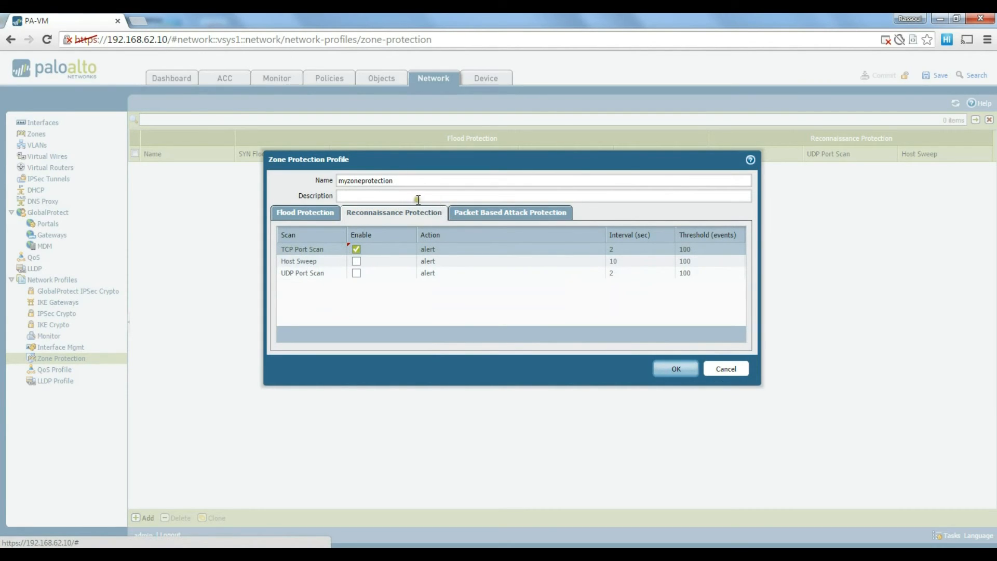
{"action": "left_click", "coordinate": [485, 224]}
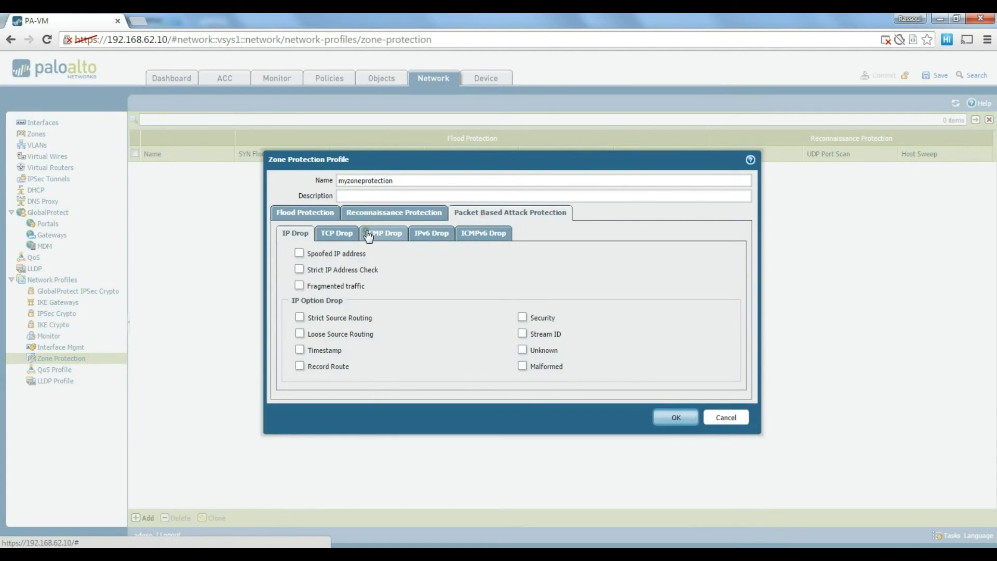
{"action": "left_click", "coordinate": [299, 253]}
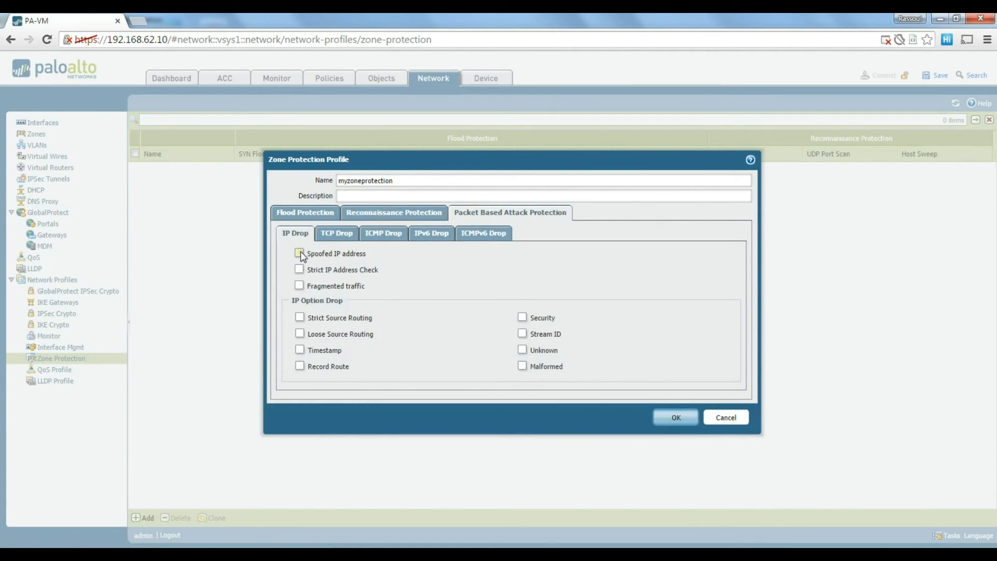
{"action": "left_click", "coordinate": [391, 213]}
{"action": "left_click", "coordinate": [356, 249]}
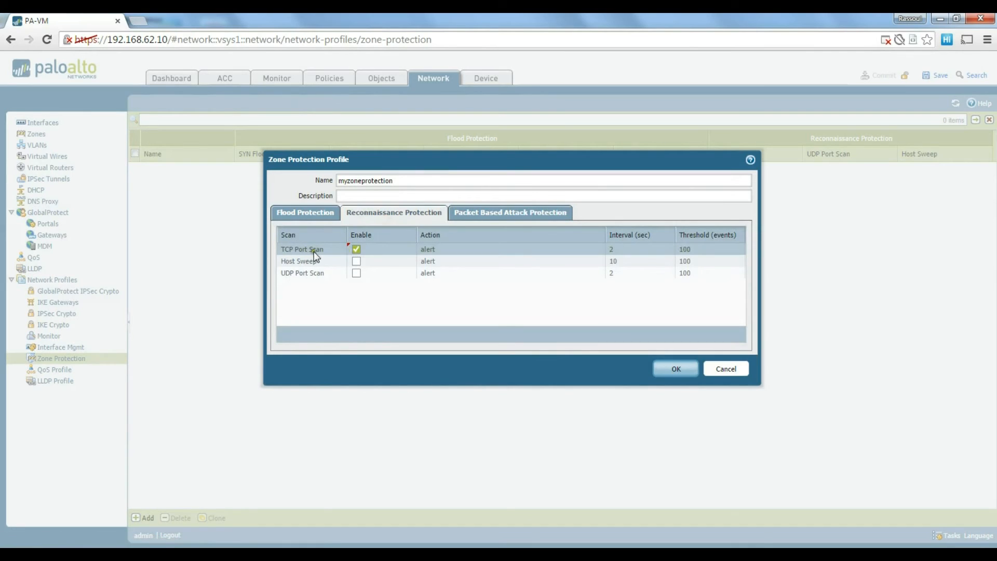
{"action": "left_click", "coordinate": [357, 273]}
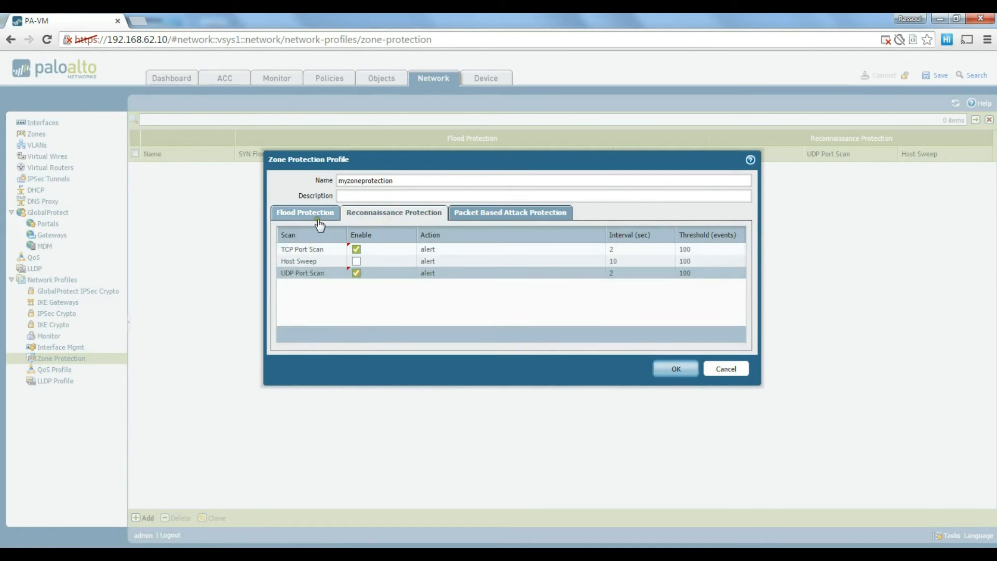
Enable UDP flood protection and save the myzoneprotection profile.
{"action": "left_click", "coordinate": [301, 213]}
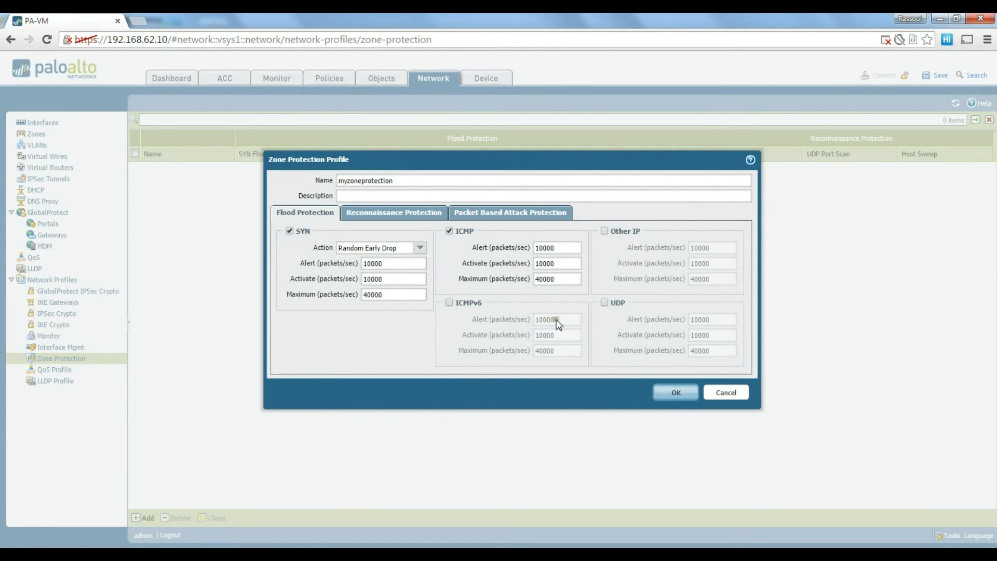
{"action": "left_click", "coordinate": [602, 304]}
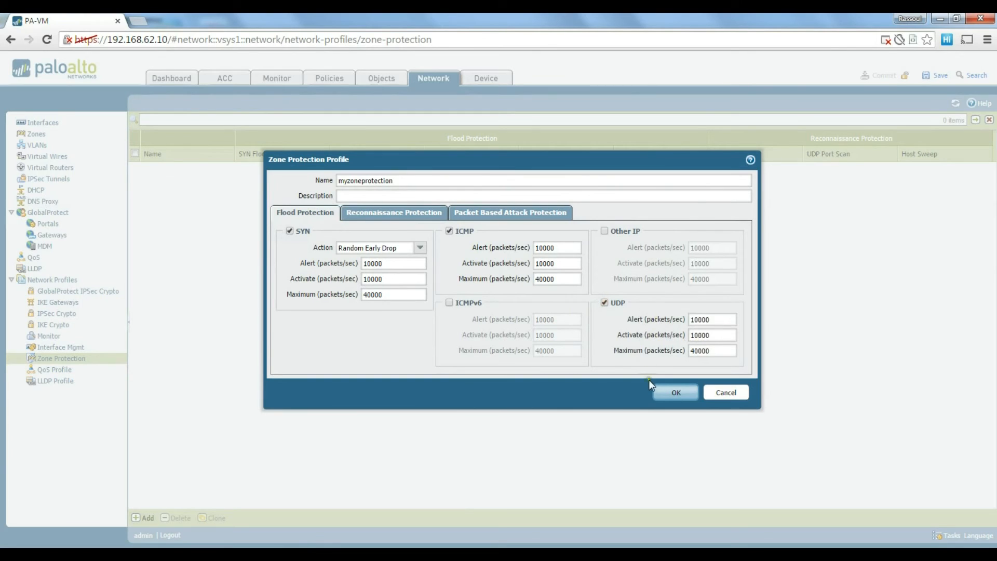
{"action": "left_click", "coordinate": [678, 403]}
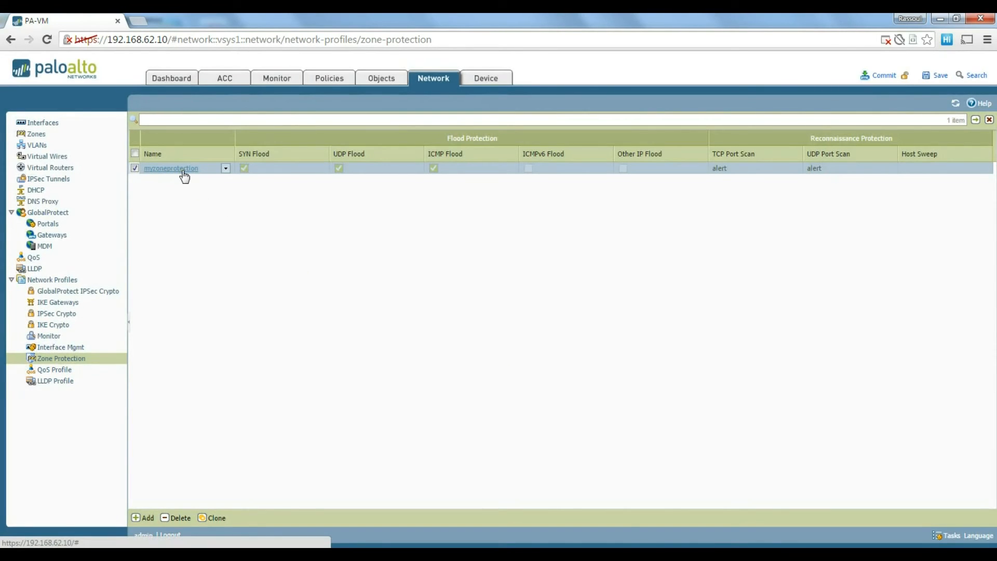
In Network > Zones, set the outside zone's Zone Protection Profile to myzoneprotection.
{"action": "left_click", "coordinate": [38, 134]}
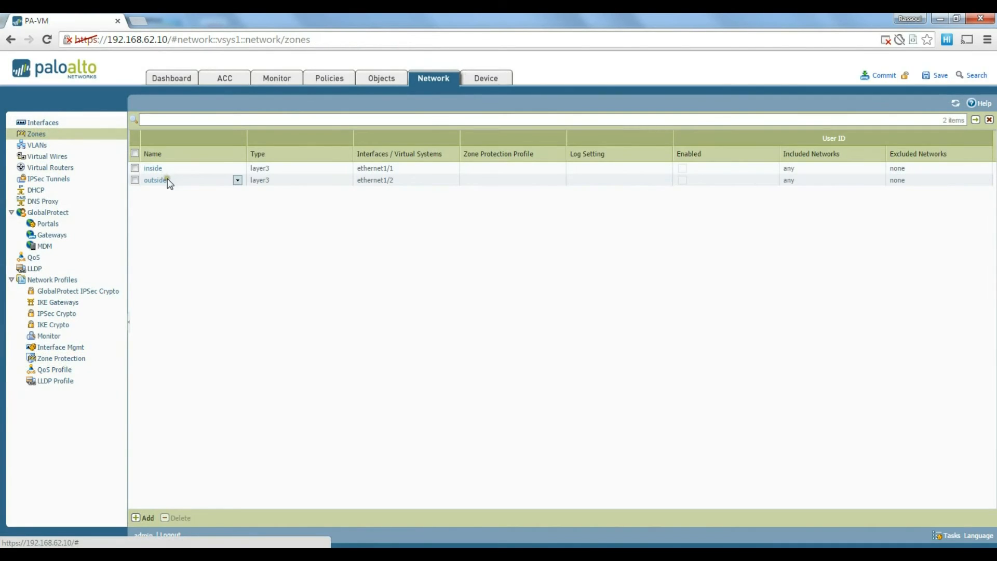
{"action": "left_click", "coordinate": [158, 180]}
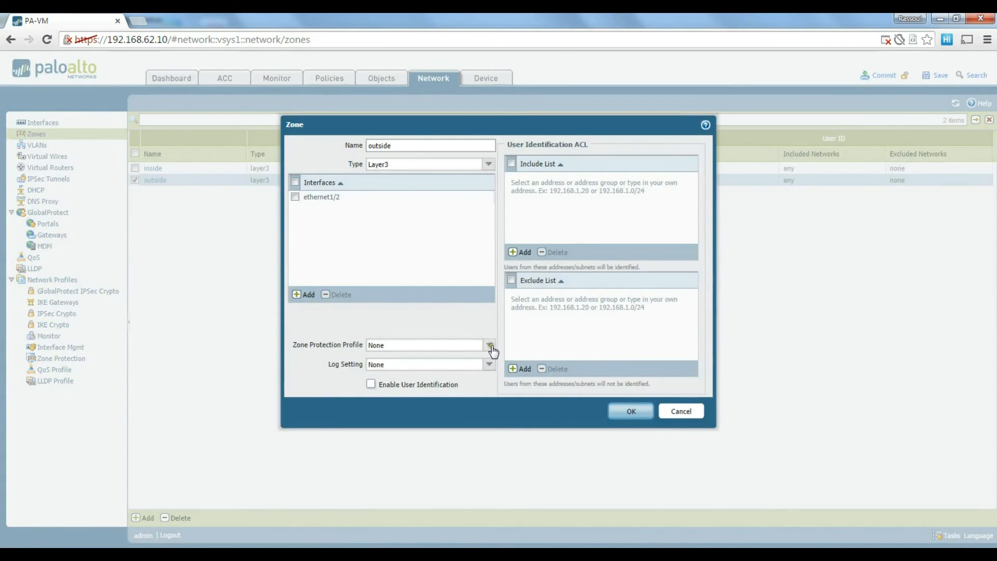
{"action": "left_click", "coordinate": [489, 345]}
{"action": "left_click", "coordinate": [413, 369]}
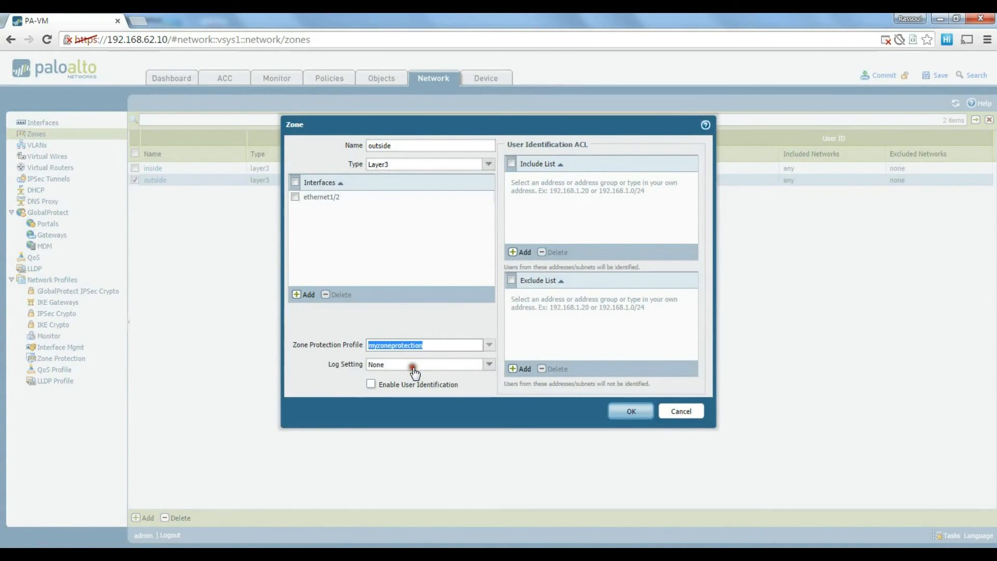
{"action": "left_click", "coordinate": [631, 411]}
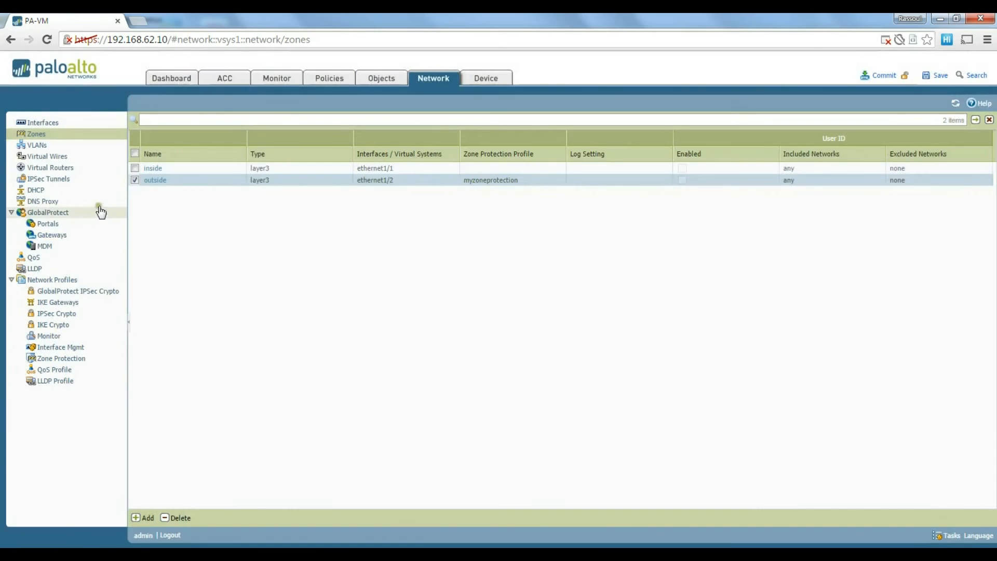
Set the inside zone's Zone Protection Profile to myzoneprotection as well.
{"action": "left_click", "coordinate": [154, 169]}
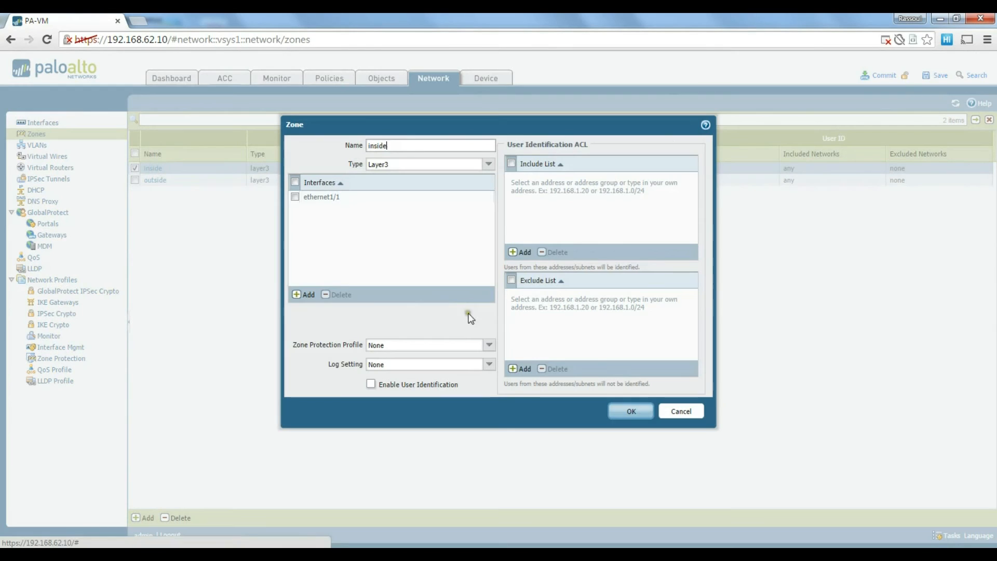
{"action": "left_click", "coordinate": [489, 343]}
{"action": "left_click", "coordinate": [436, 372]}
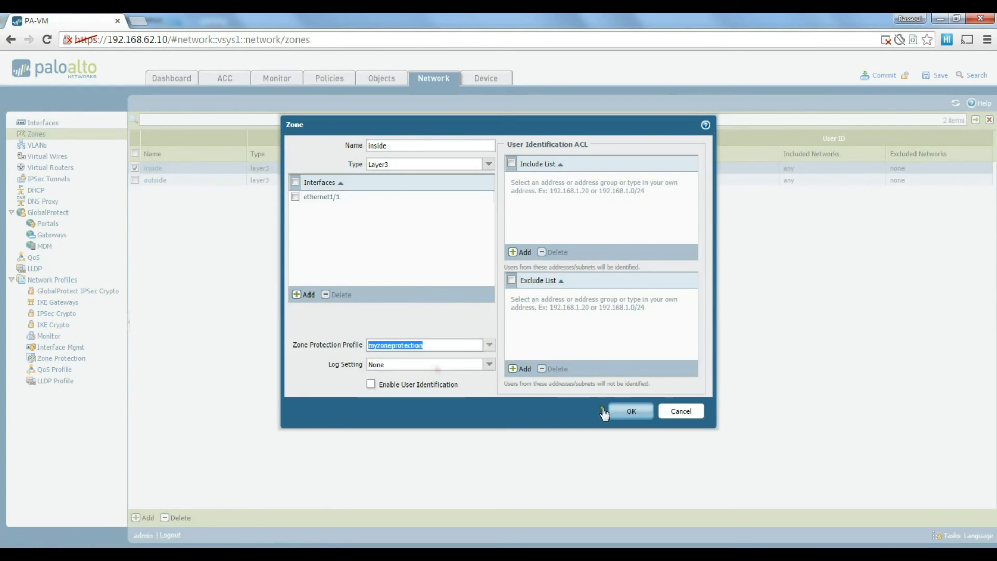
{"action": "left_click", "coordinate": [628, 411]}
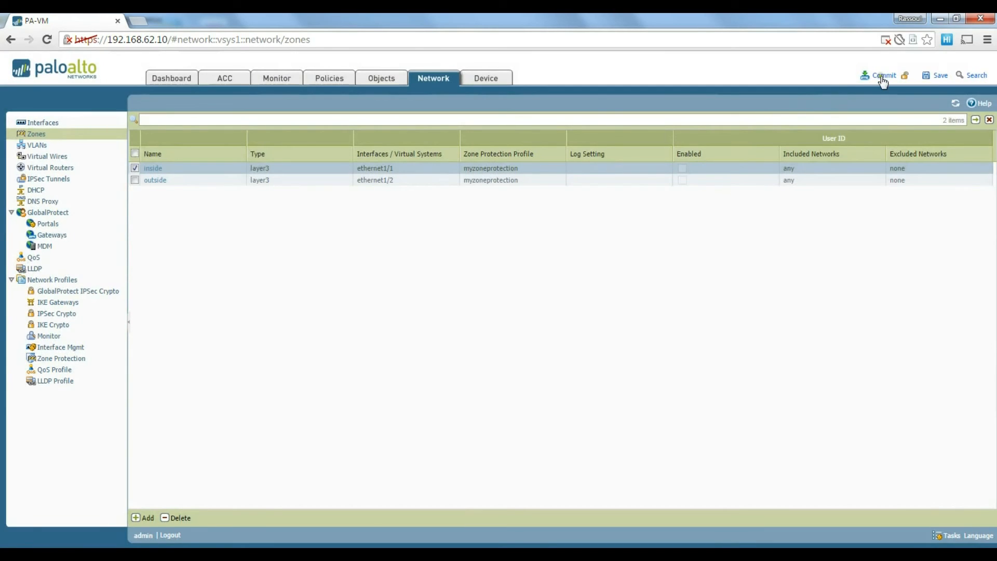
Commit the configuration, then close the successful commit result.
{"action": "left_click", "coordinate": [883, 77]}
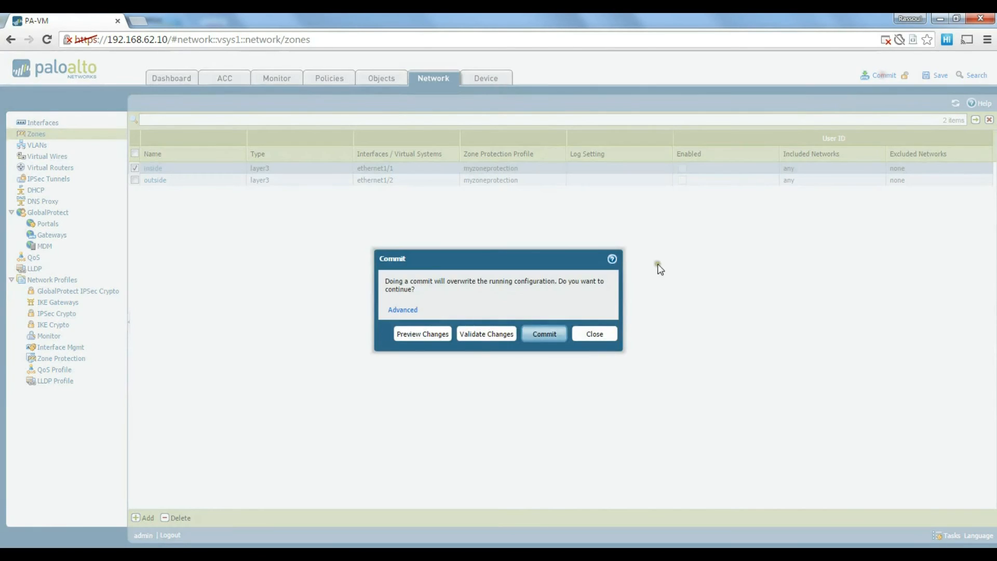
{"action": "left_click", "coordinate": [540, 333]}
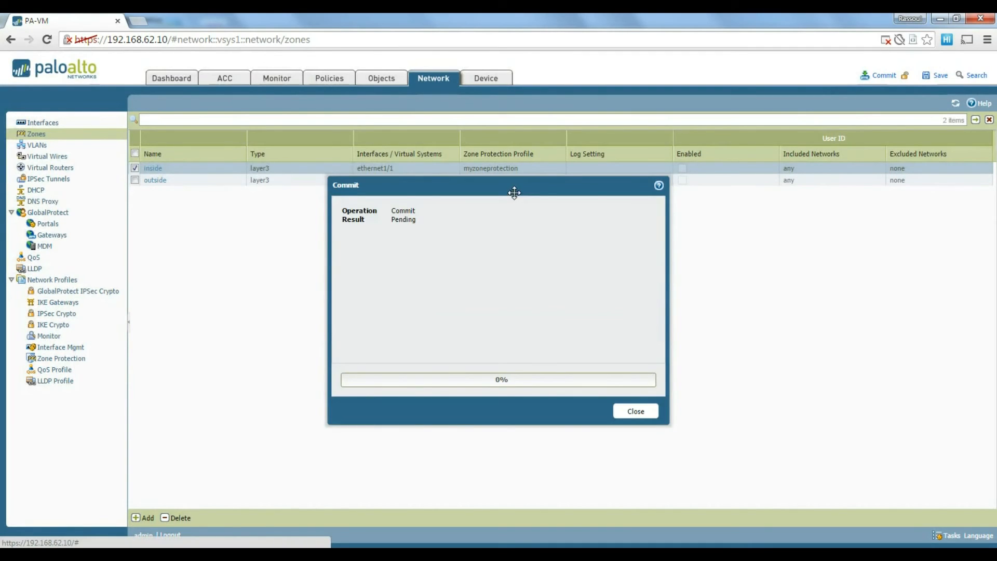
{"action": "left_click_drag", "start_coordinate": [514, 193], "coordinate": [517, 181]}
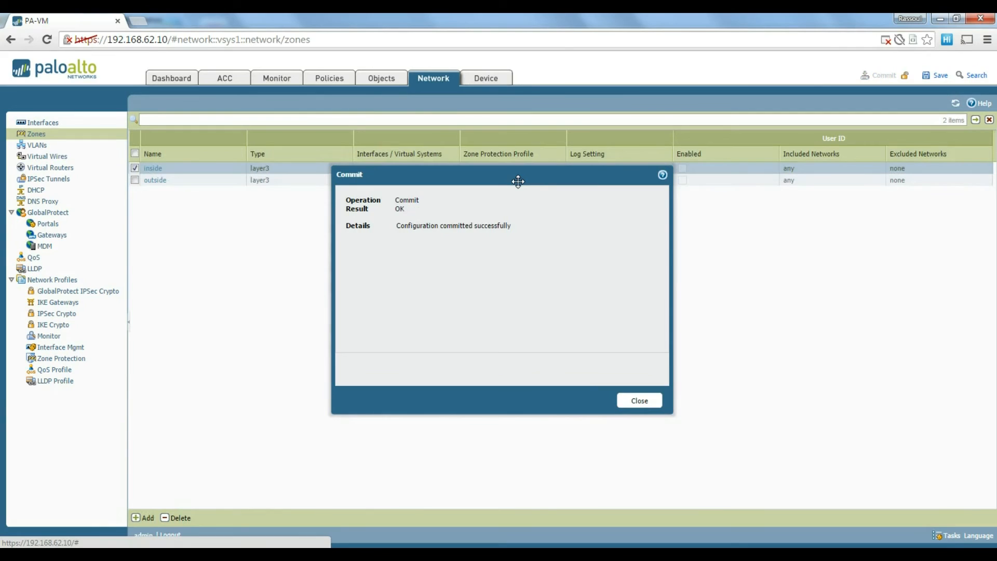
{"action": "left_click", "coordinate": [644, 407]}
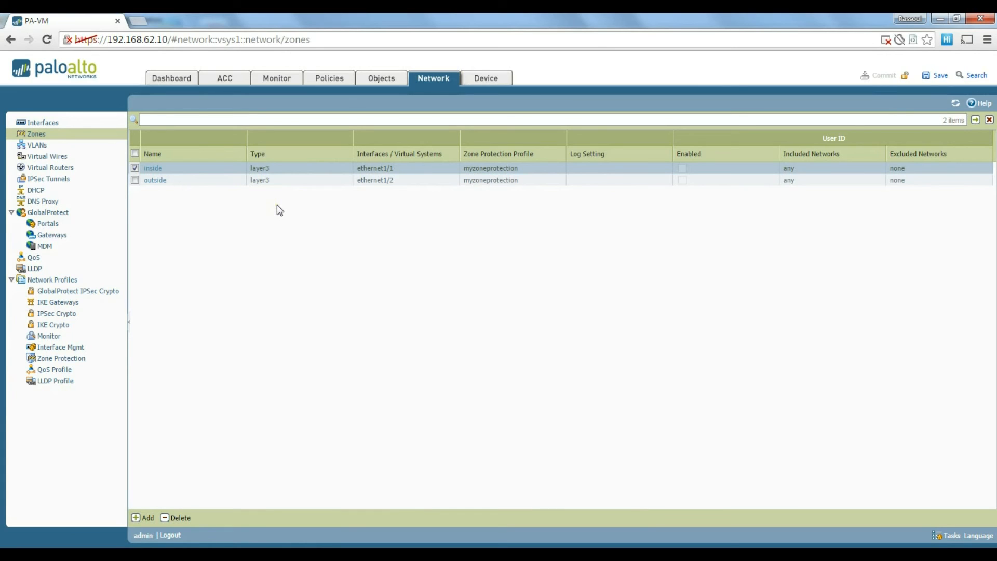
{"action": "left_click", "coordinate": [50, 194]}
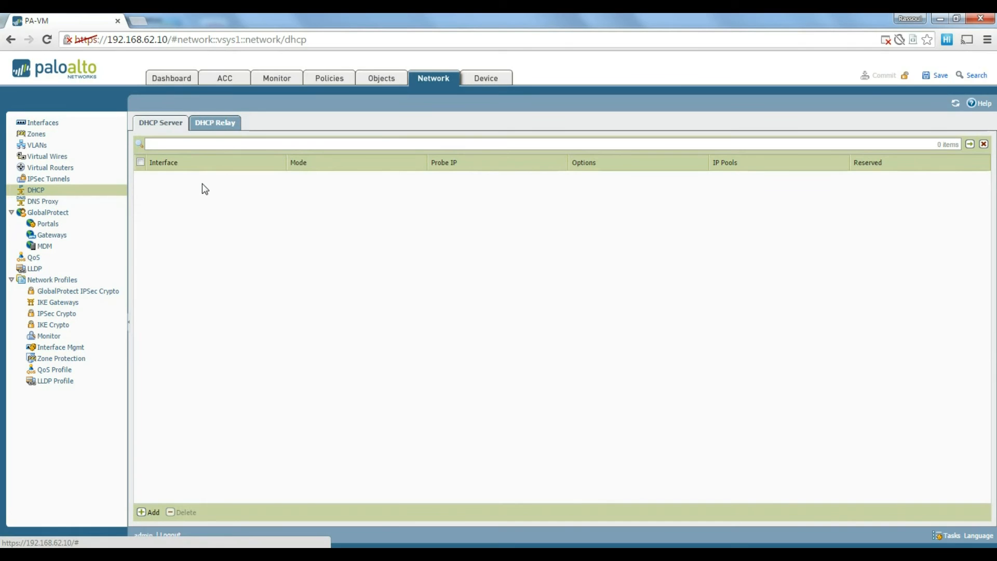
Check the DHCP Relay tab, then return to the empty DHCP Server list.
{"action": "left_click", "coordinate": [225, 128]}
{"action": "left_click", "coordinate": [158, 124]}
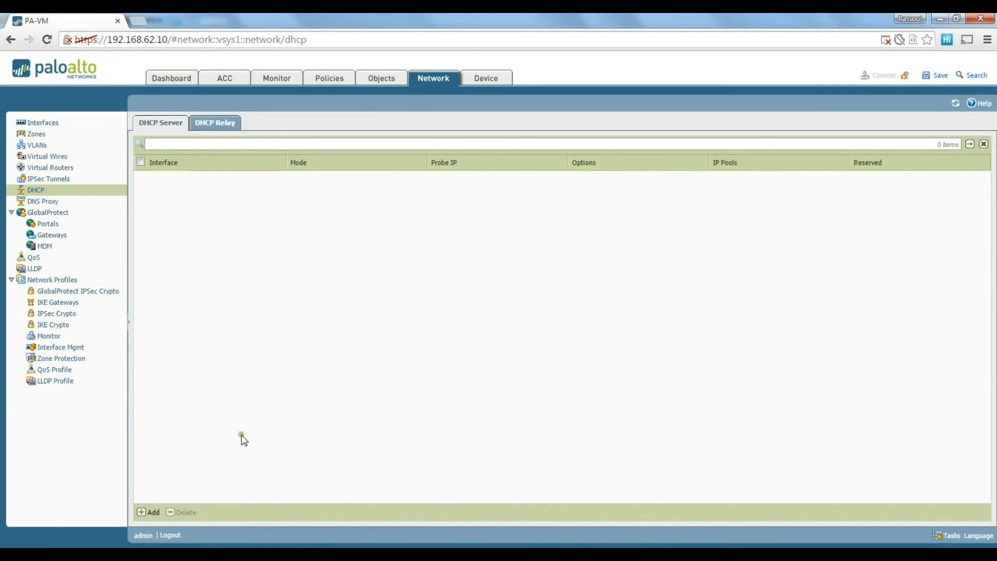
Start a new DHCP server entry on interface ethernet1/1.
{"action": "left_click", "coordinate": [159, 514]}
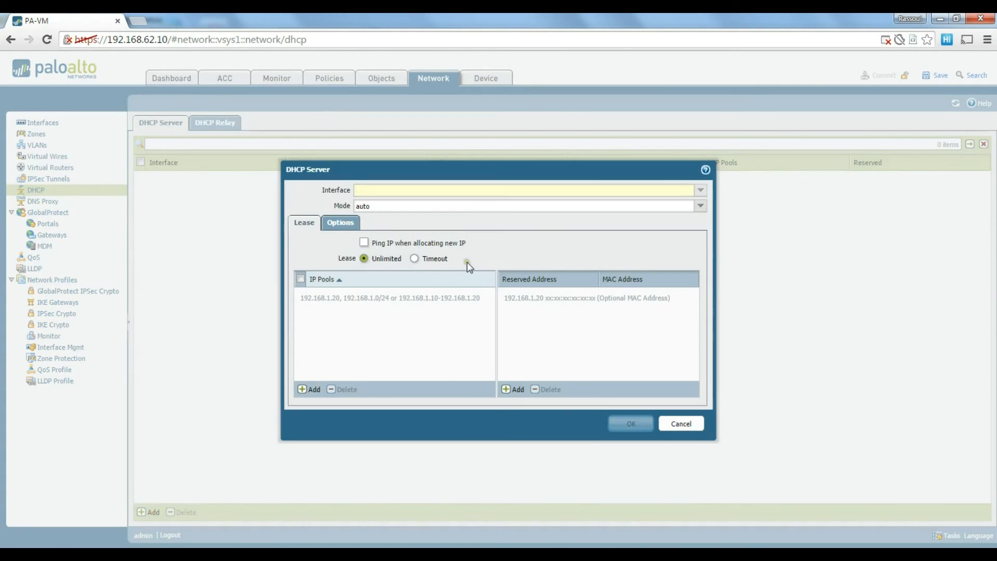
{"action": "left_click_drag", "start_coordinate": [440, 170], "coordinate": [432, 159]}
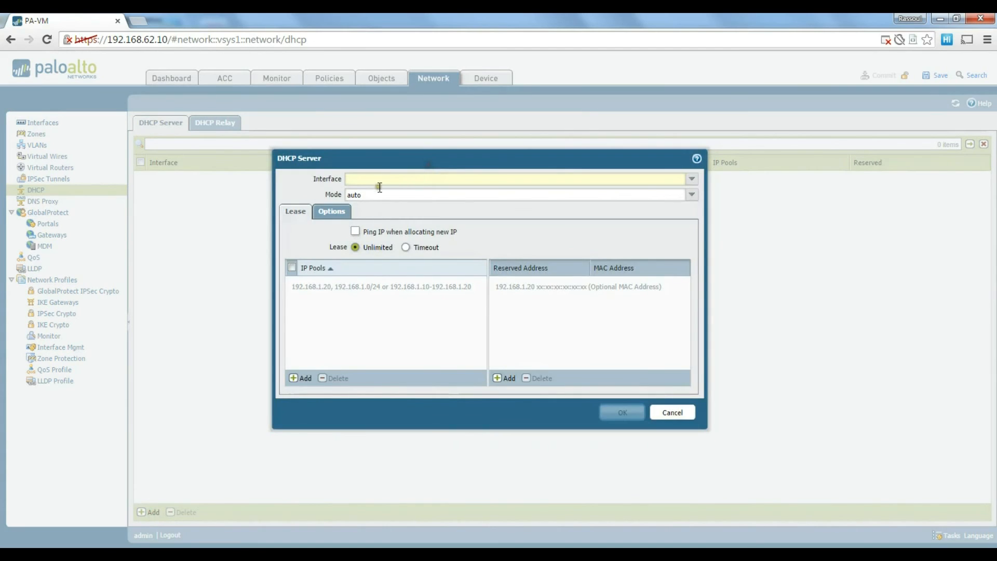
{"action": "left_click", "coordinate": [691, 179]}
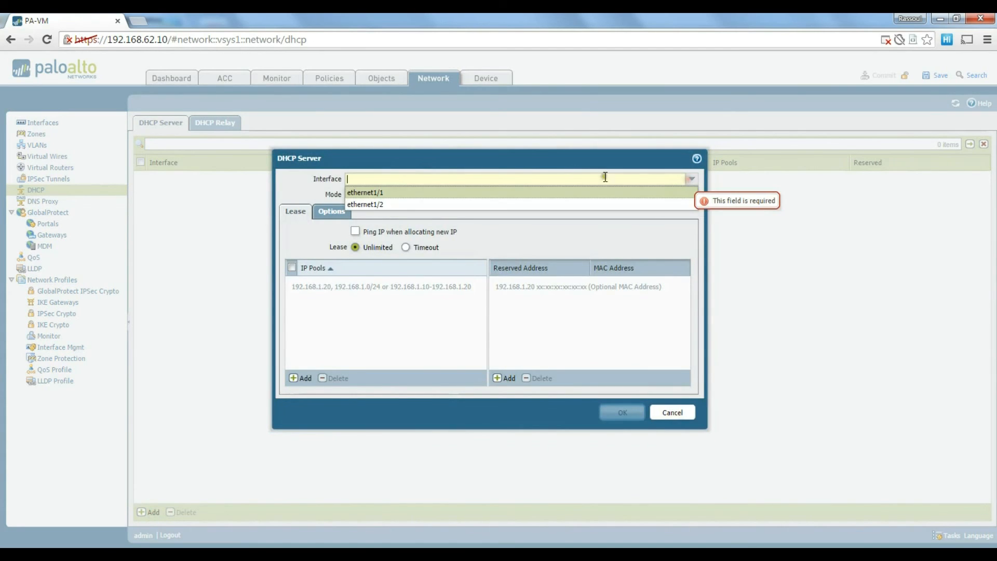
{"action": "left_click", "coordinate": [384, 192]}
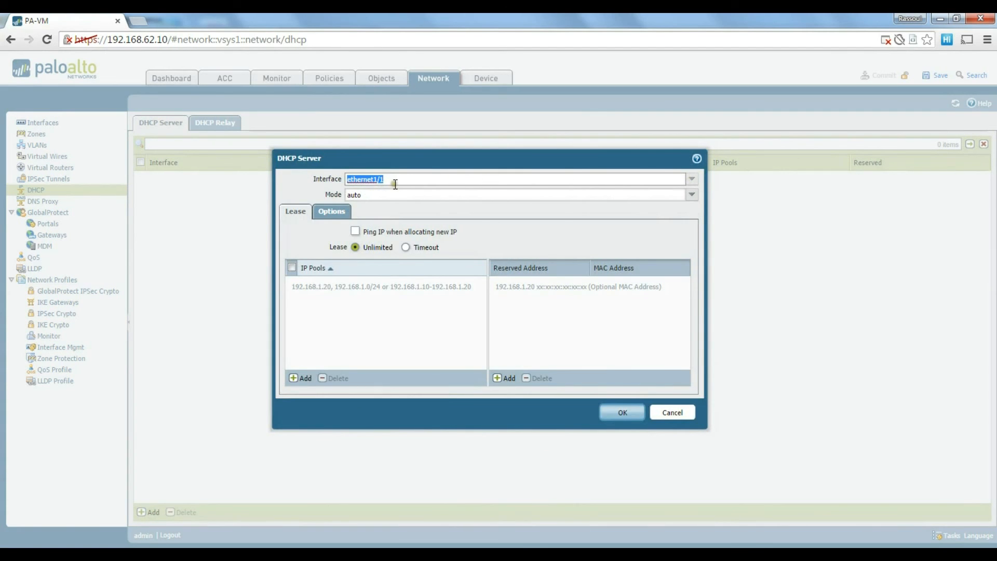
Add a blank IP Pools row, then delete it.
{"action": "left_click", "coordinate": [301, 378]}
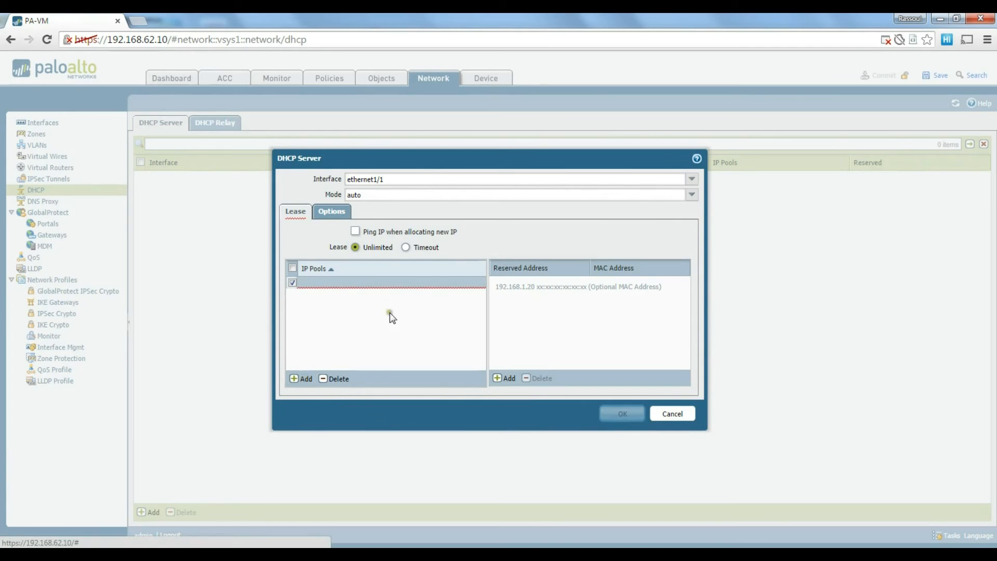
{"action": "left_click", "coordinate": [405, 283]}
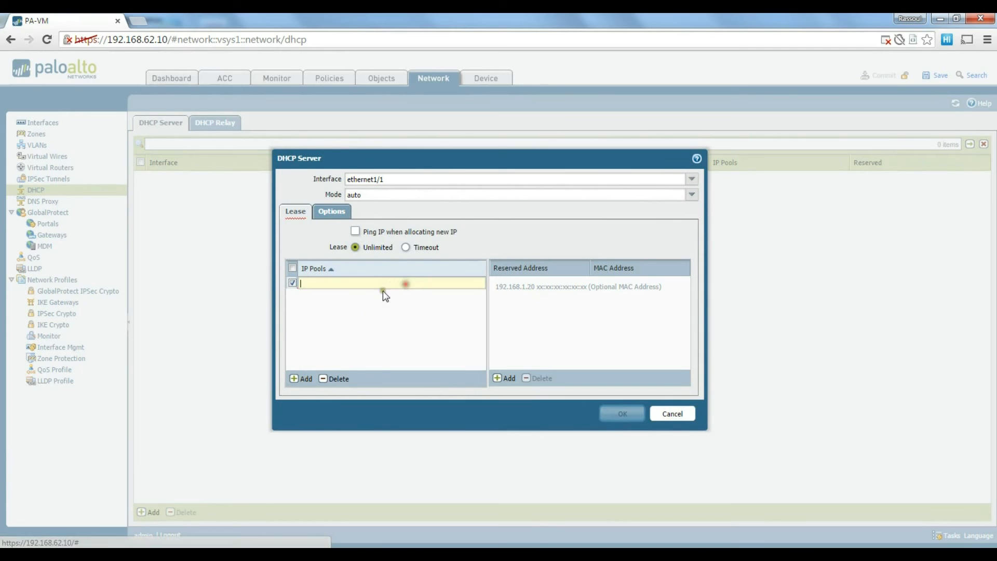
{"action": "left_click", "coordinate": [343, 384]}
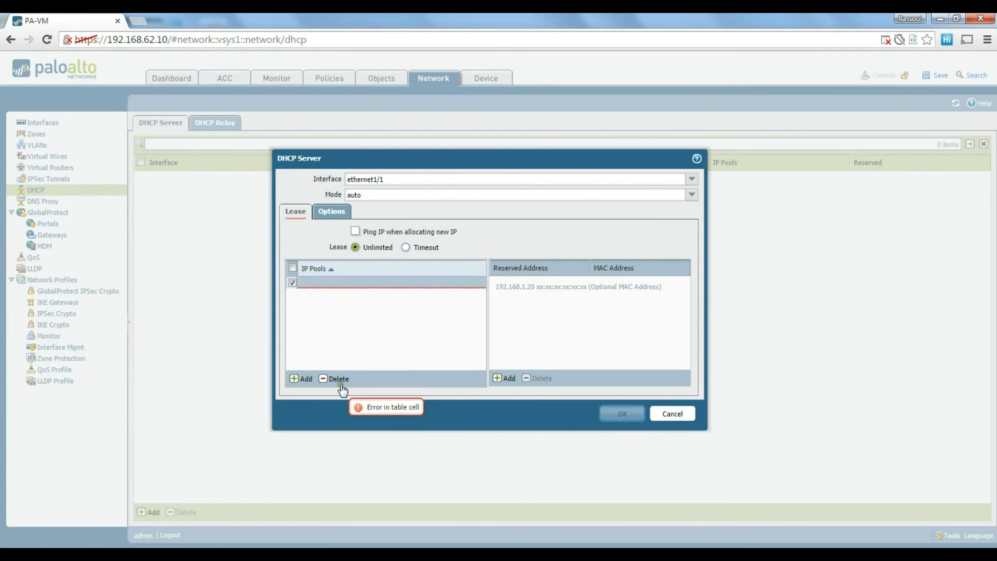
{"action": "left_click", "coordinate": [339, 380]}
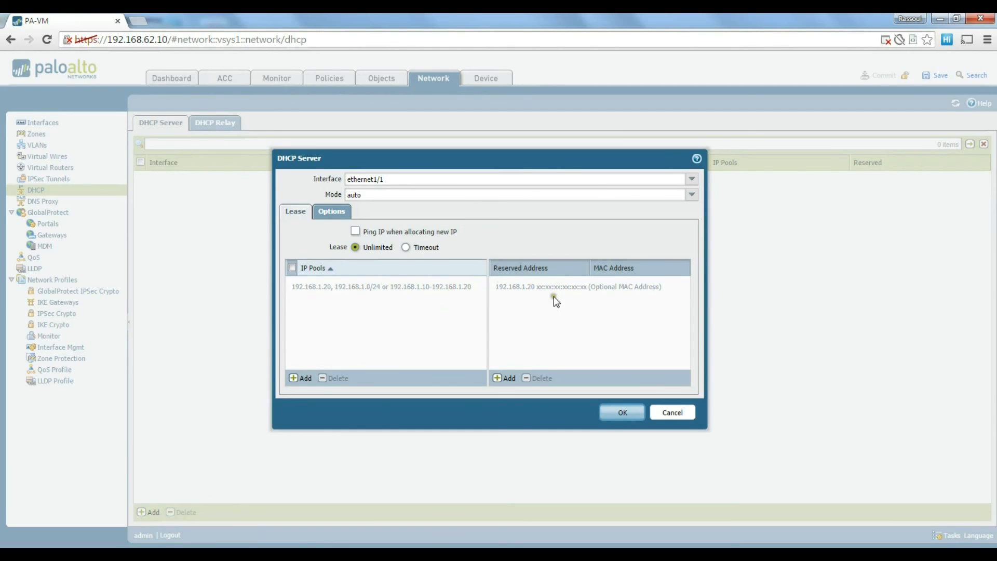
Review the Options tab, return to Lease, and cancel the DHCP server dialog.
{"action": "left_click", "coordinate": [332, 213]}
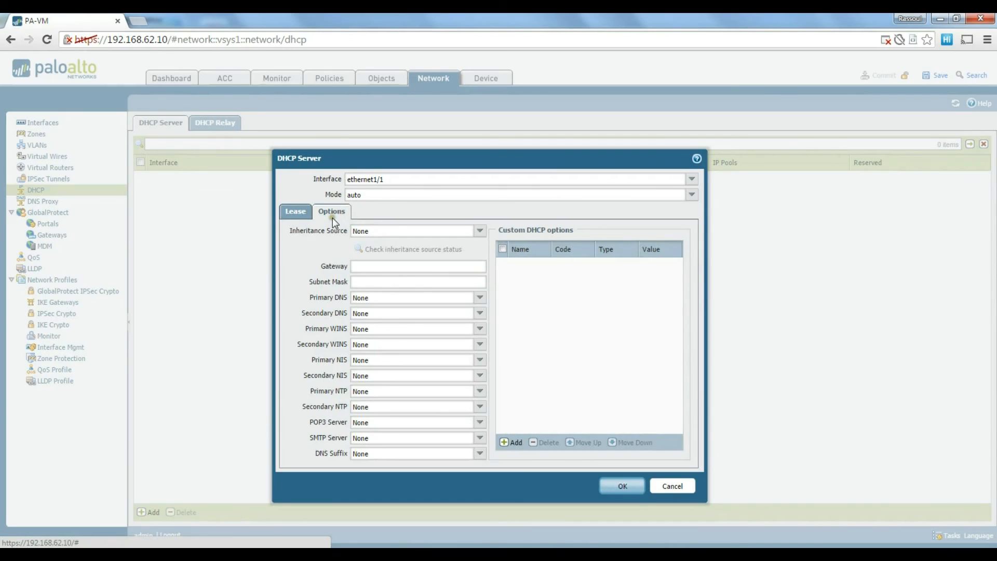
{"action": "left_click", "coordinate": [297, 212]}
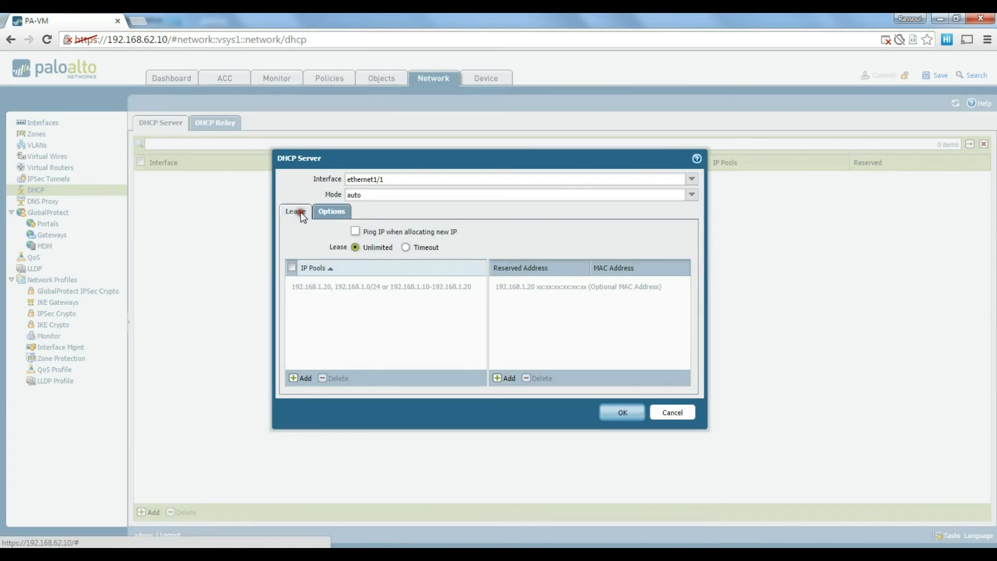
{"action": "left_click", "coordinate": [669, 413]}
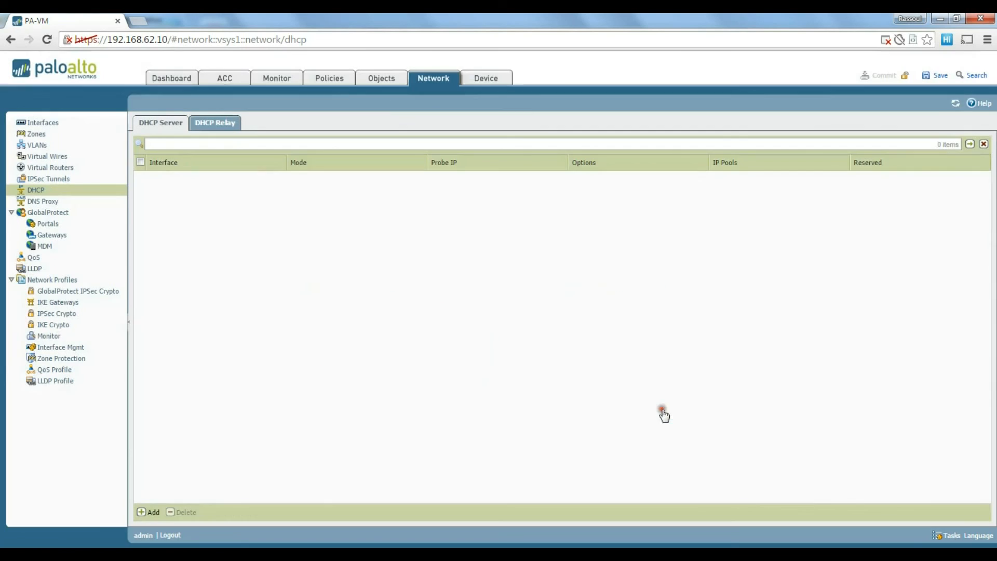
On the DHCP Relay list, start a new relay entry and cancel it.
{"action": "left_click", "coordinate": [232, 129]}
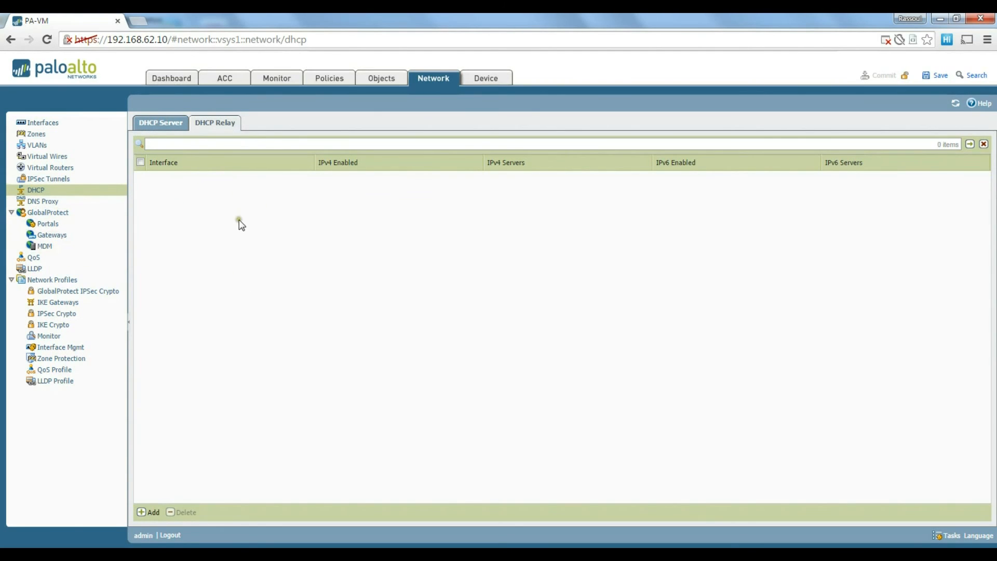
{"action": "left_click", "coordinate": [152, 512]}
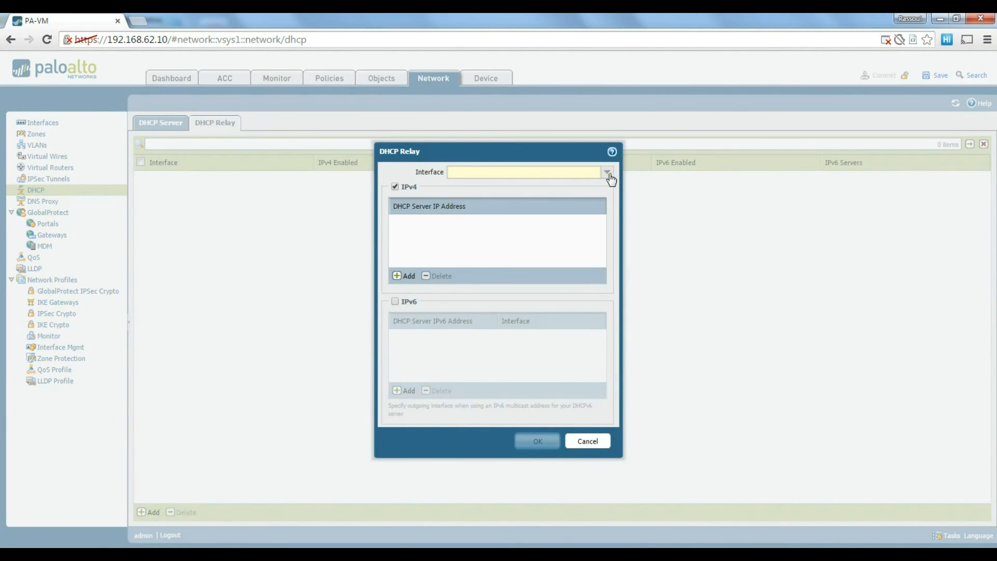
{"action": "left_click", "coordinate": [589, 440]}
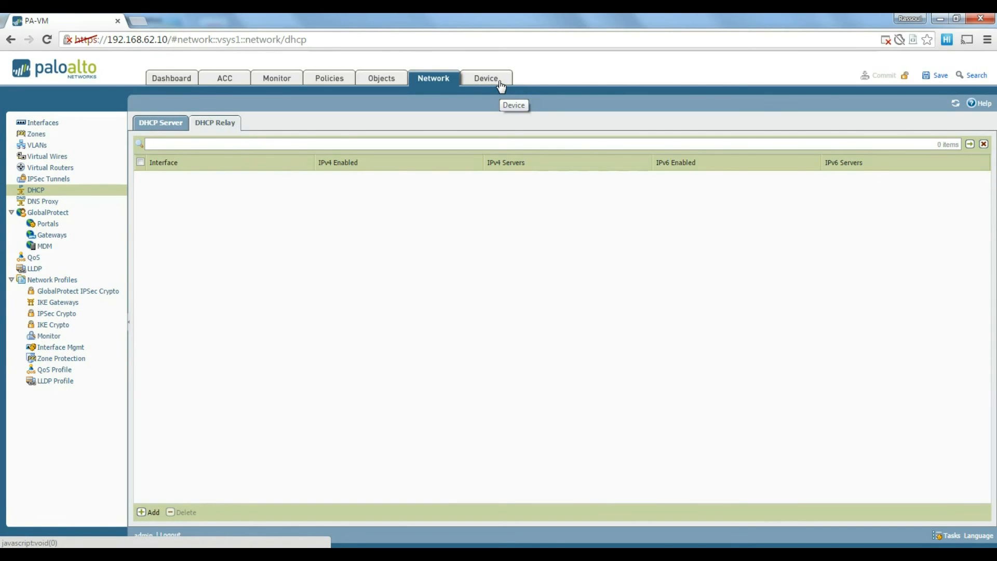
Show Device > Setup > Services and highlight primary DNS 192.168.1.2.
{"action": "left_click", "coordinate": [499, 83]}
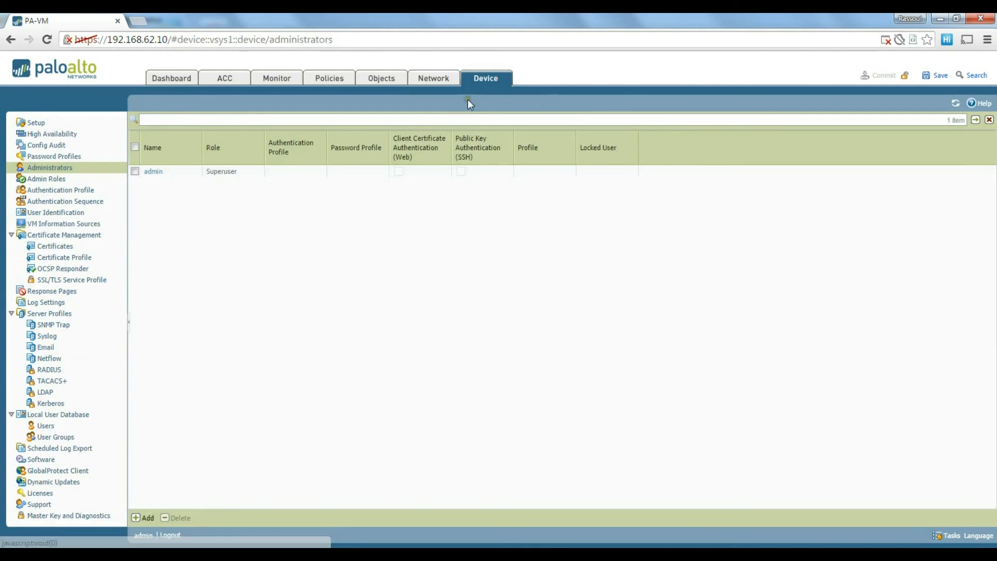
{"action": "left_click", "coordinate": [39, 124]}
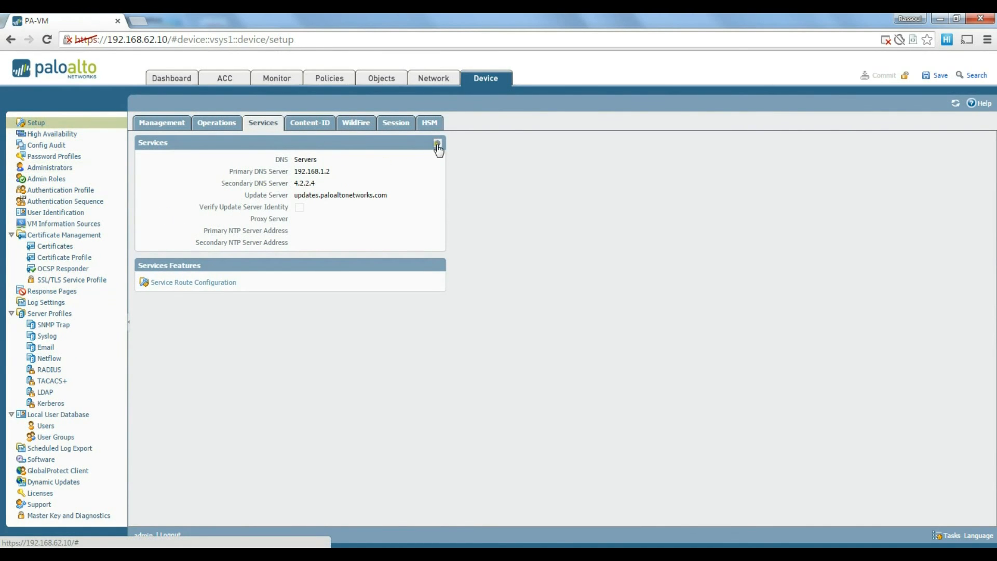
{"action": "left_click_drag", "start_coordinate": [334, 173], "coordinate": [293, 172]}
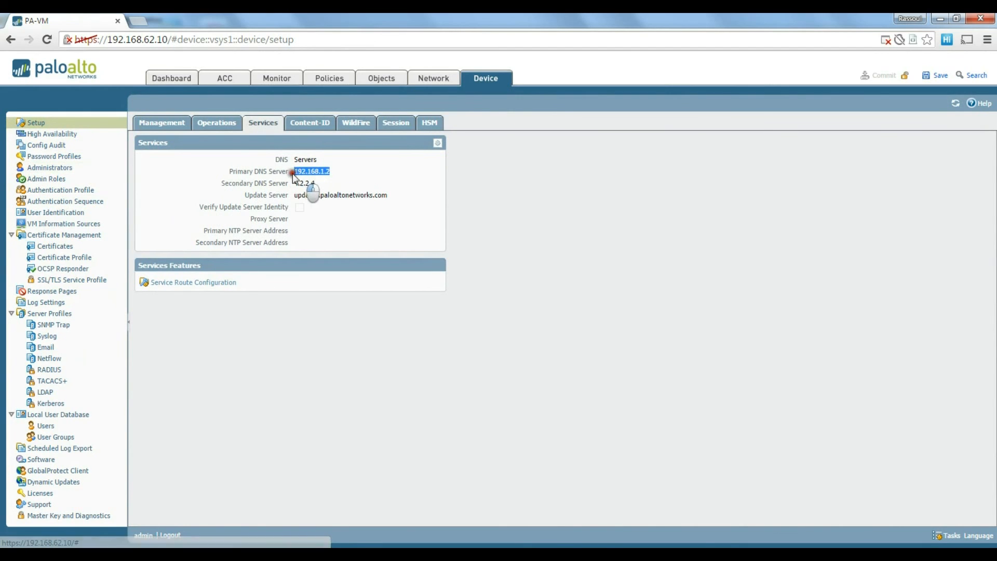
Review the Services dialog's DNS and NTP tabs, then cancel without changes.
{"action": "left_click", "coordinate": [437, 143]}
{"action": "double_click", "coordinate": [417, 162]}
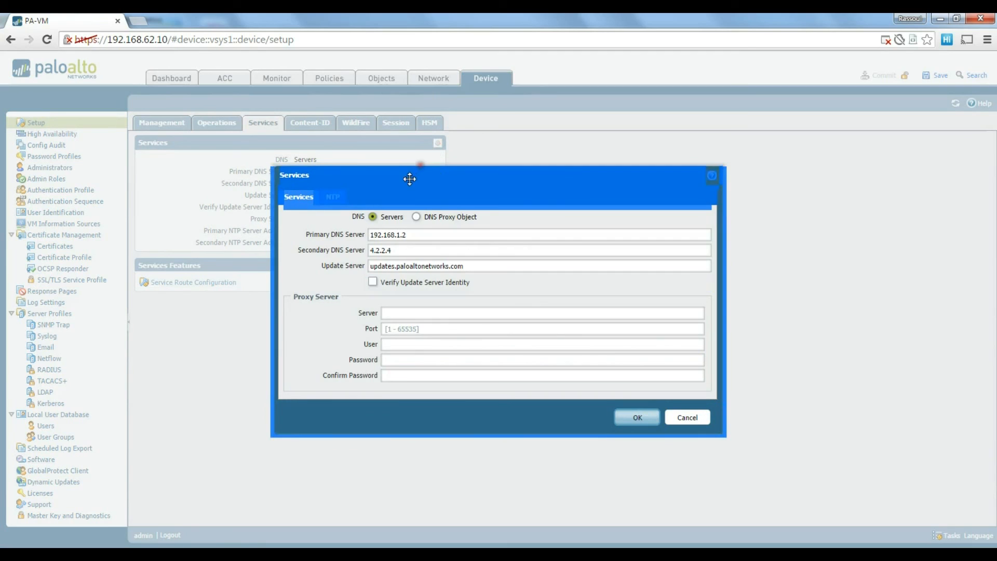
{"action": "left_click_drag", "start_coordinate": [413, 184], "coordinate": [416, 184]}
{"action": "left_click", "coordinate": [440, 187]}
{"action": "left_click", "coordinate": [297, 197]}
{"action": "left_click", "coordinate": [335, 198]}
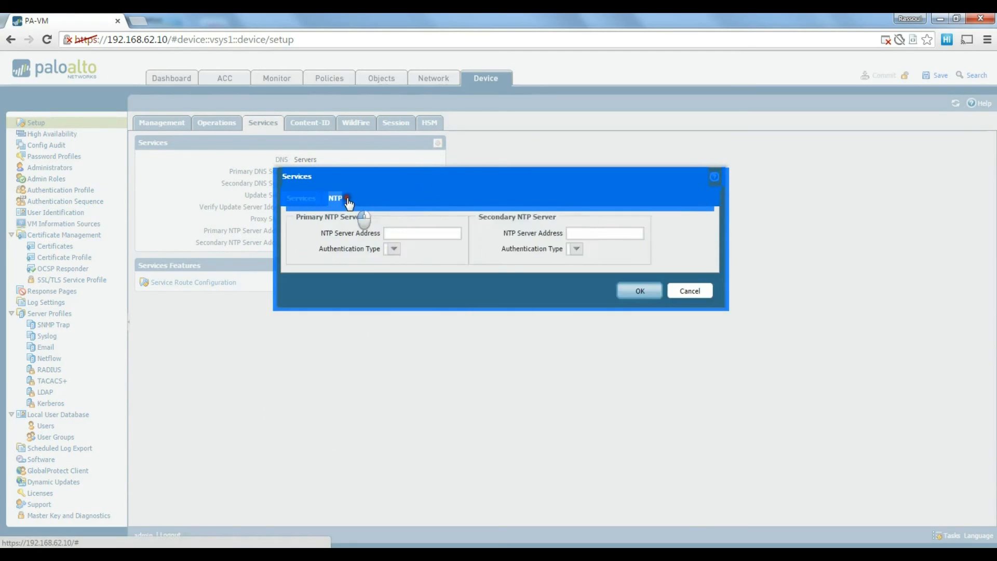
{"action": "left_click", "coordinate": [300, 197]}
{"action": "left_click", "coordinate": [437, 196]}
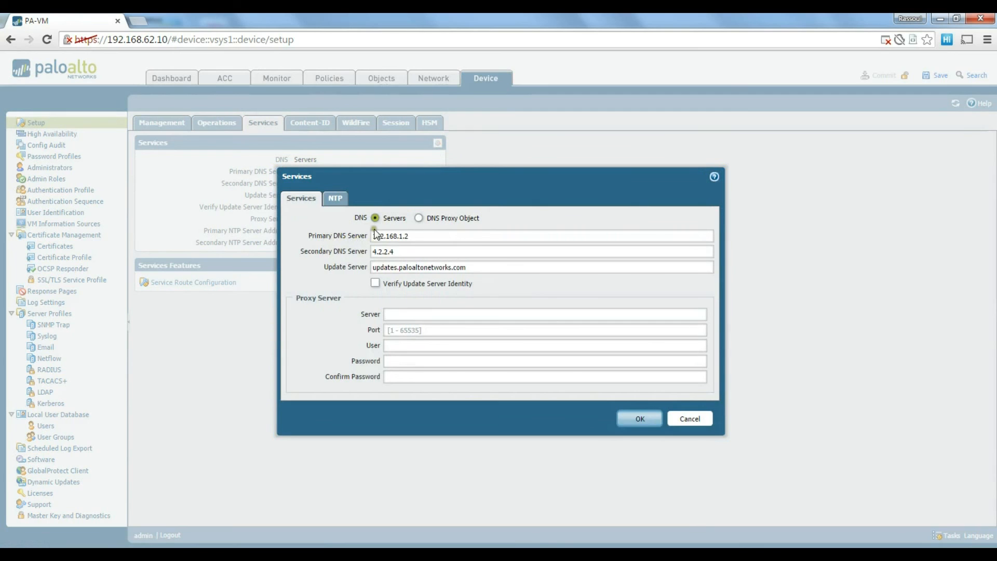
{"action": "left_click", "coordinate": [693, 420]}
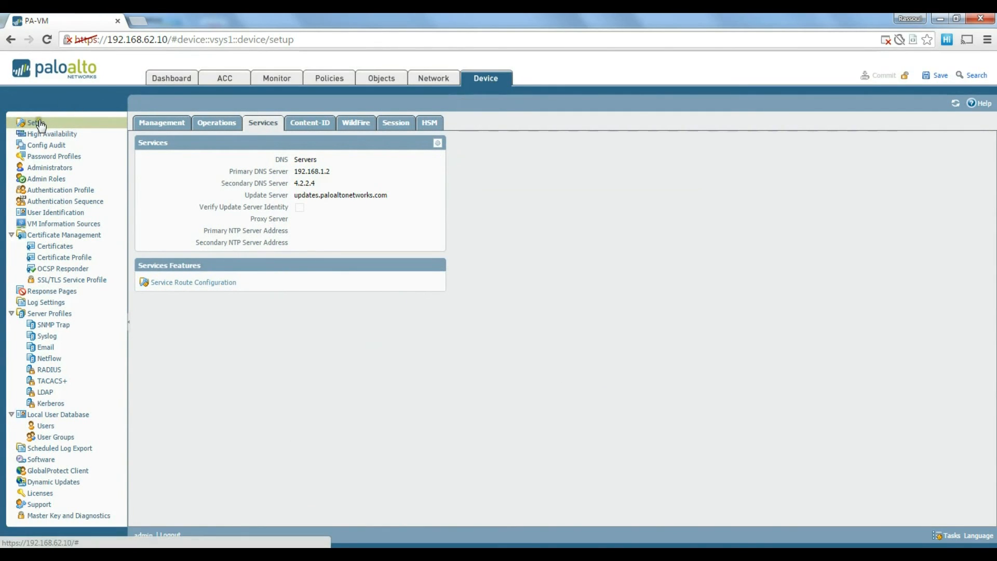
Recheck the Services dialog's DNS and NTP settings, cancel, and go back to Network.
{"action": "left_click", "coordinate": [438, 143]}
{"action": "double_click", "coordinate": [415, 234]}
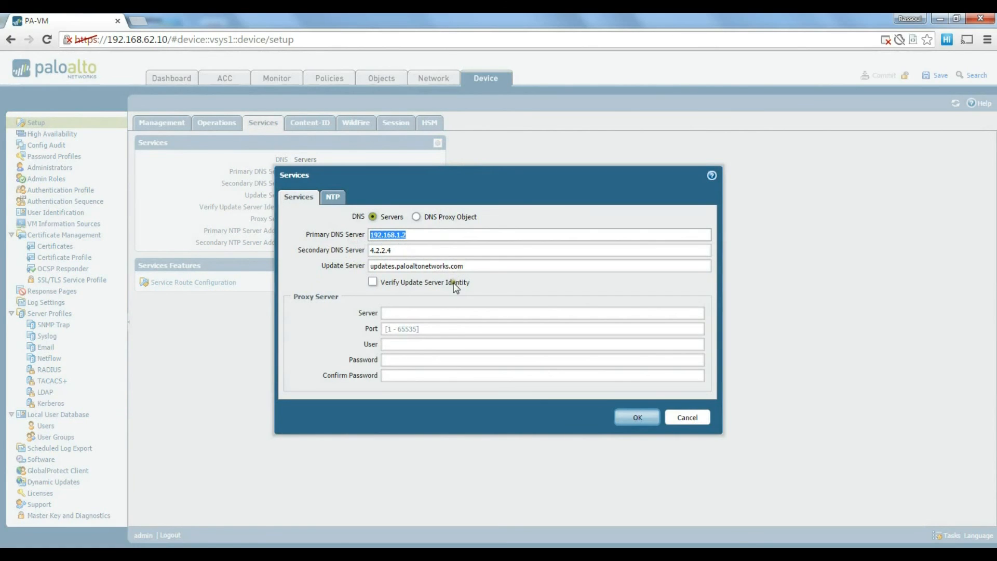
{"action": "left_click", "coordinate": [338, 200]}
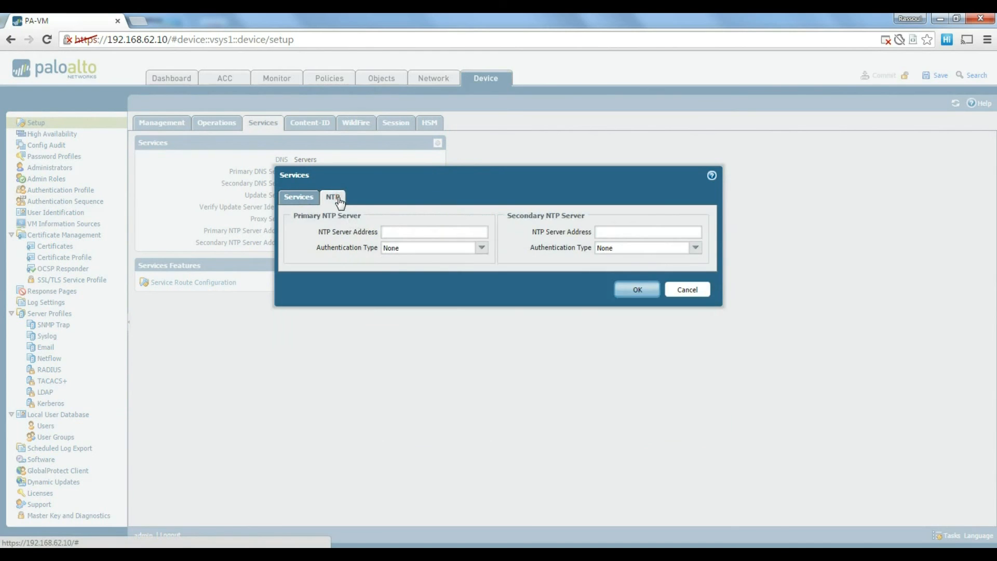
{"action": "left_click", "coordinate": [297, 199]}
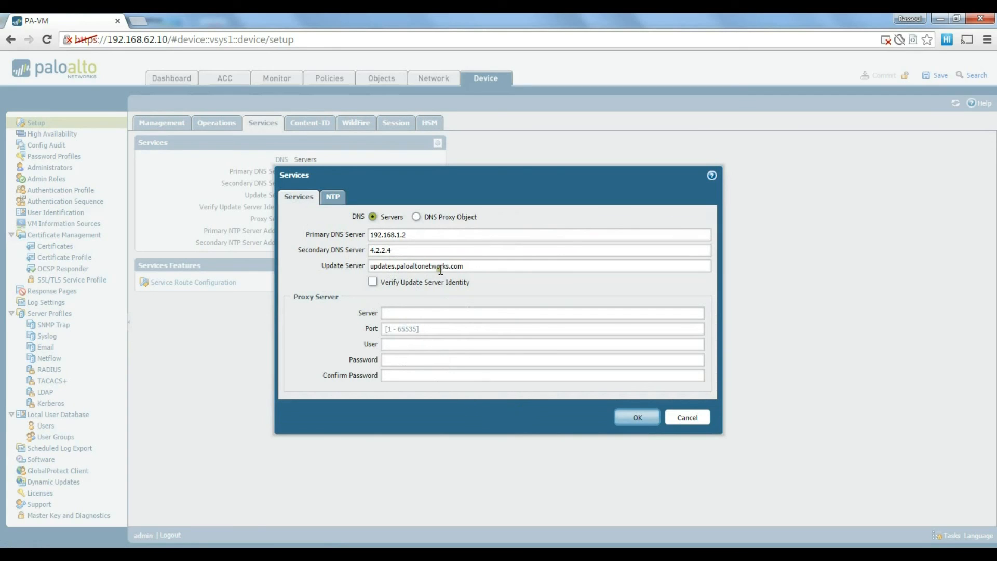
{"action": "left_click_drag", "start_coordinate": [431, 236], "coordinate": [360, 236]}
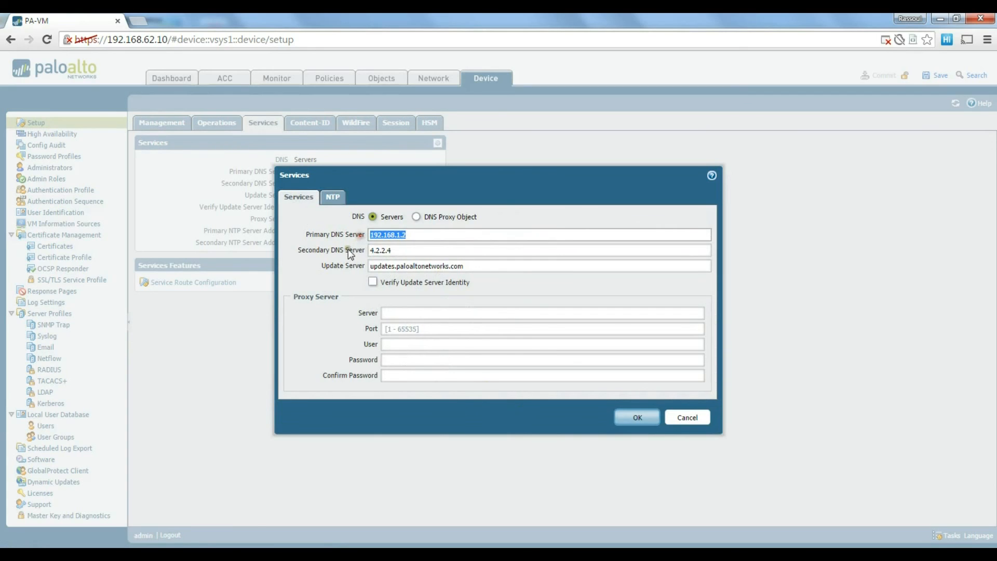
{"action": "left_click", "coordinate": [693, 421]}
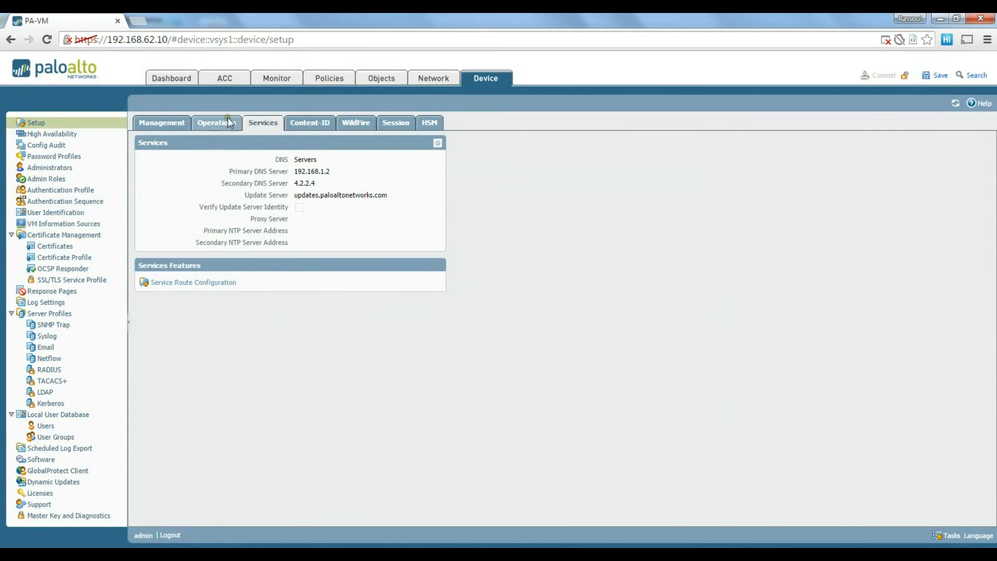
{"action": "left_click", "coordinate": [428, 77]}
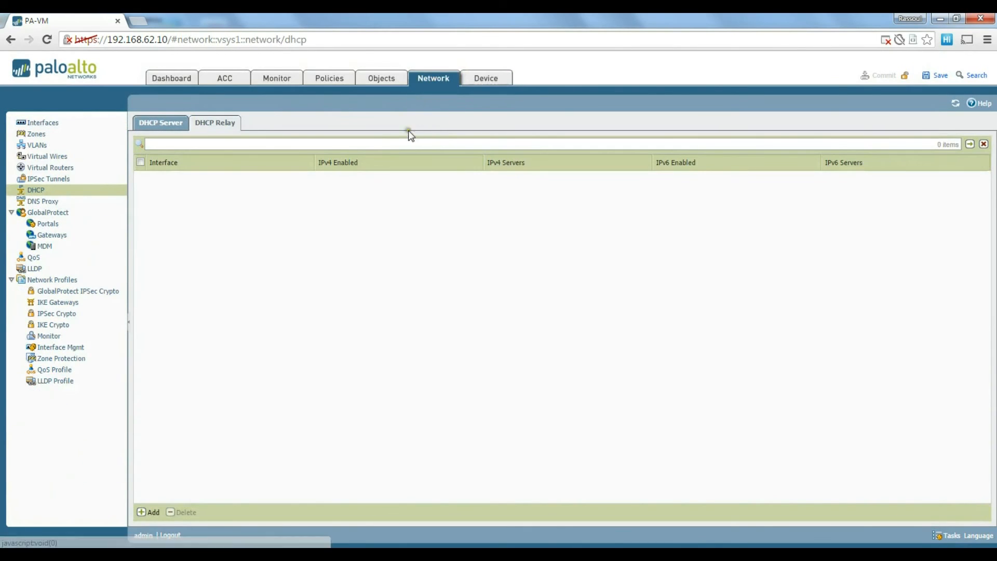